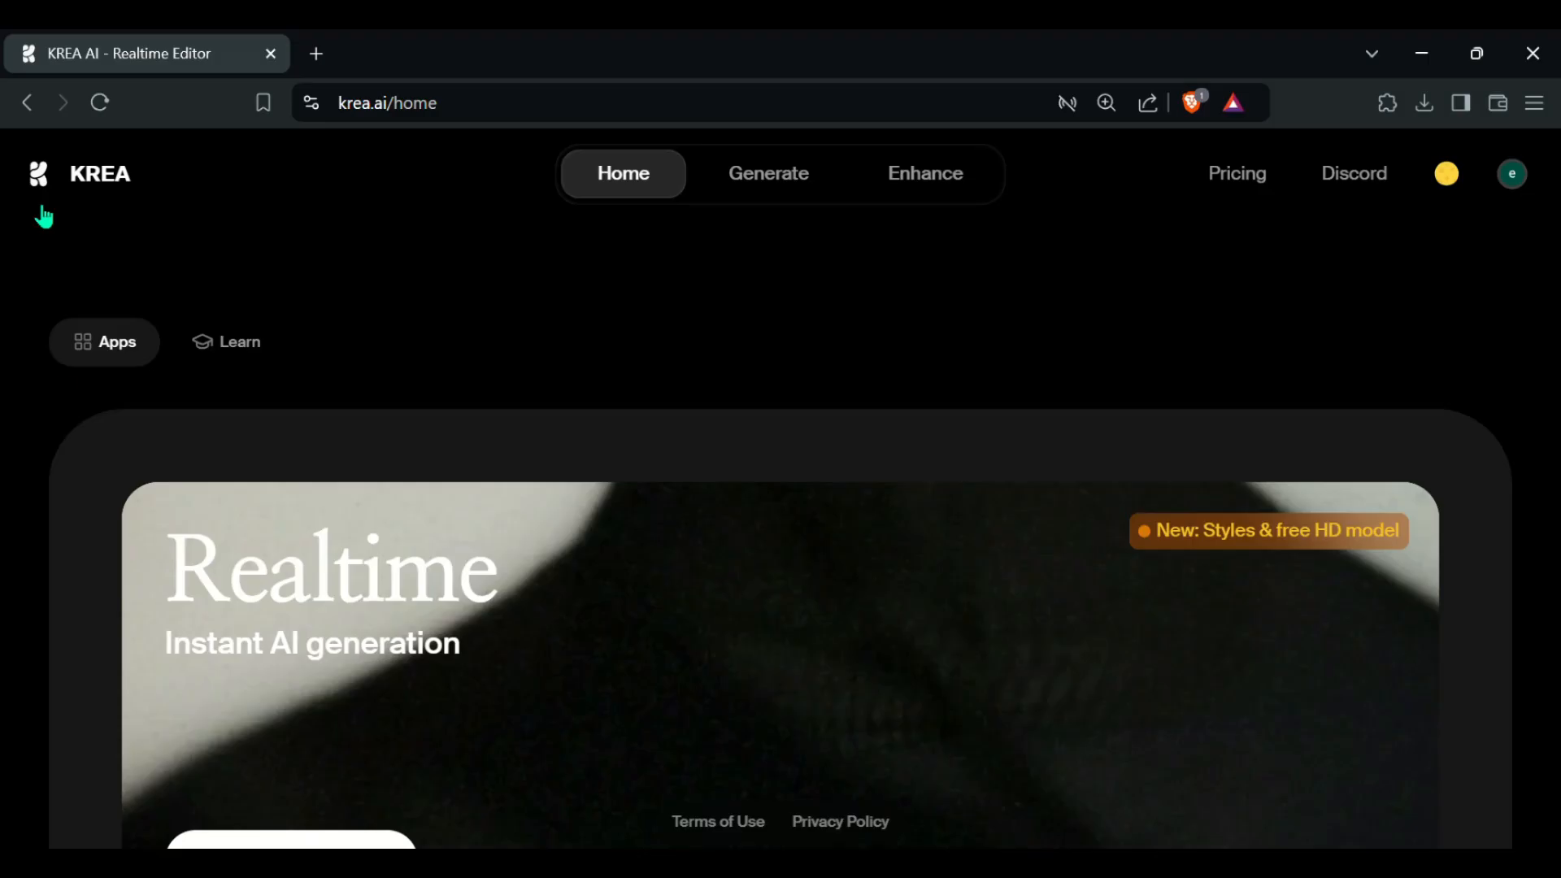
Step: Open the Realtime image generator and enter "car" as the picture prompt
scroll(66, 411, down, 4)
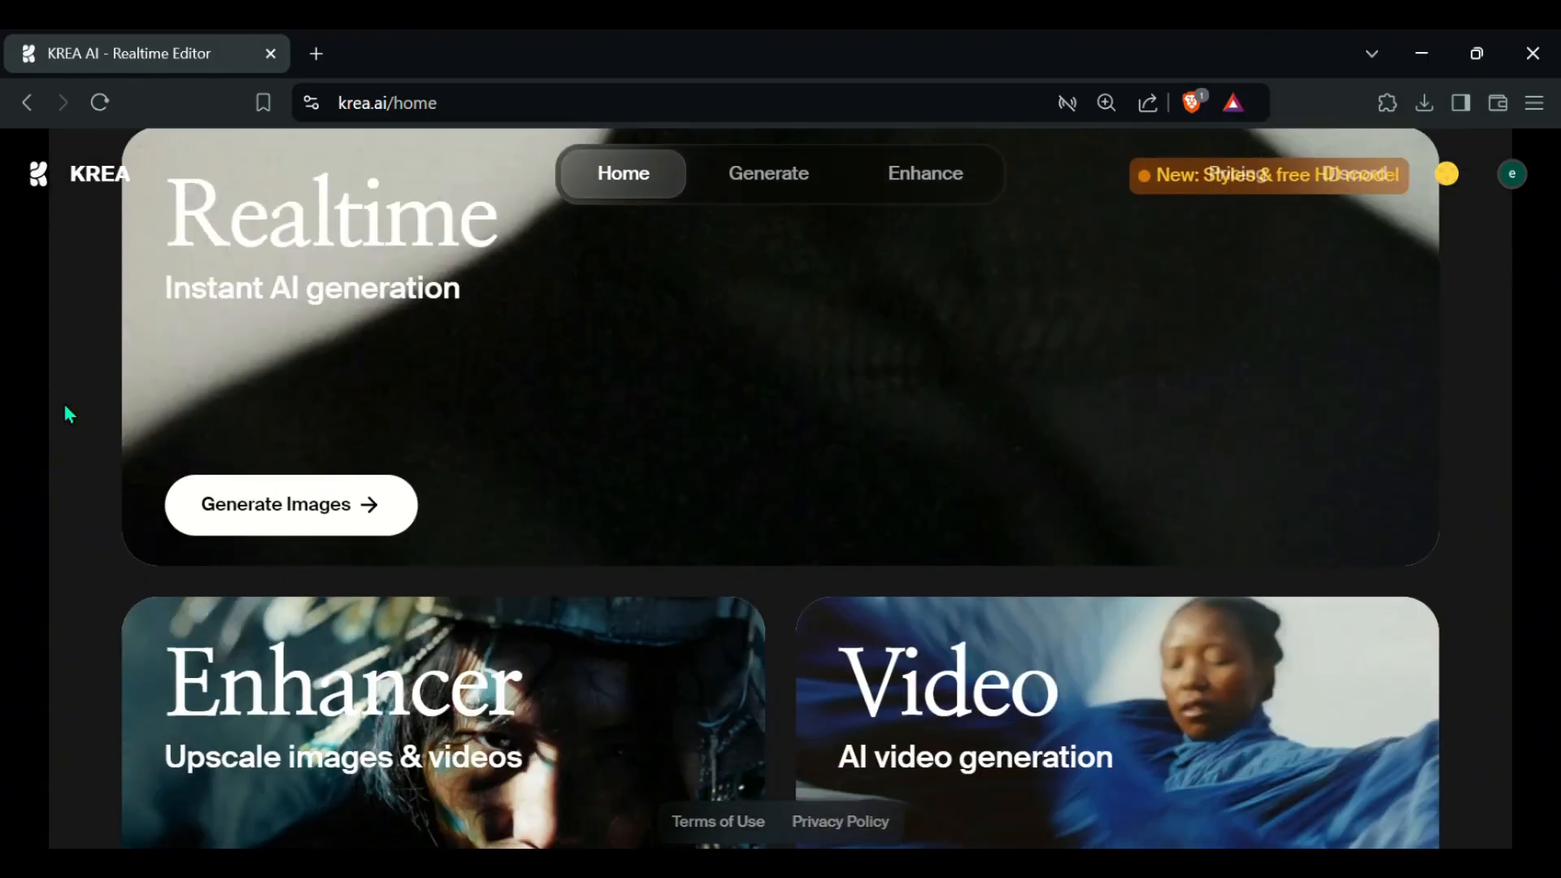
scroll(65, 407, up, 3)
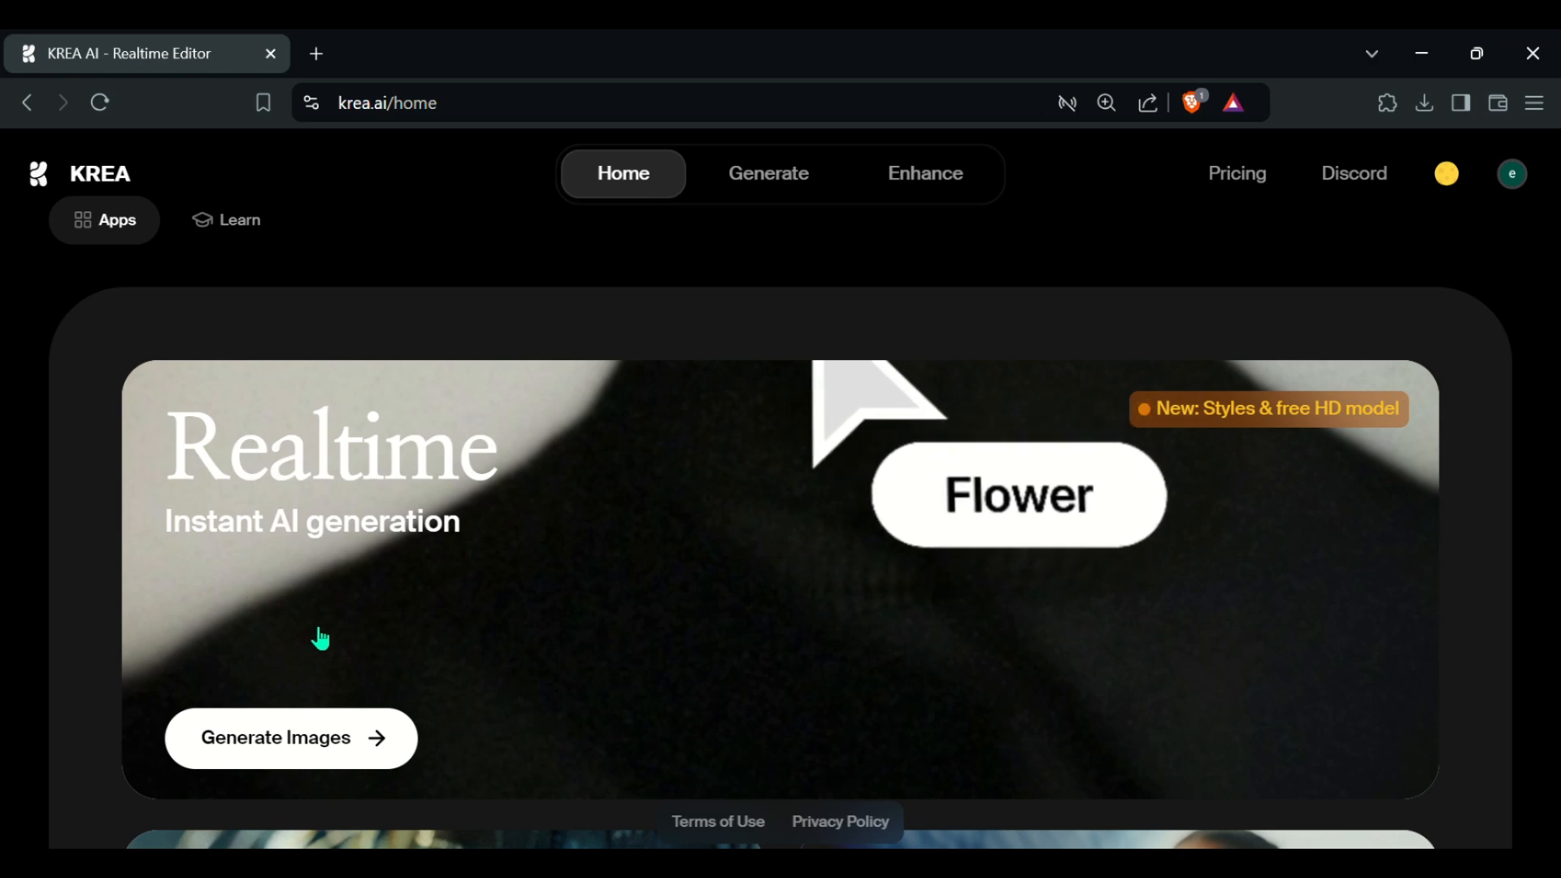
click(346, 740)
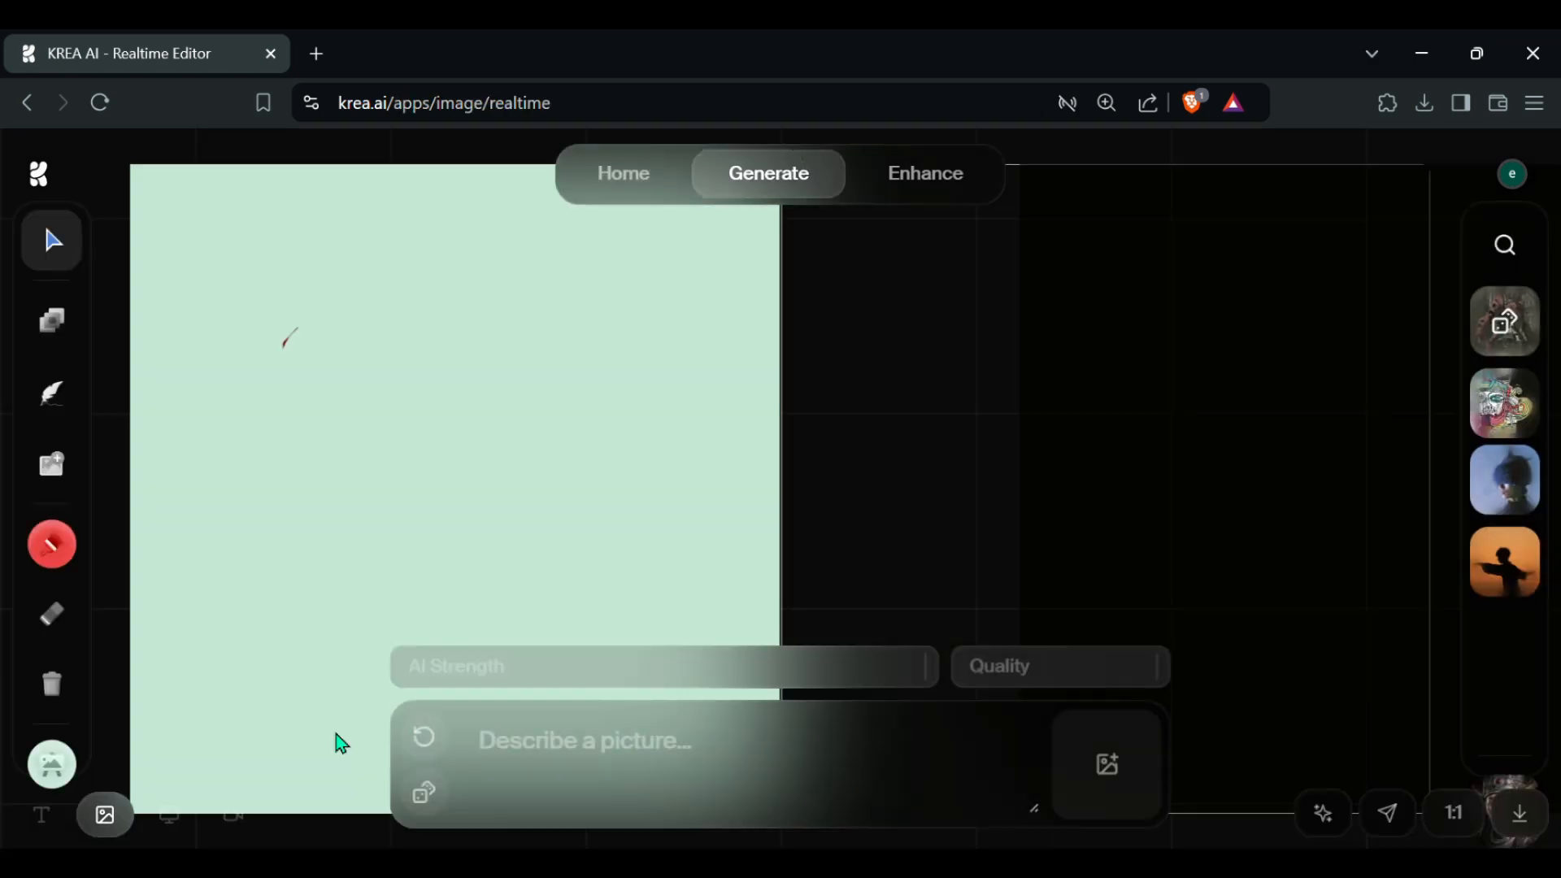
click(595, 764)
text(car)
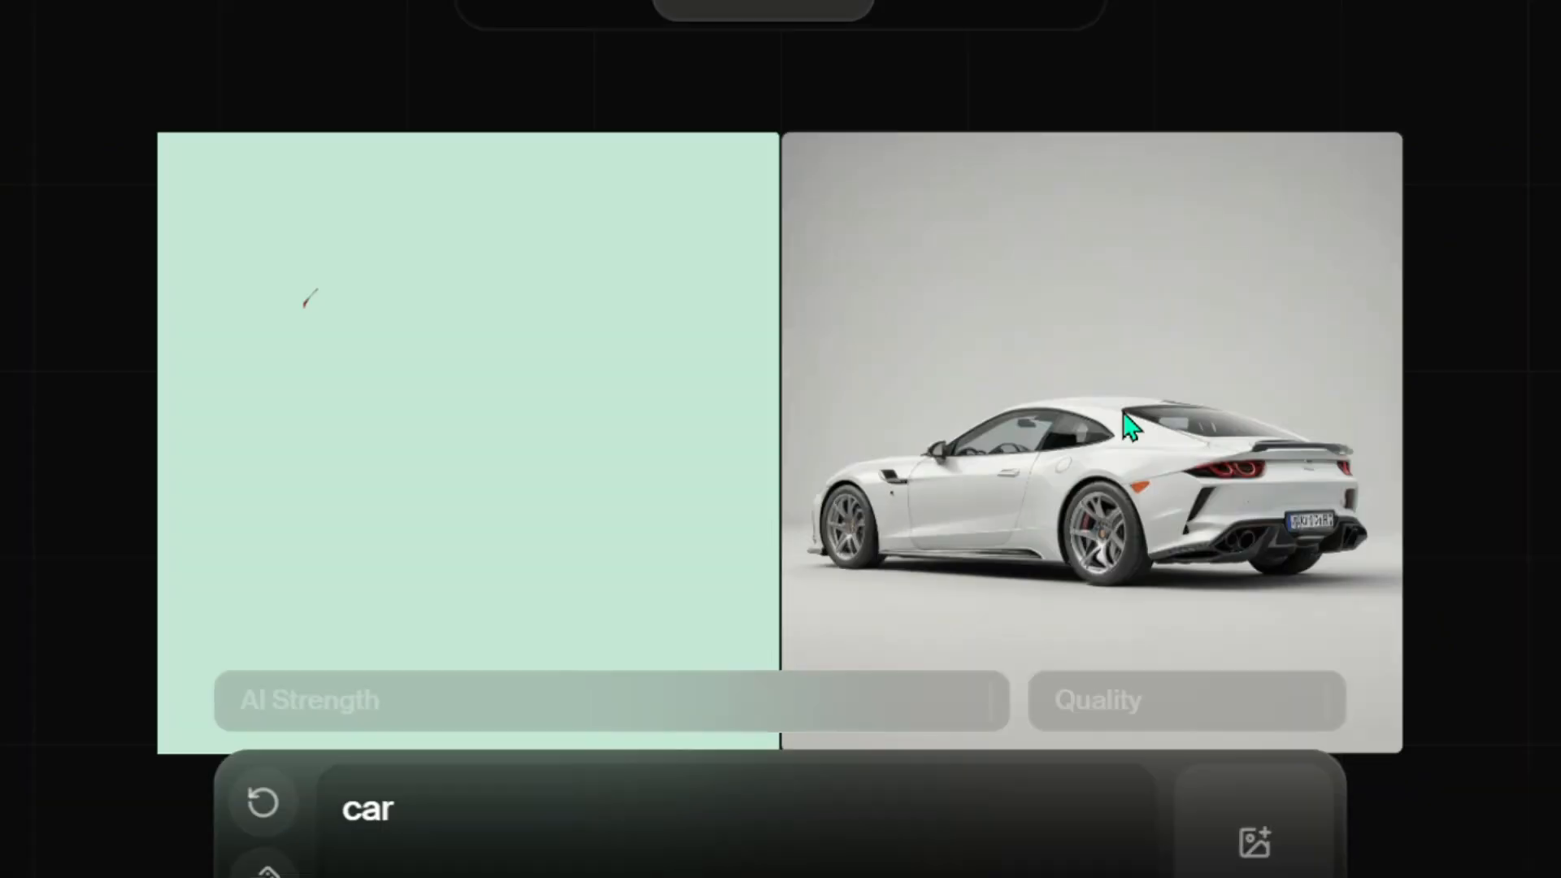
Step: Copy the generated white car onto the canvas and try different AI Strength and Quality values, including a Quality of 50
drag(1021, 477, 619, 600)
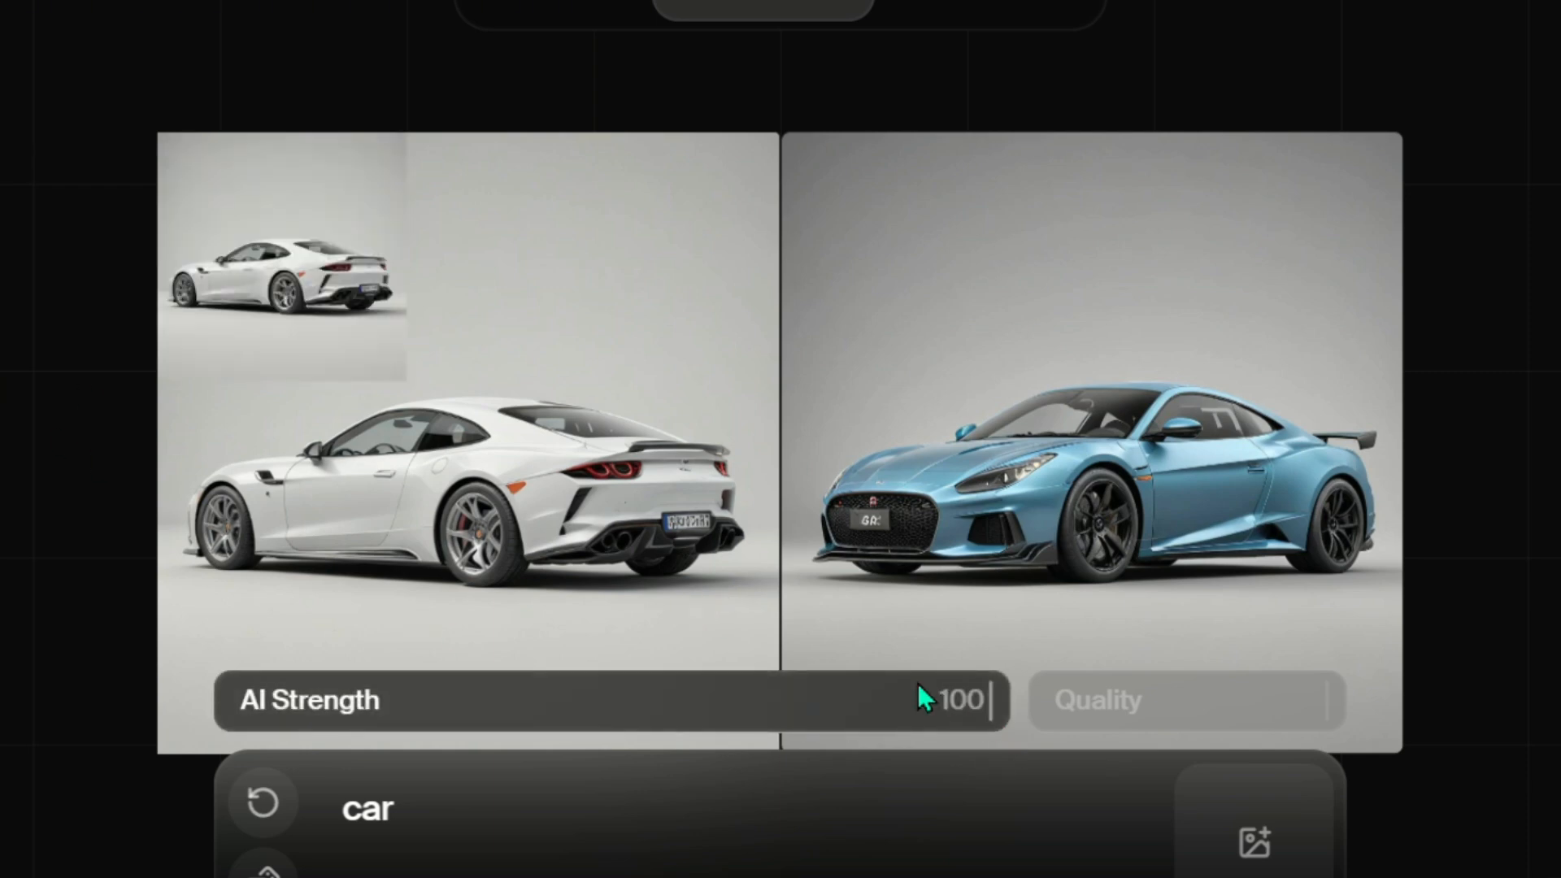
drag(924, 697, 1084, 749)
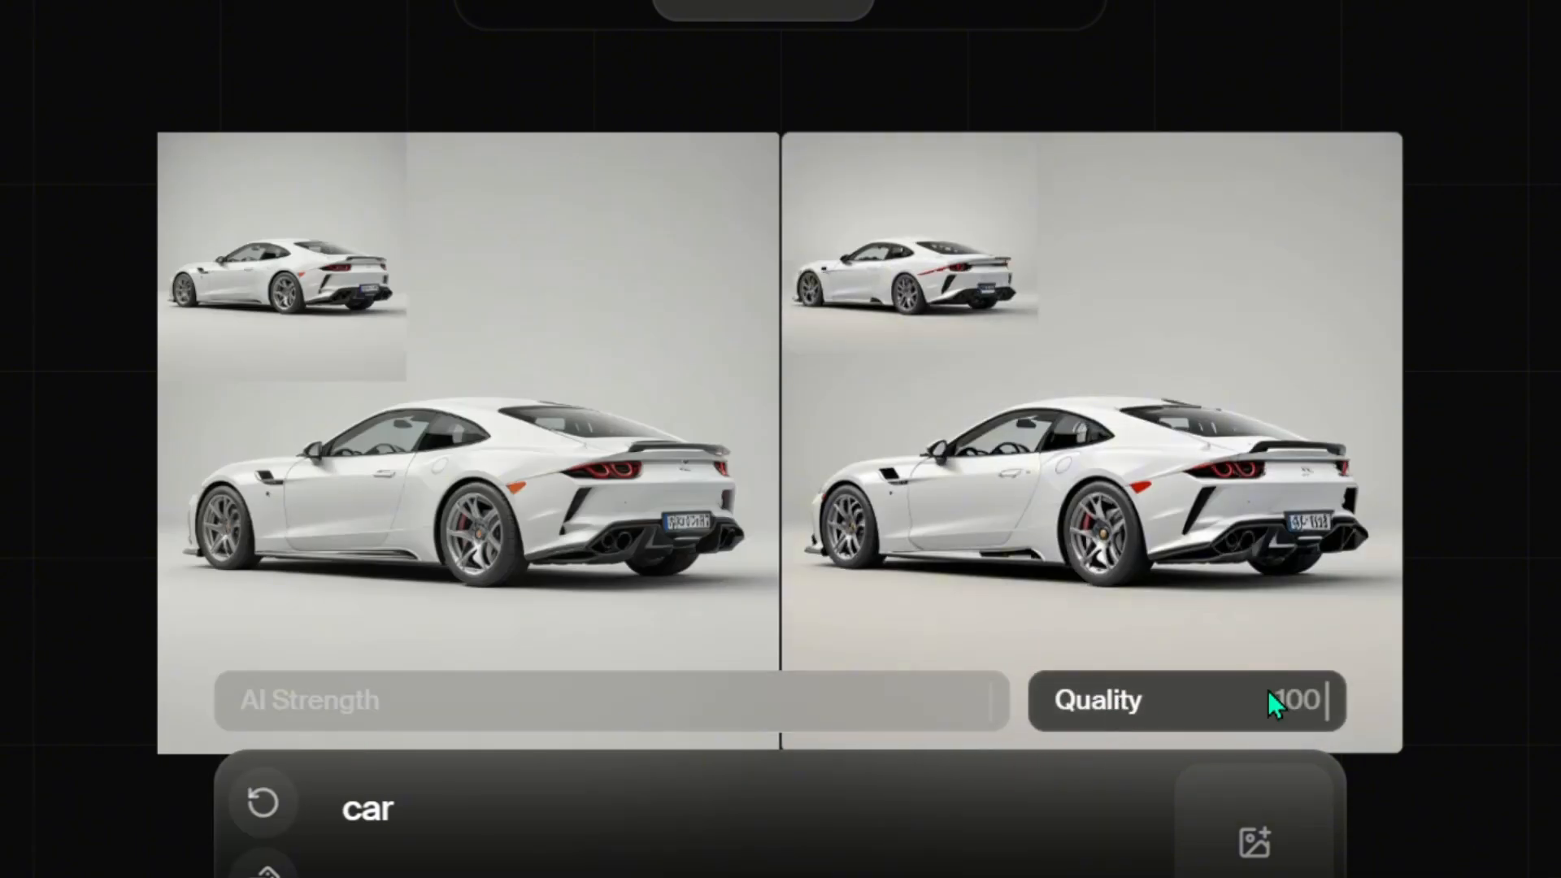
drag(1315, 712, 1183, 735)
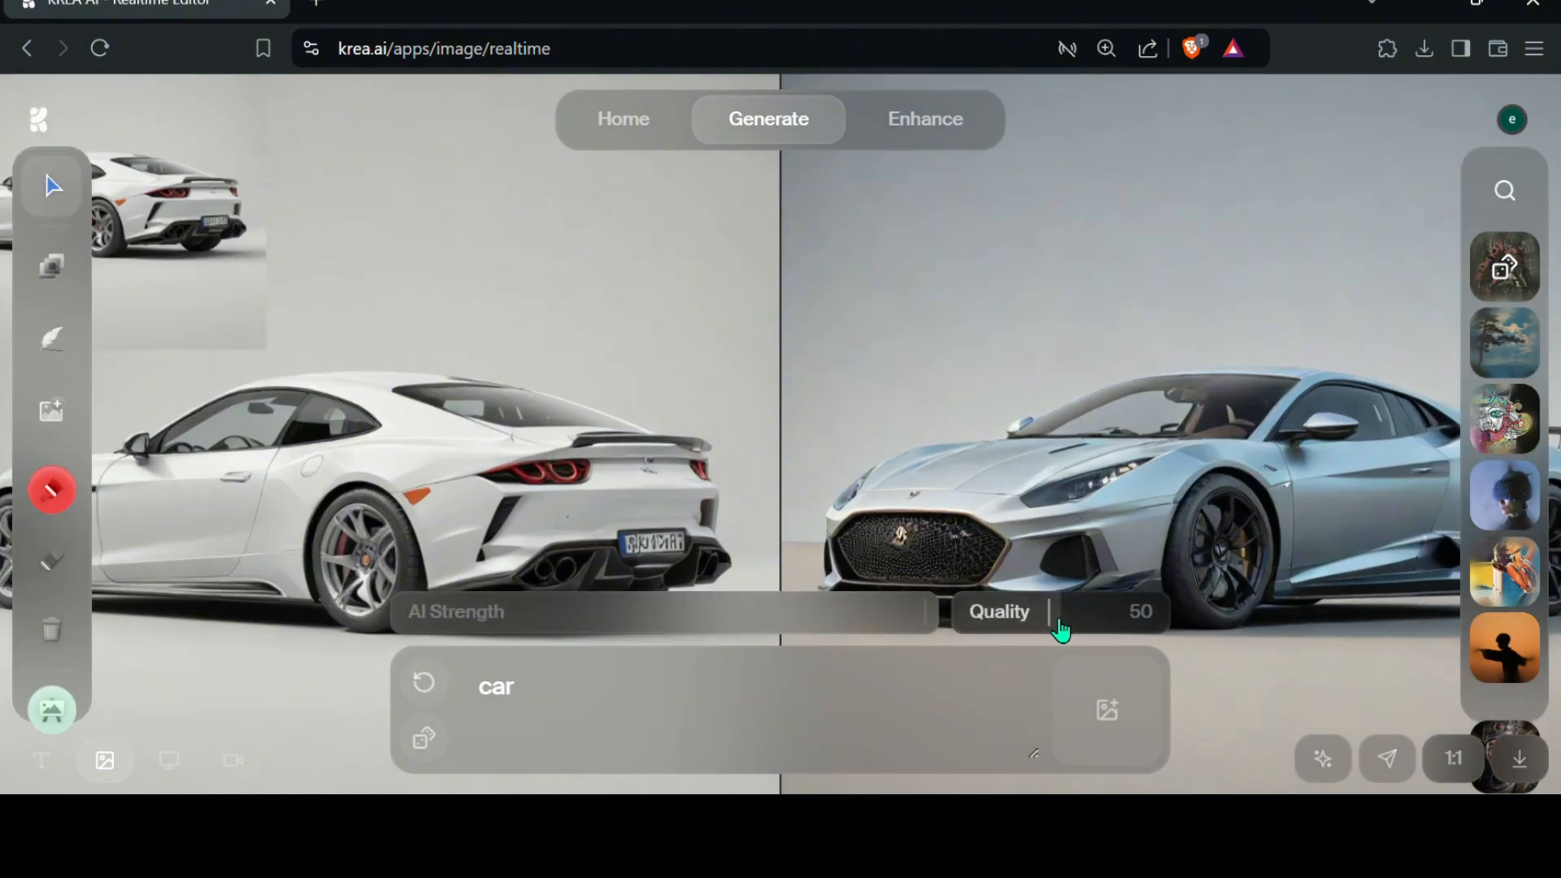
drag(1062, 622, 1163, 625)
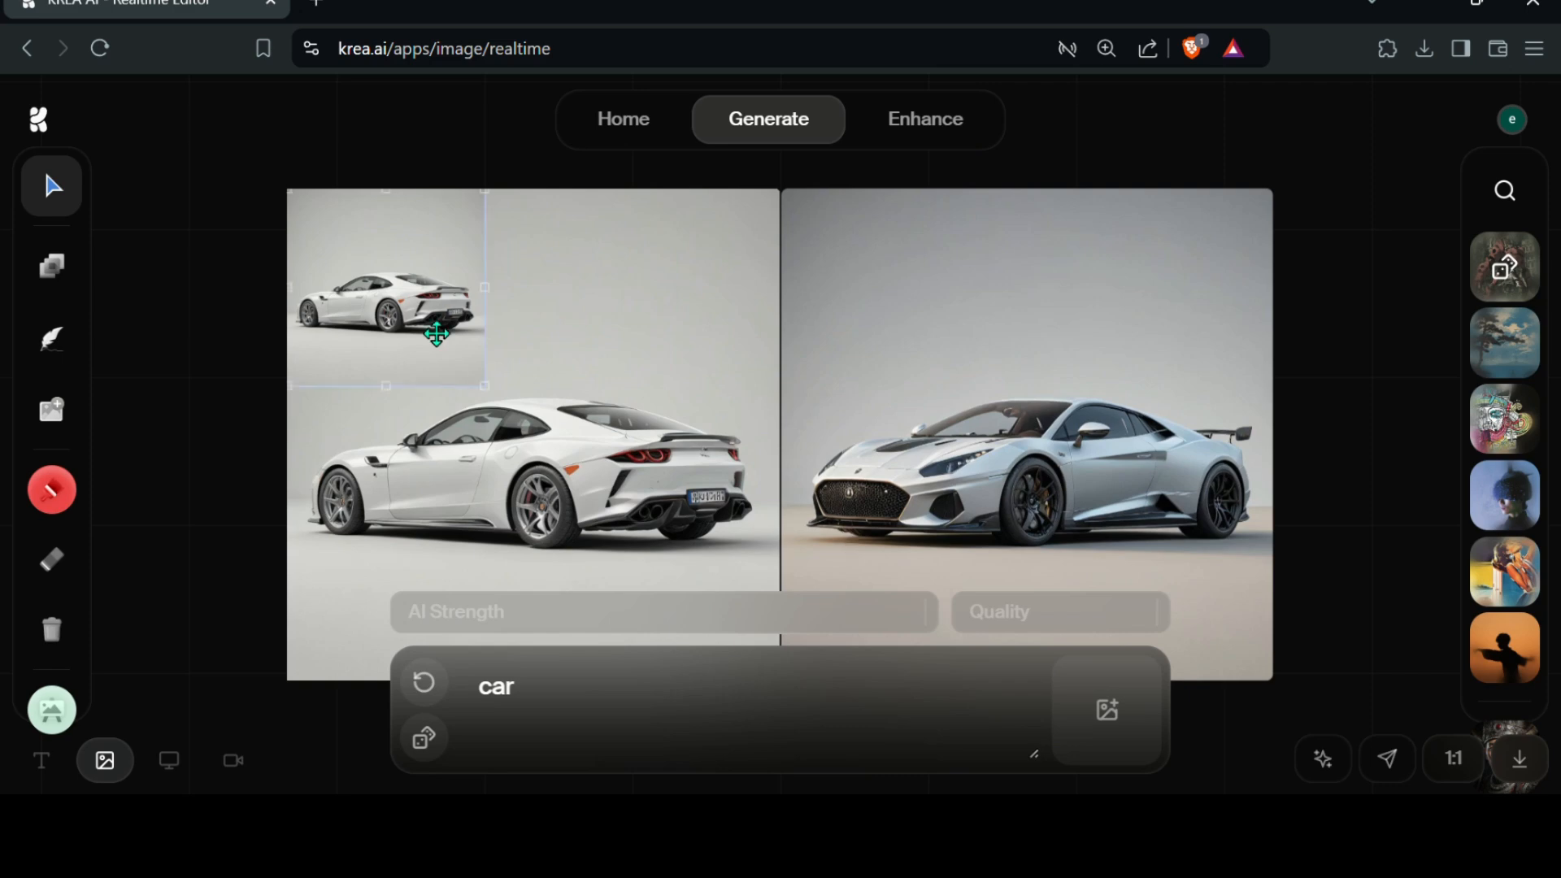
Step: Delete the small car copy from the upper-left corner of the canvas
drag(436, 334, 465, 357)
key(Delete)
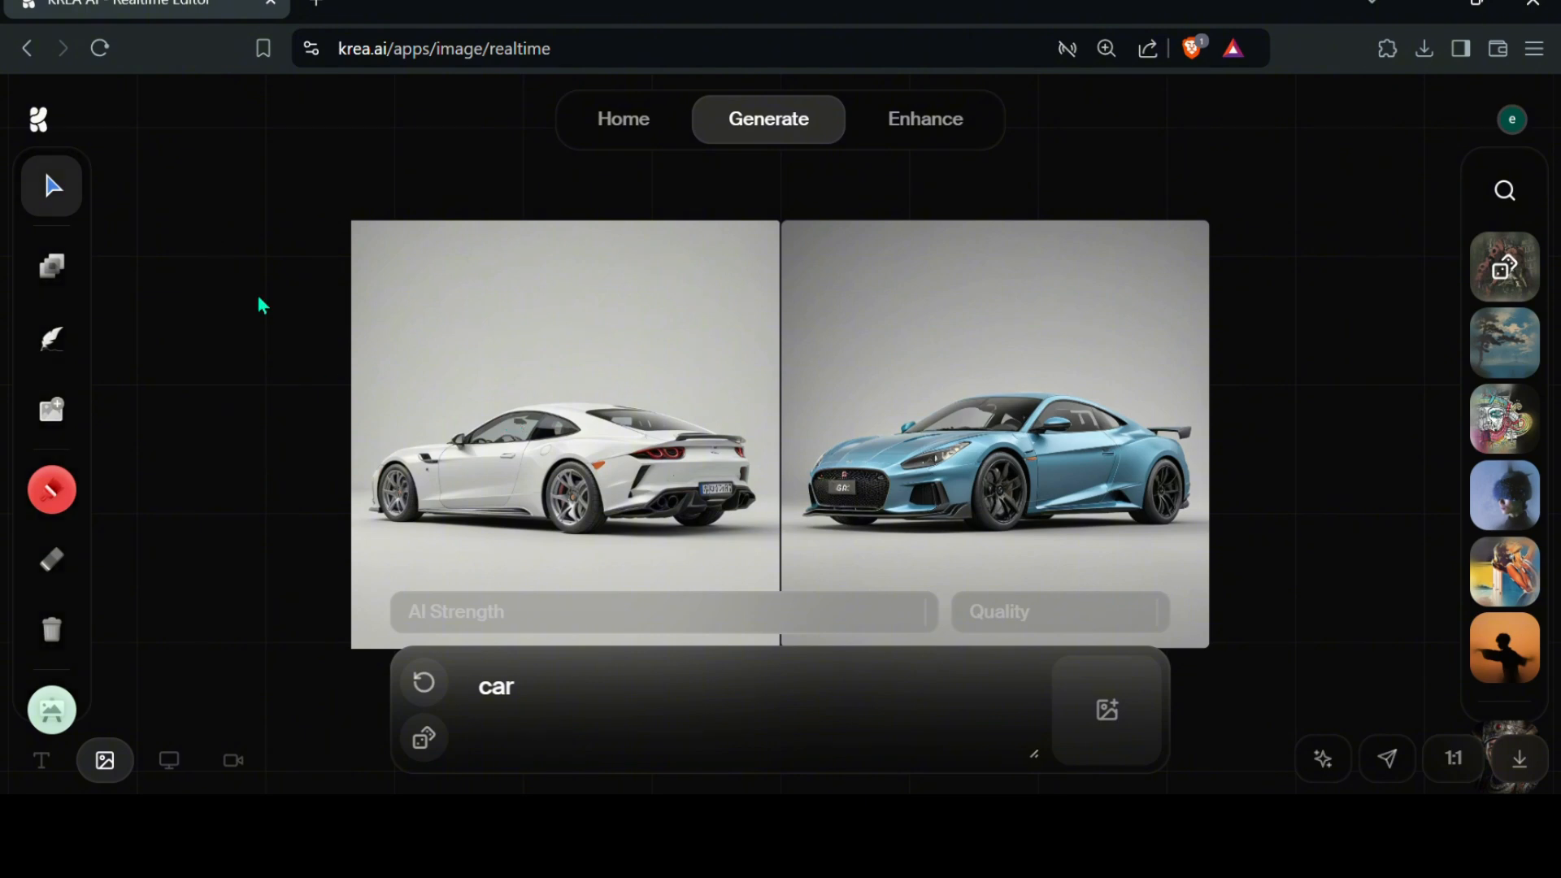
Step: Draw a cyan triangle above the car's front and a cyan circle above its rear on the canvas
click(51, 265)
click(250, 261)
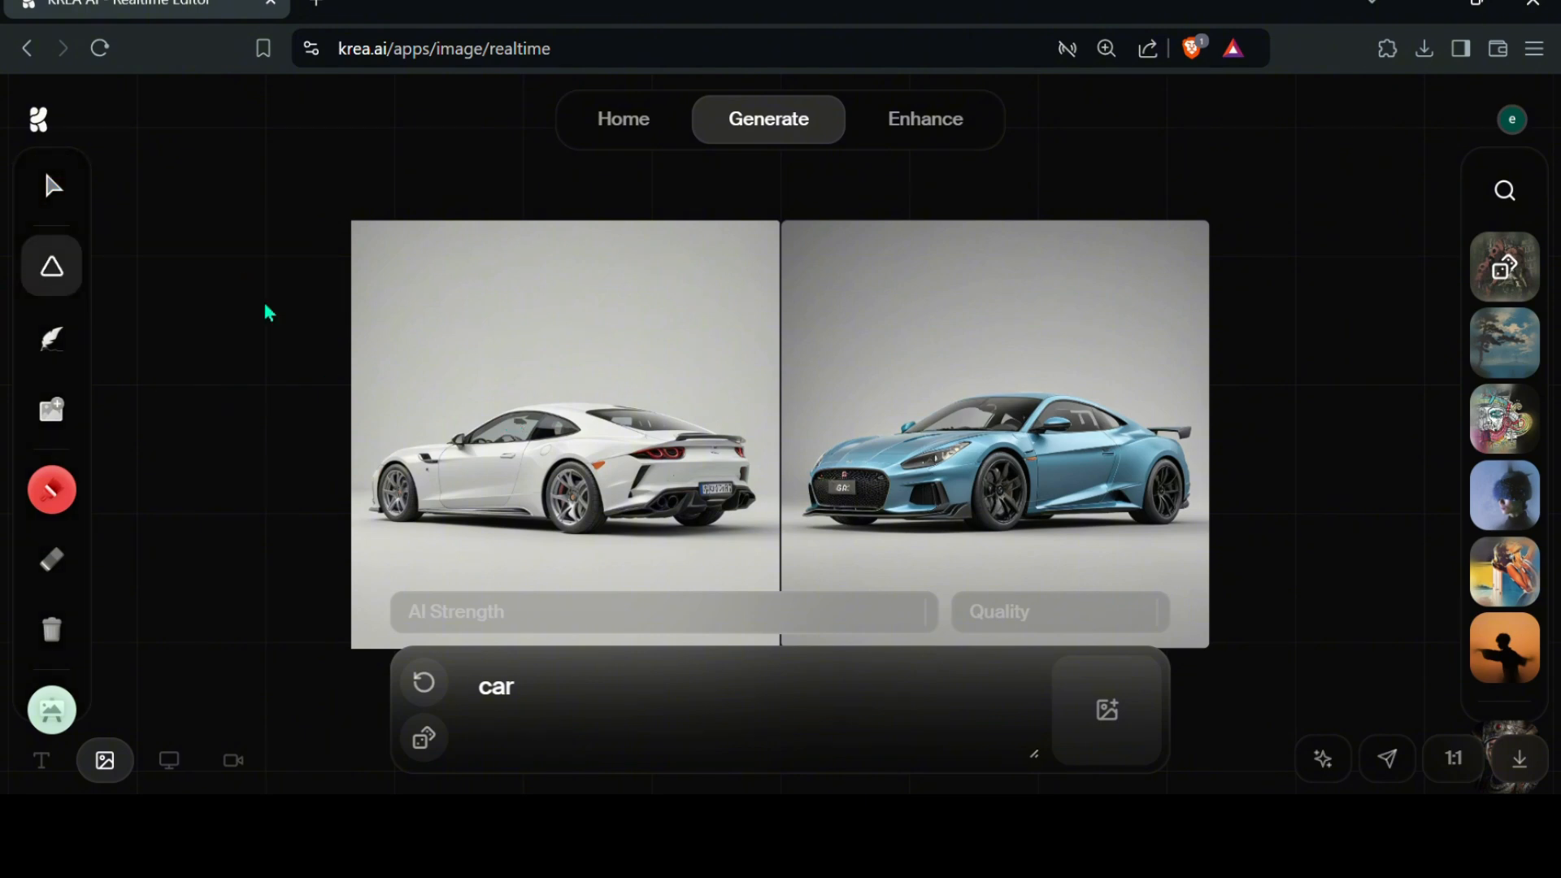
mouse_move(468, 313)
mouse_down()
mouse_move(373, 387)
mouse_move(409, 364)
mouse_up()
click(52, 269)
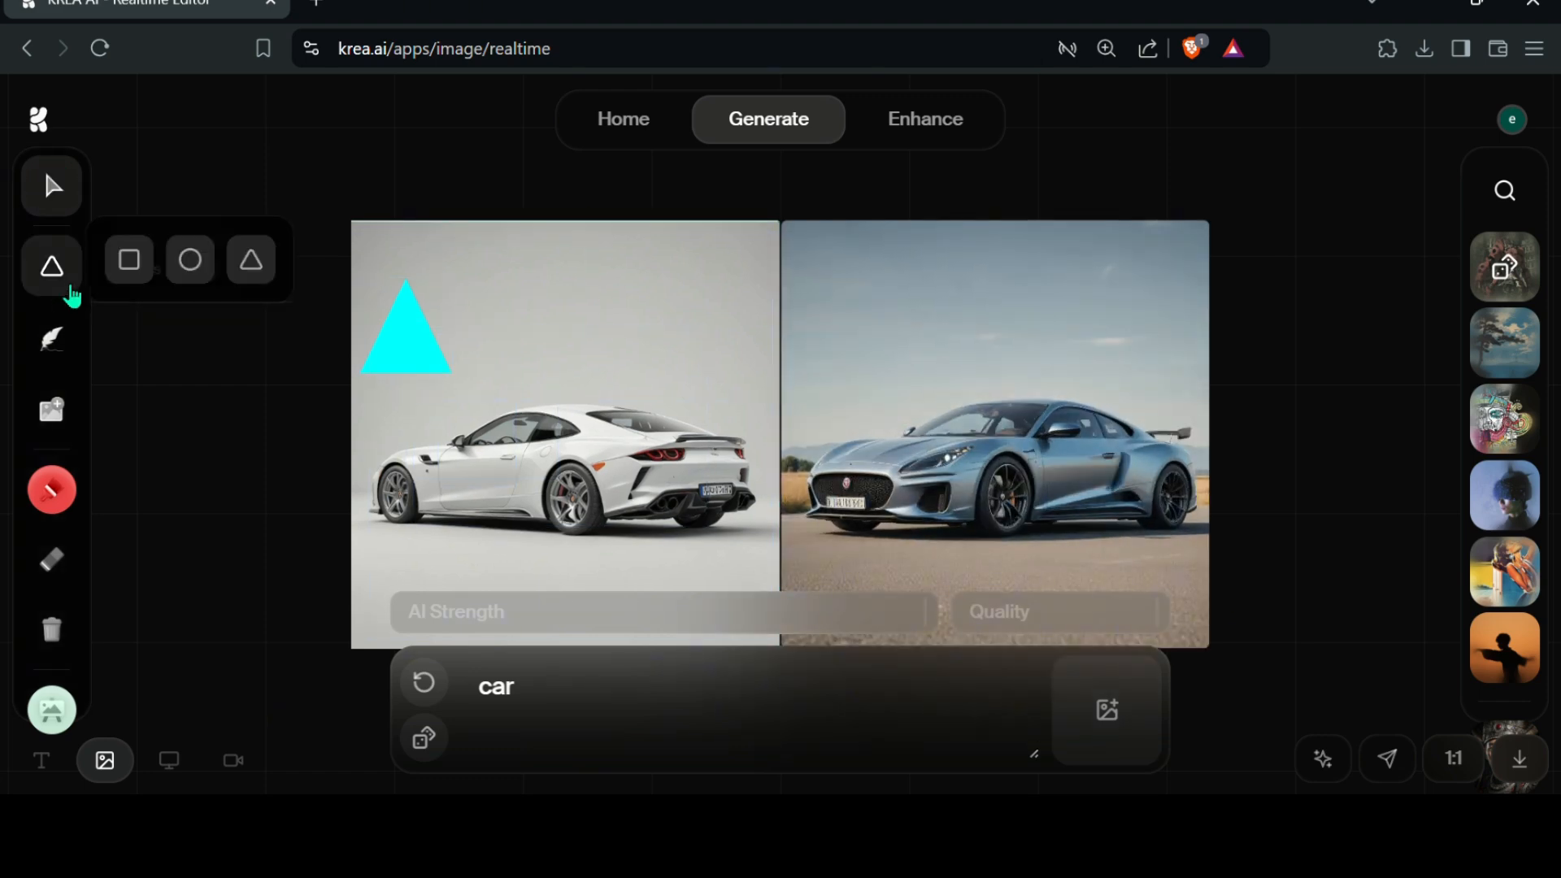
click(190, 260)
drag(651, 265, 759, 373)
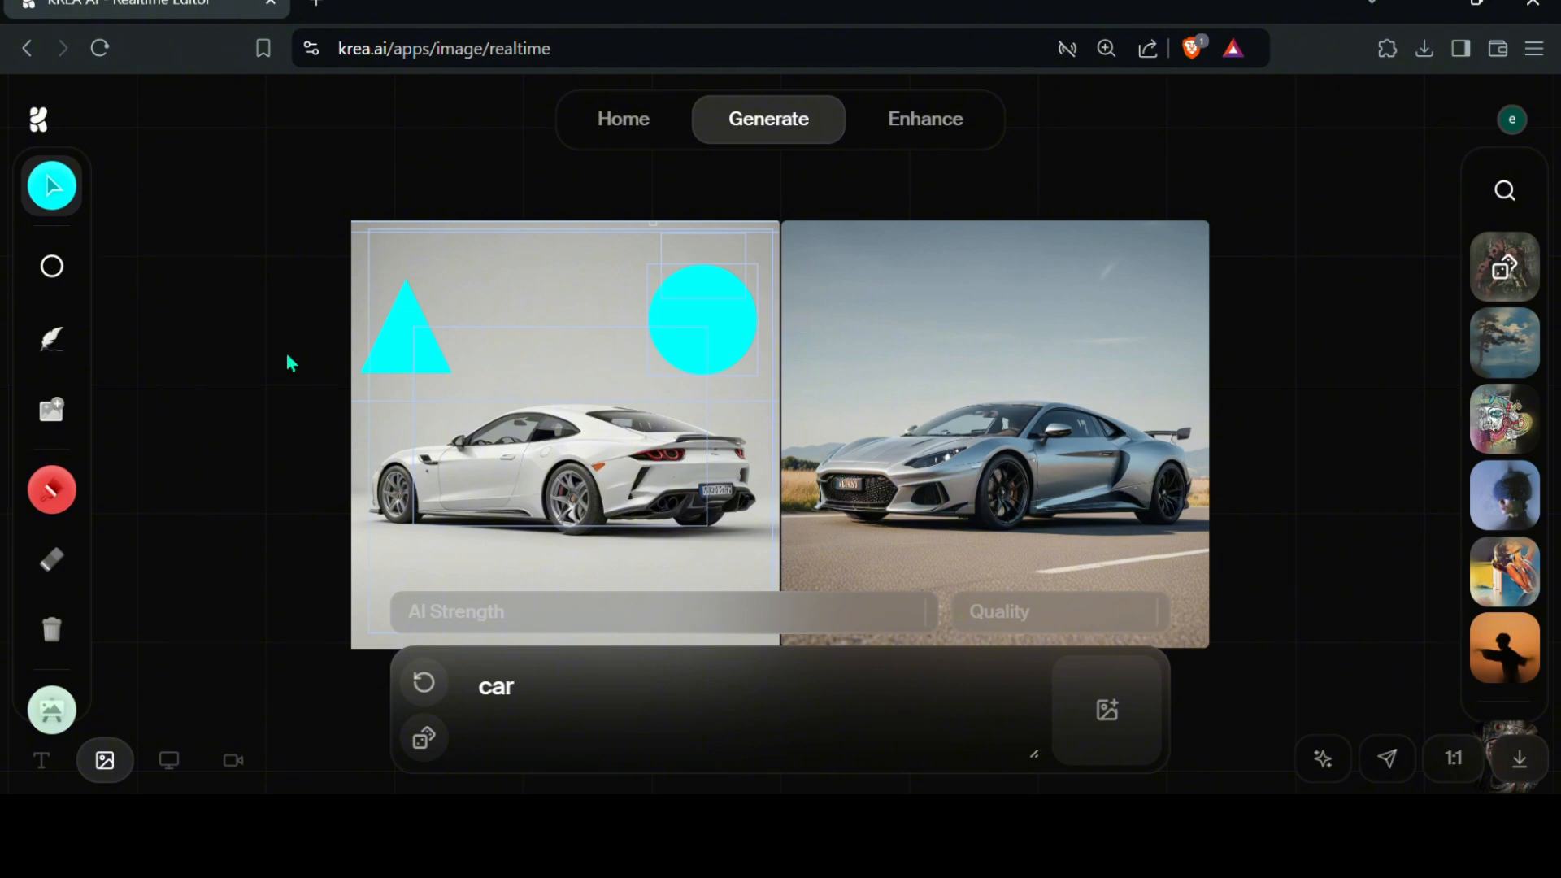
drag(683, 338, 683, 340)
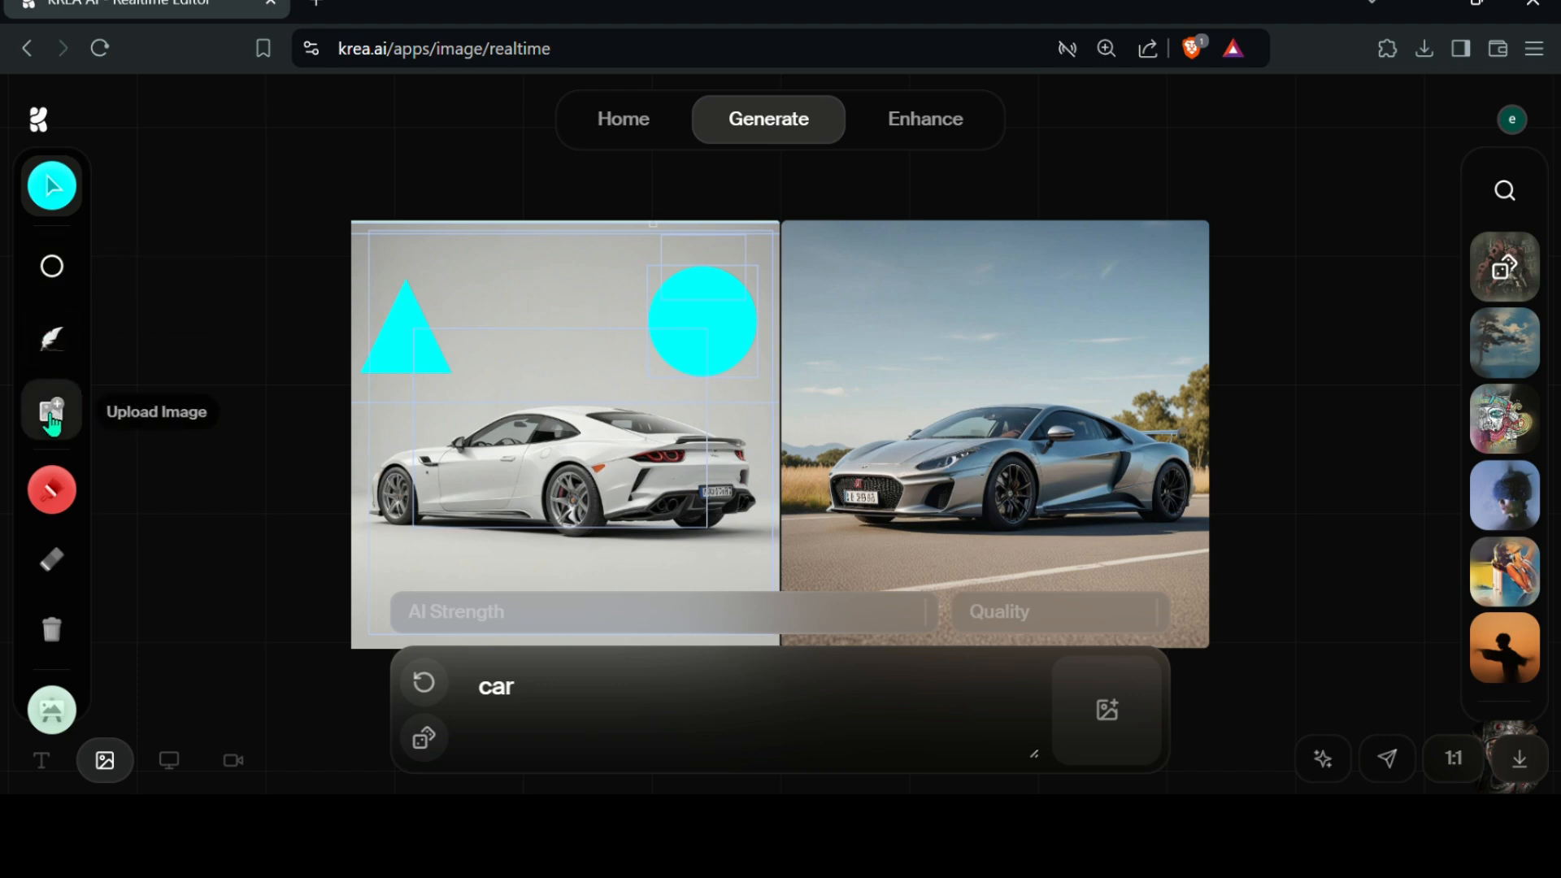
Step: Set the brush colour to turquoise and paint one stroke along the canvas's top edge and two strokes below the car
click(65, 499)
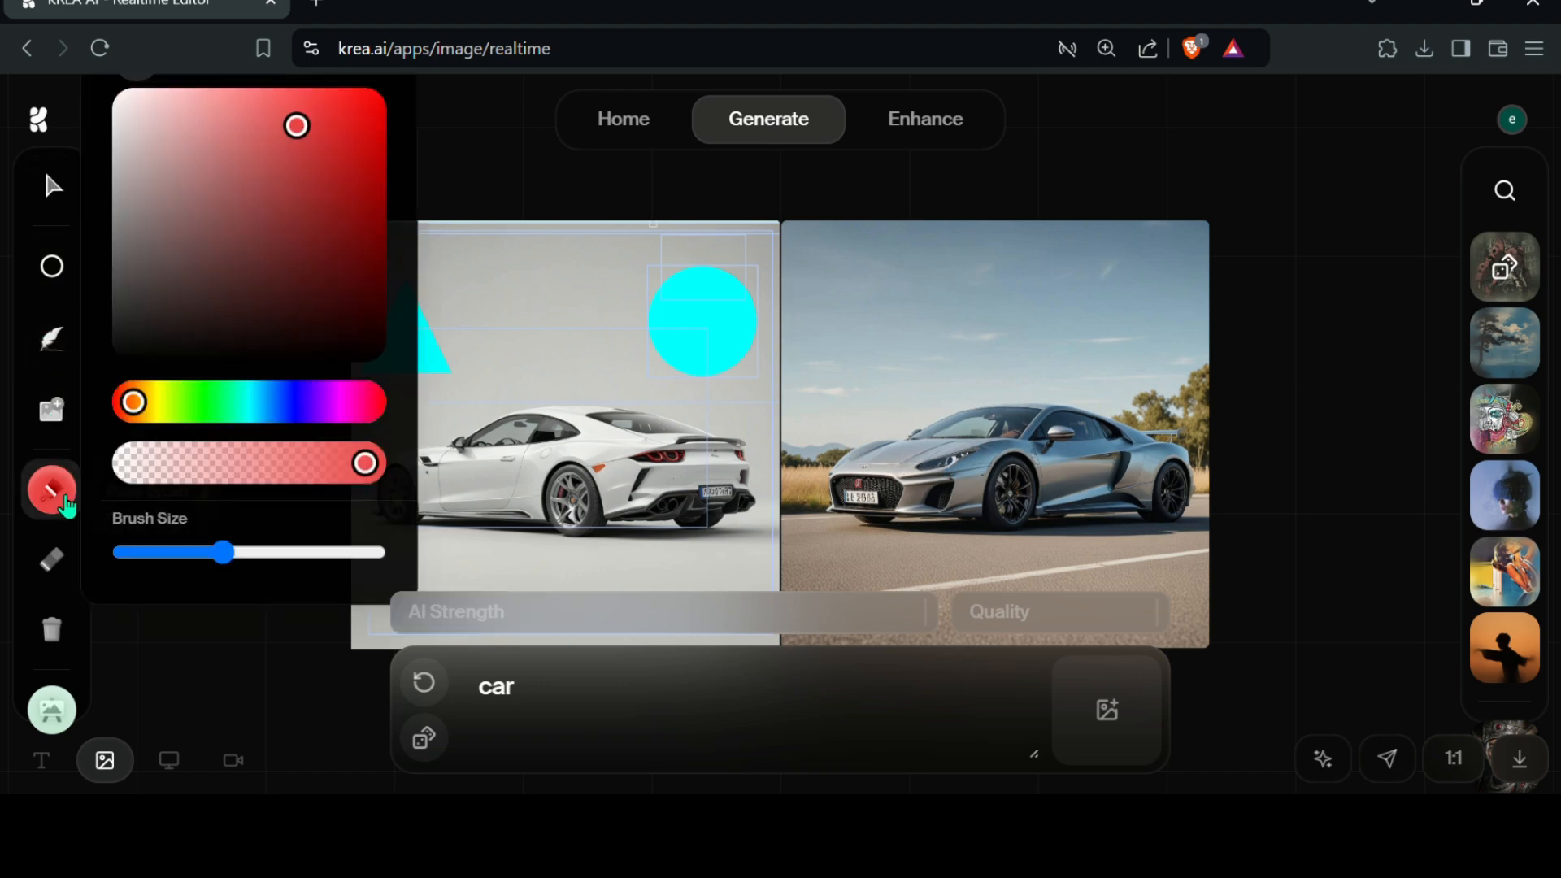
click(248, 402)
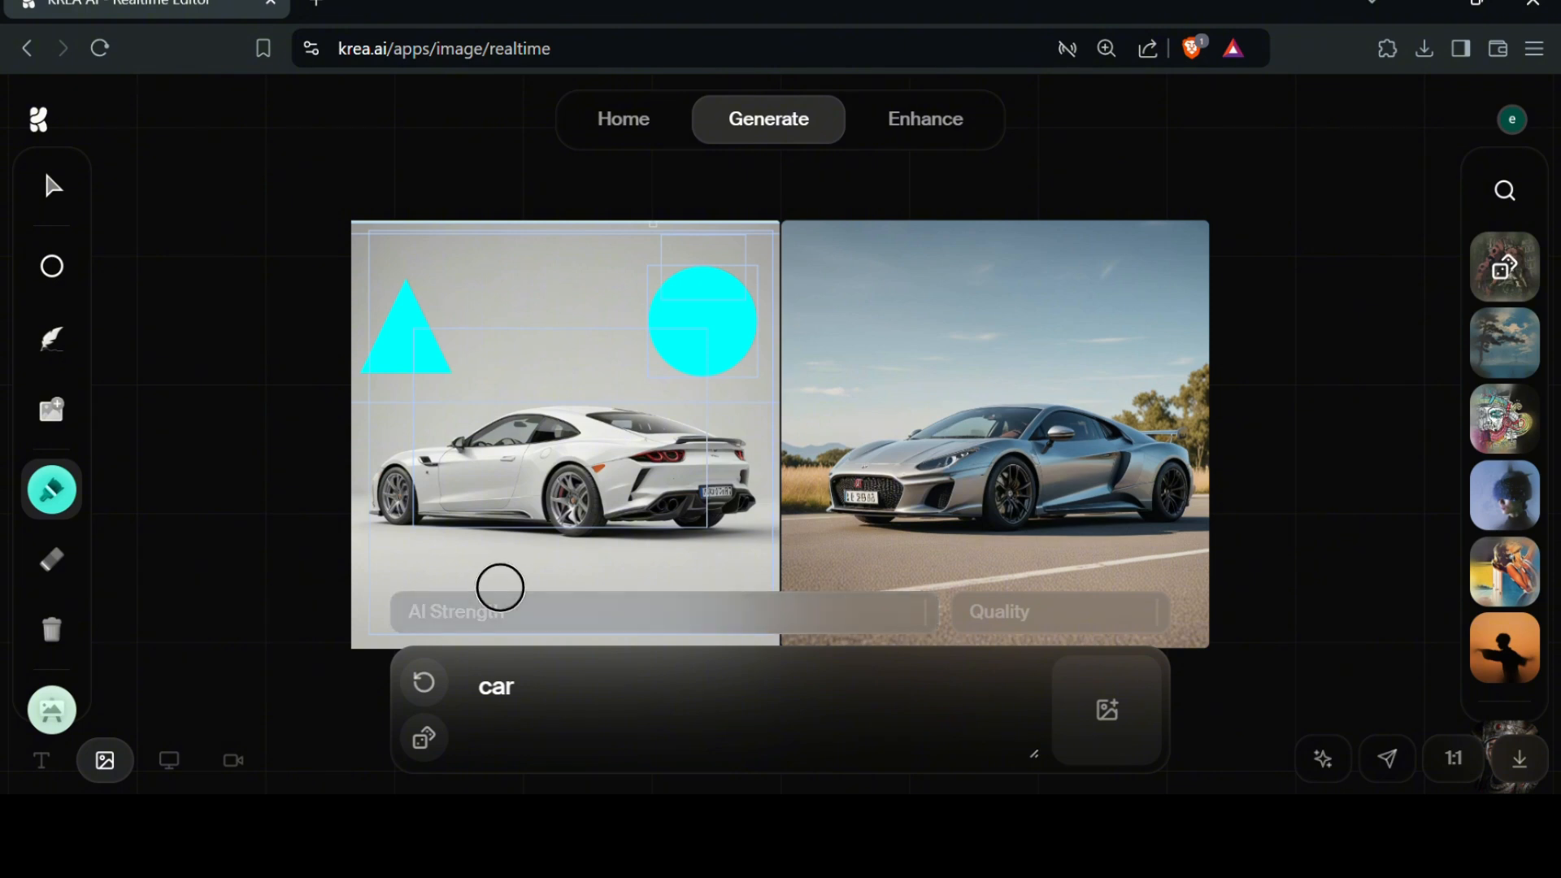
mouse_move(362, 236)
mouse_down()
mouse_move(407, 260)
mouse_move(787, 247)
mouse_up()
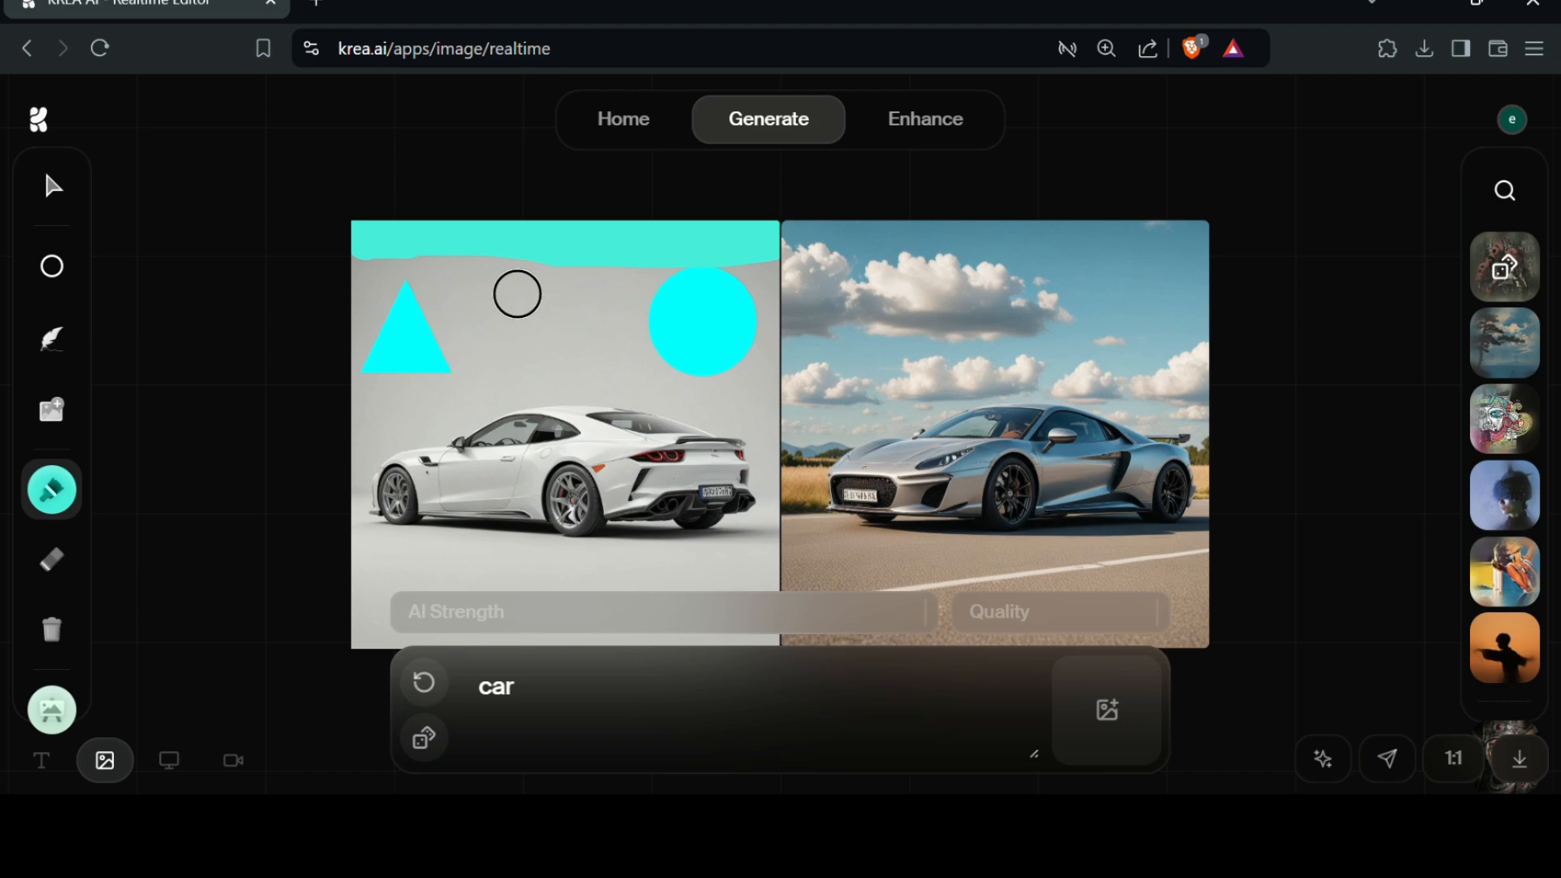
drag(389, 584, 787, 582)
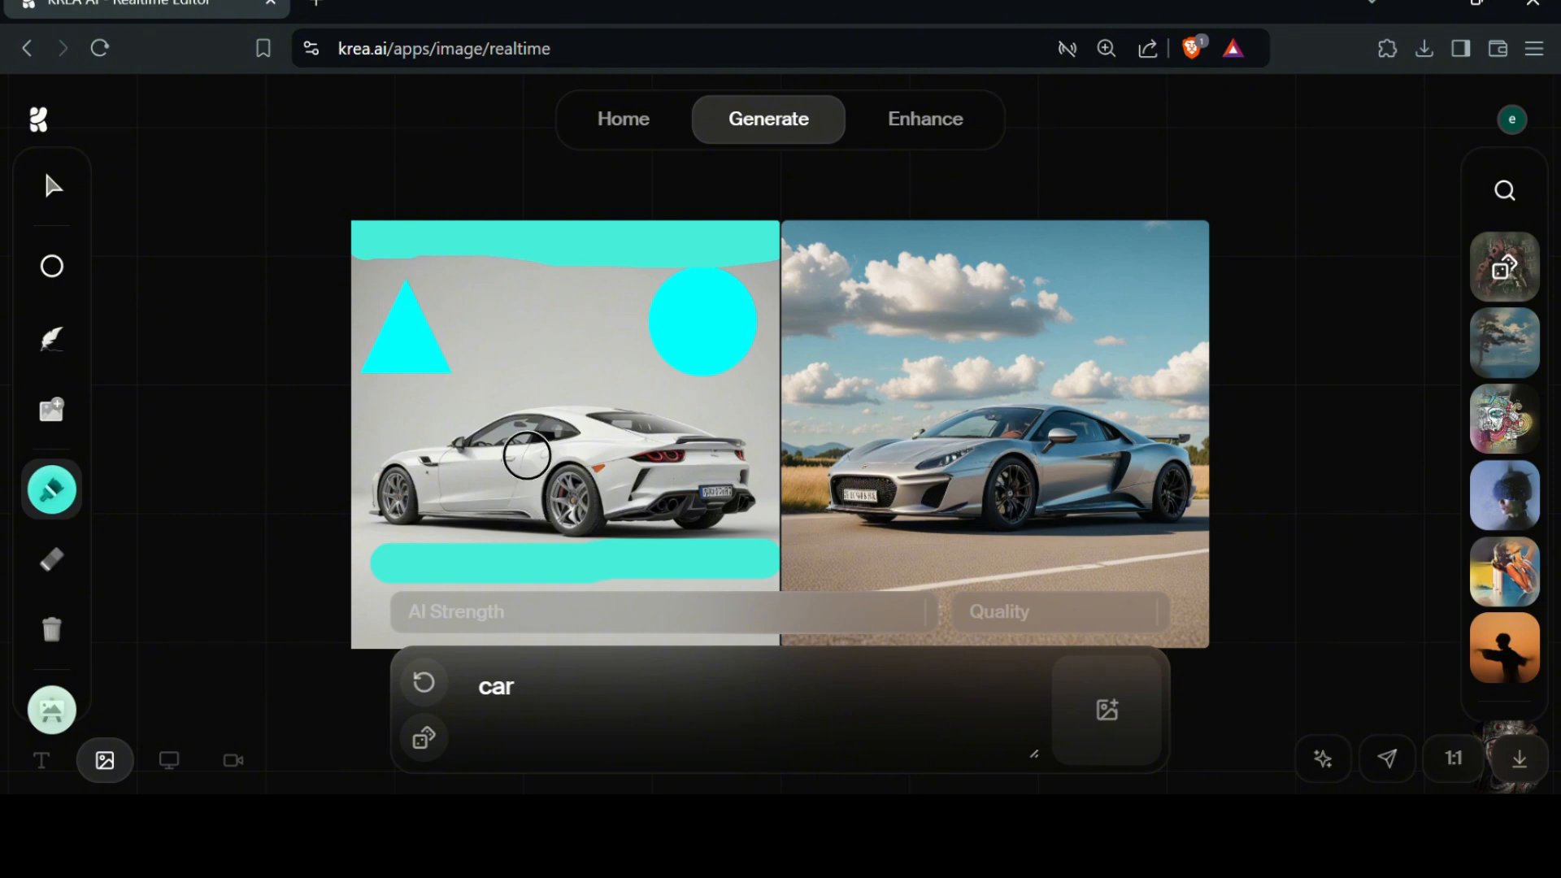
scroll(526, 455, down, 3)
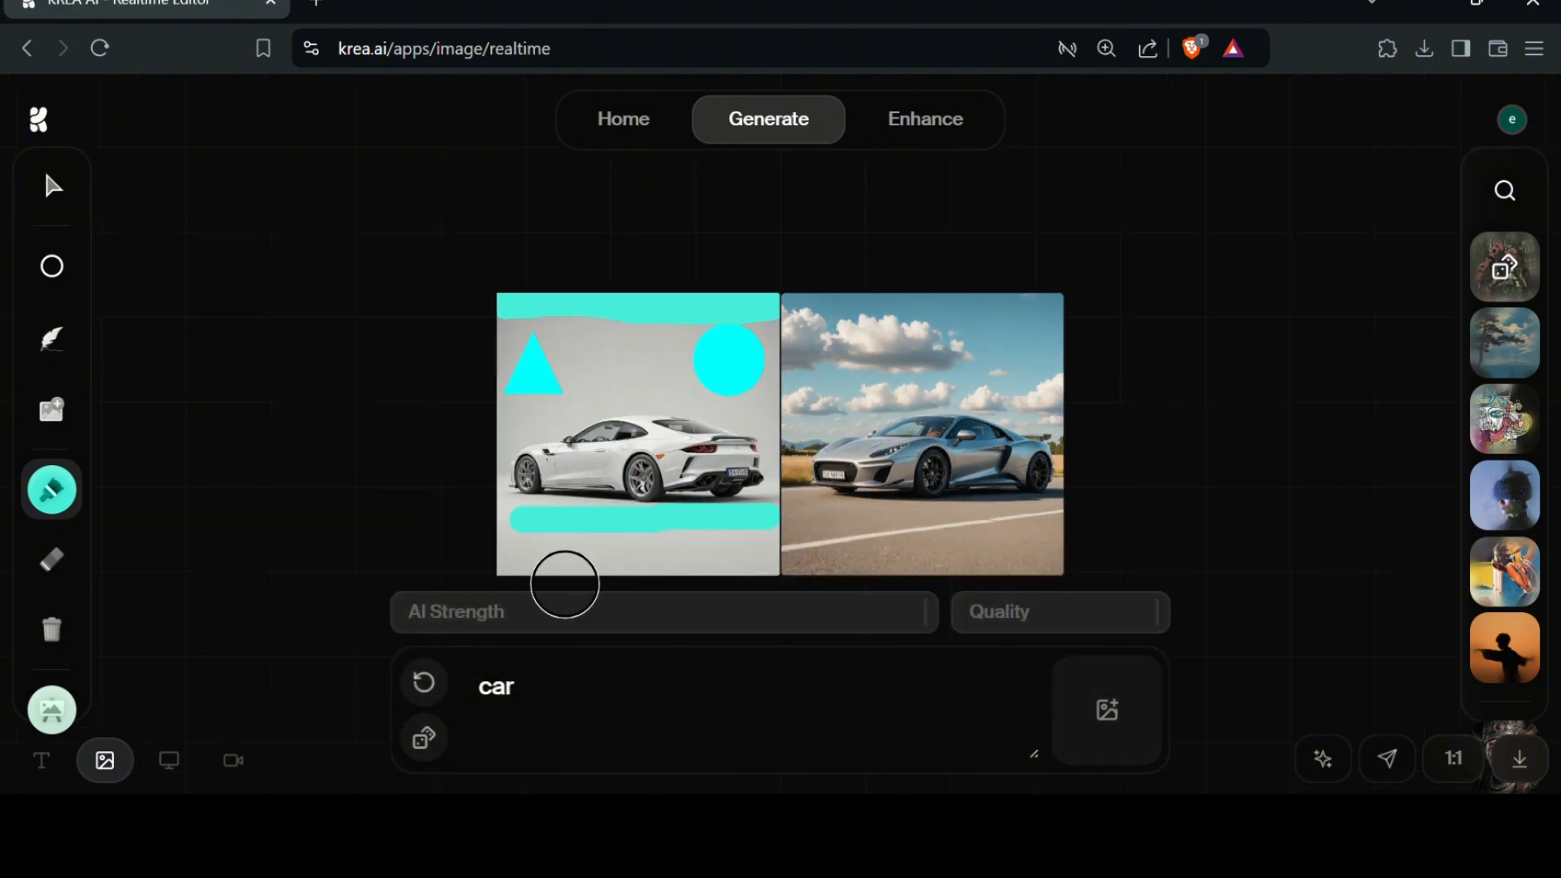
drag(562, 585, 762, 589)
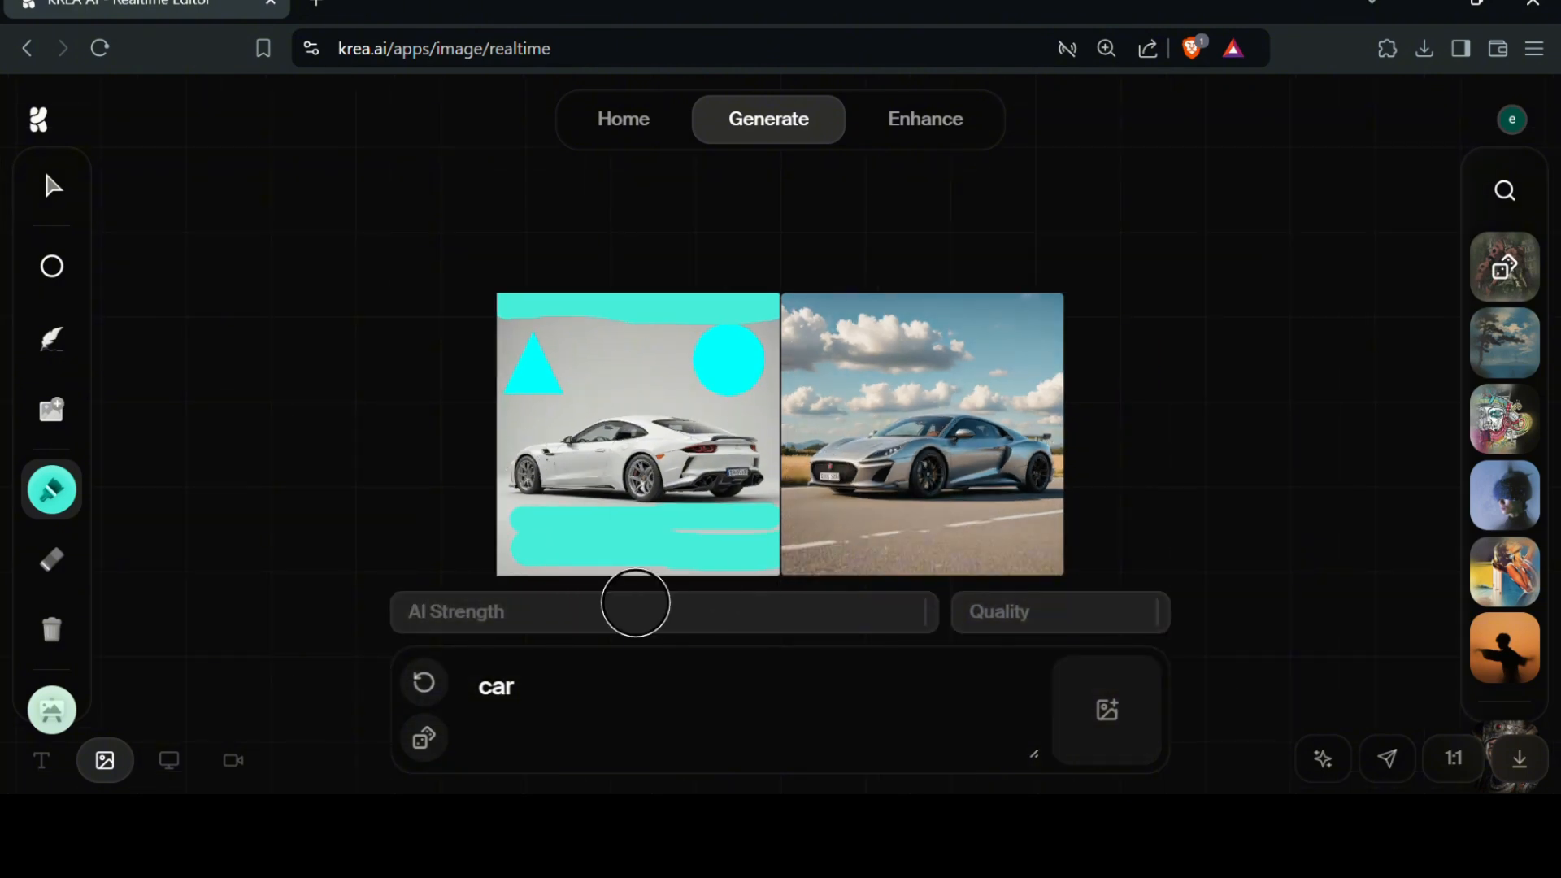
Step: Undo the three turquoise brush strokes above and below the car
scroll(753, 596, up, 1)
scroll(749, 589, down, 1)
scroll(748, 536, up, 2)
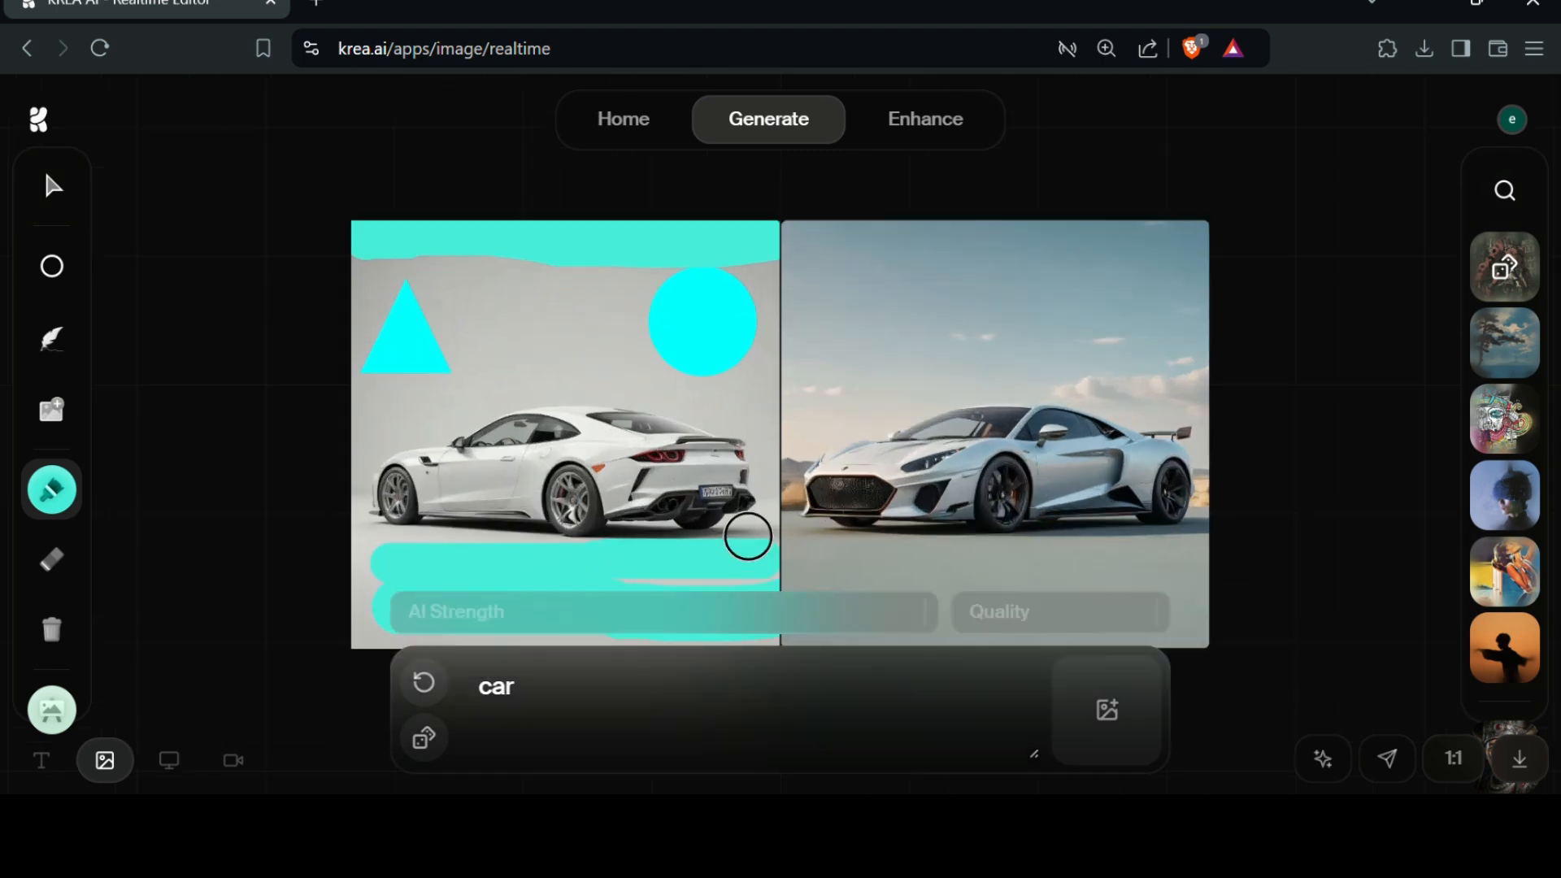
scroll(748, 536, down, 2)
key(ctrl+z)
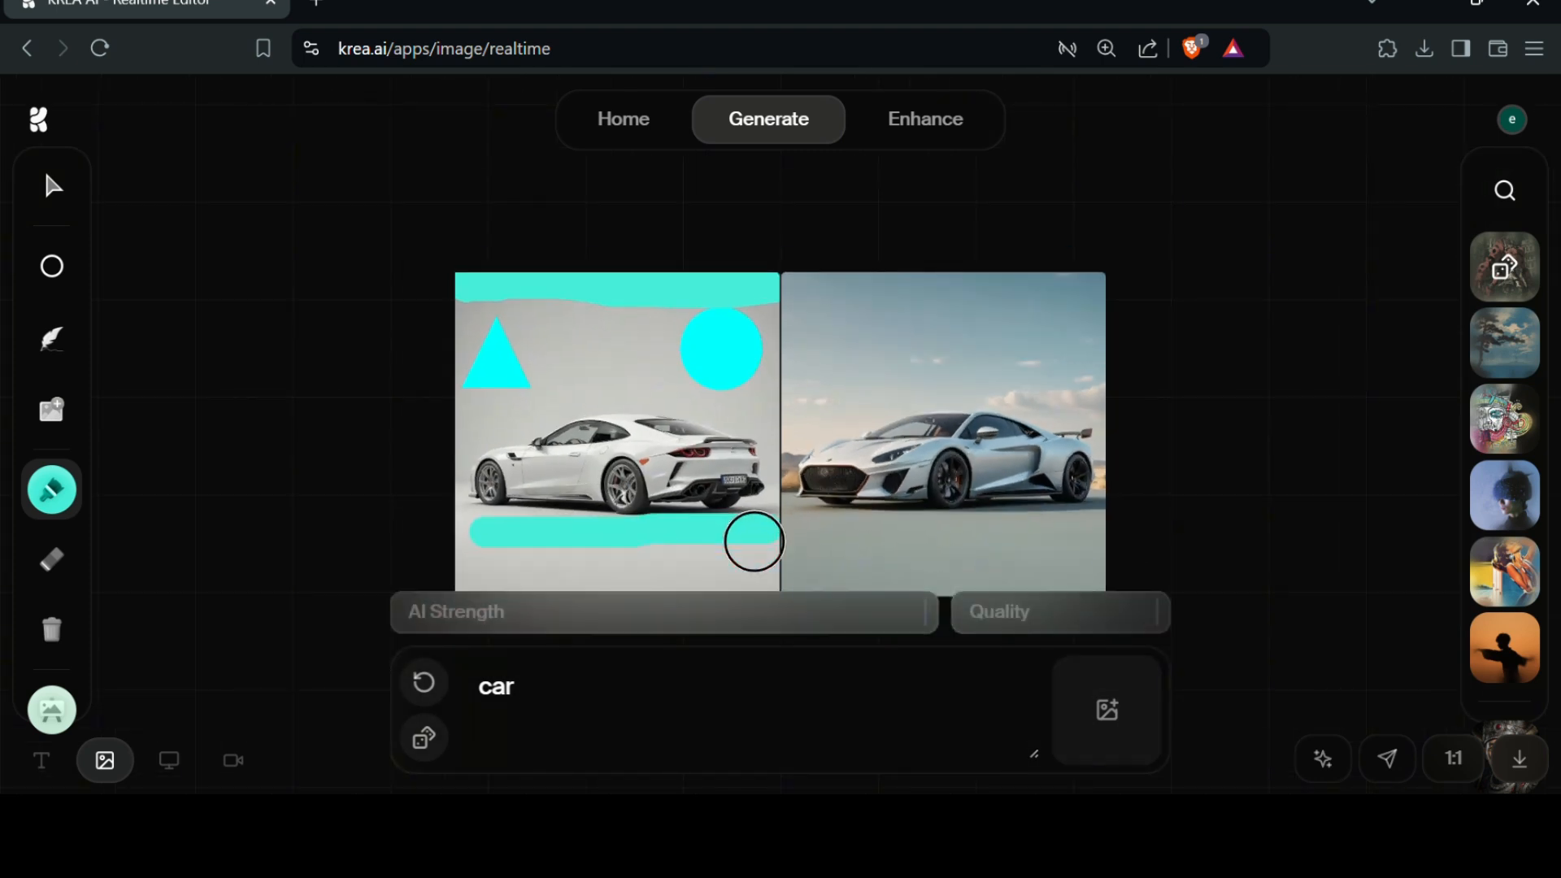
key(ctrl+z)
key(ctrl+z)
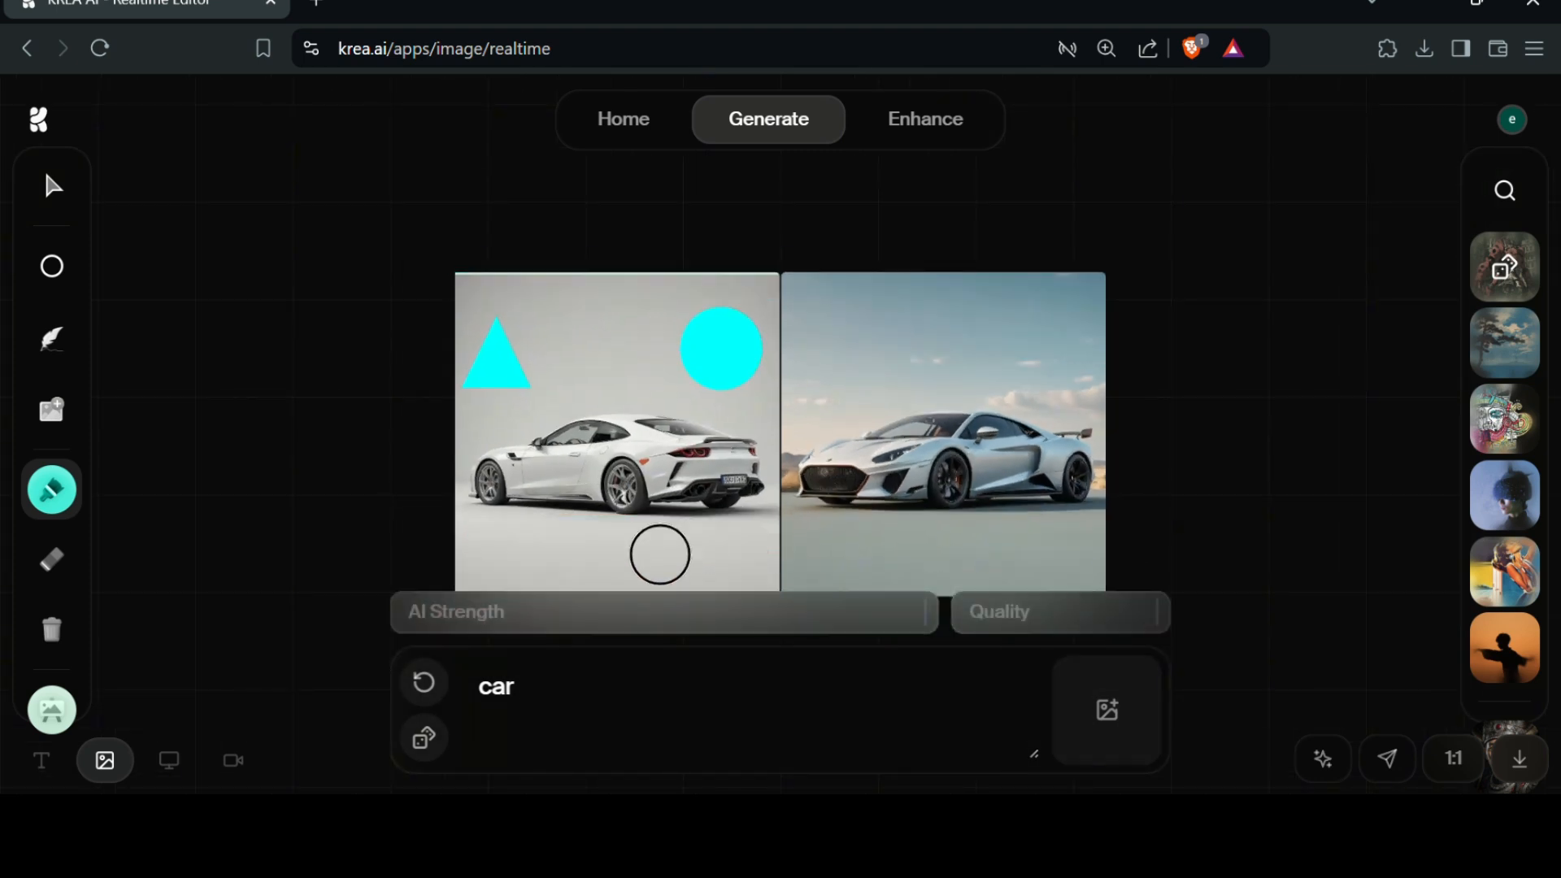
Step: Undo the cyan circle and the cyan triangle on the canvas
scroll(650, 483, up, 1)
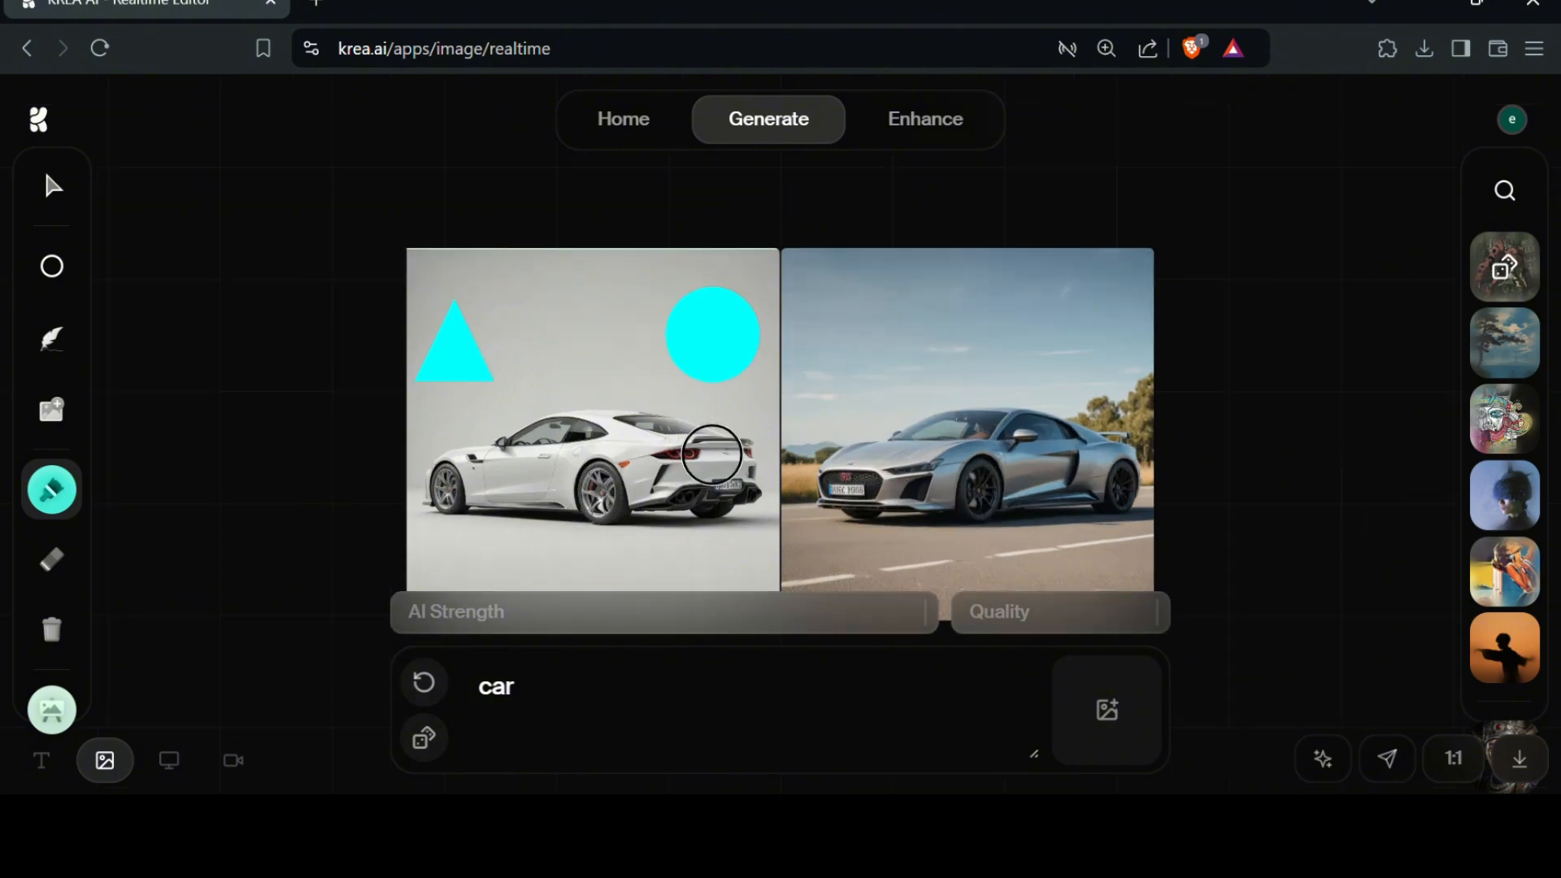
key(ctrl+z)
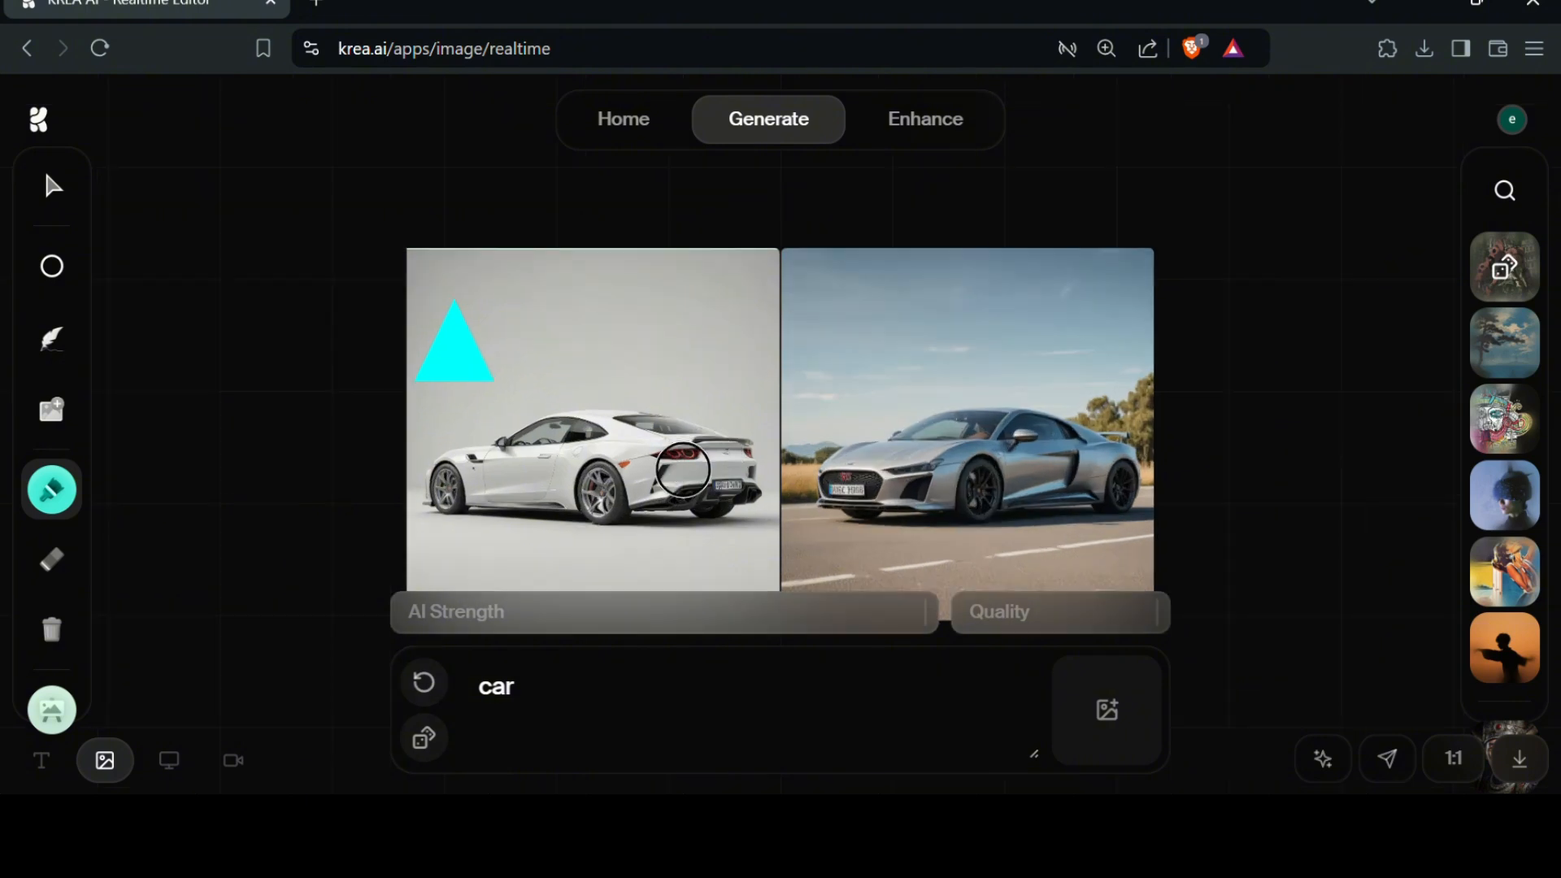
key(ctrl+z)
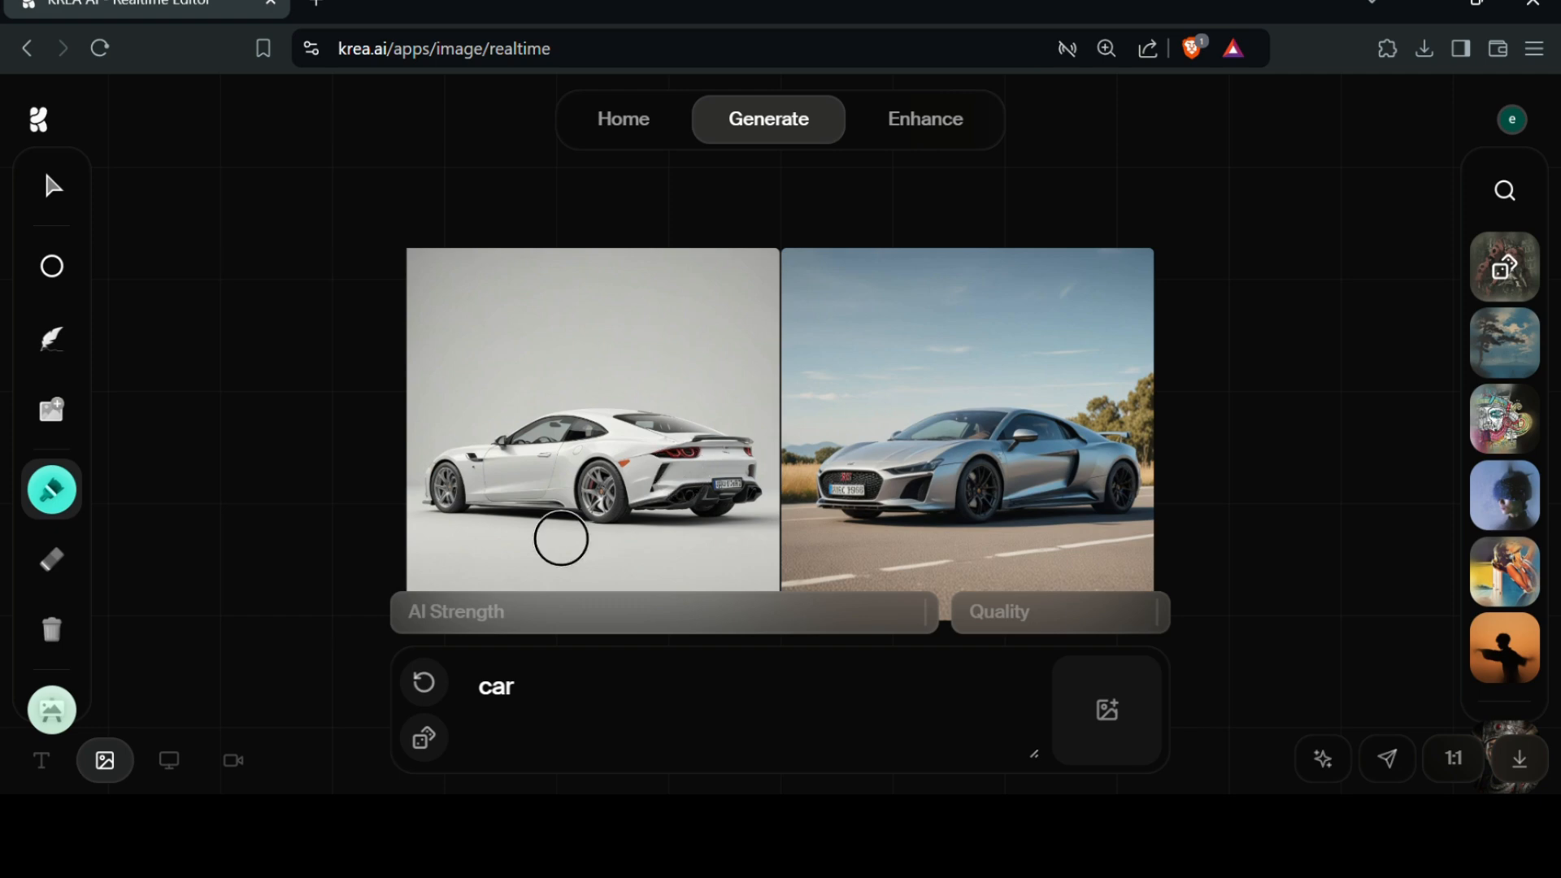
Step: Try the eraser across the body of the car on the canvas
click(53, 569)
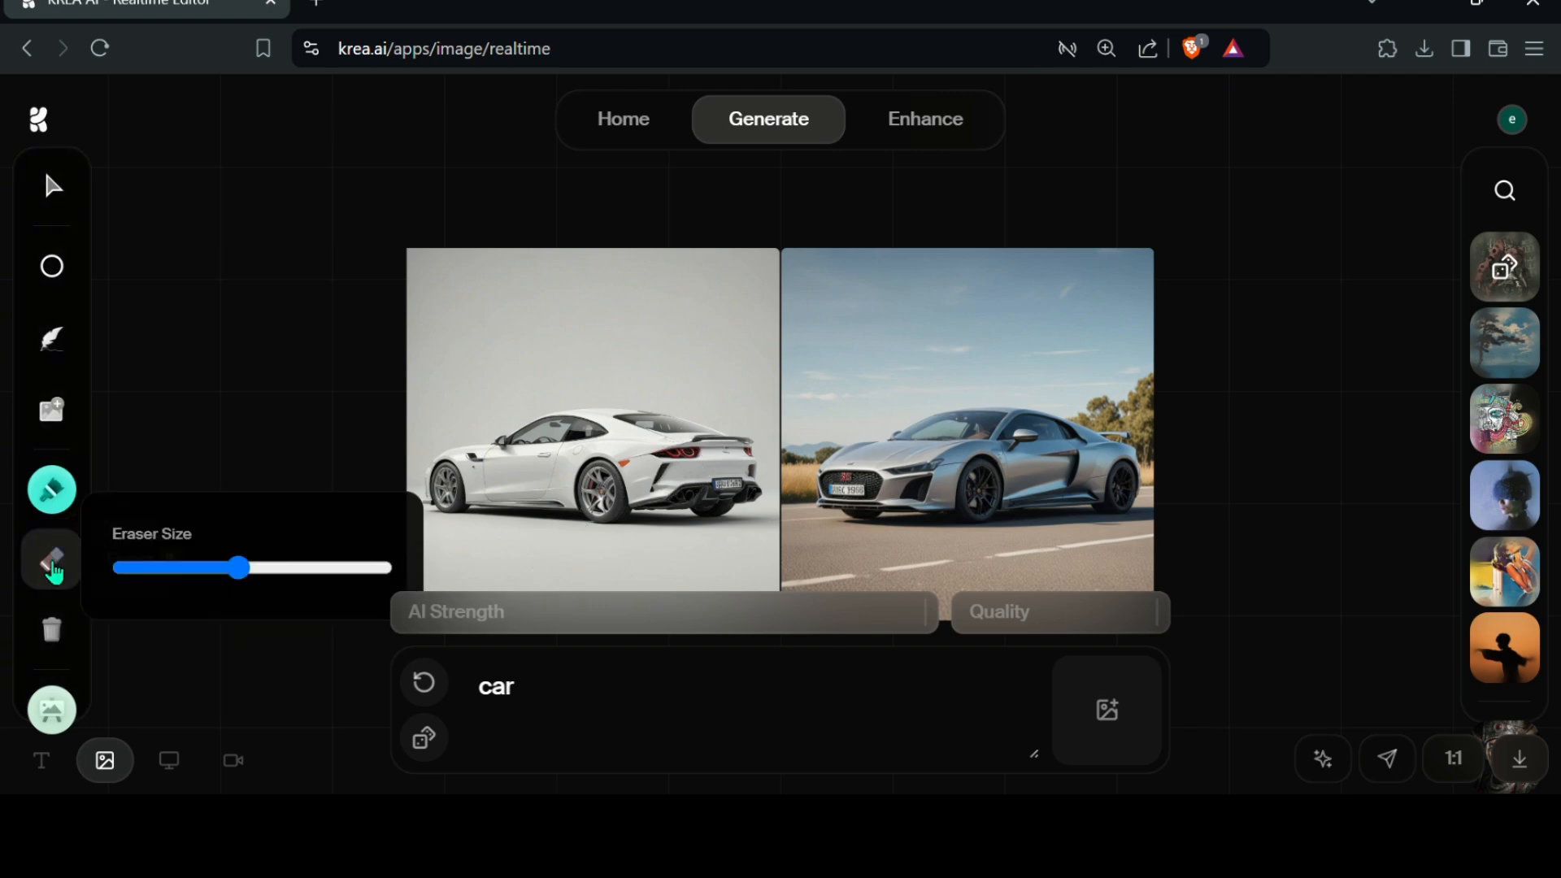
click(58, 337)
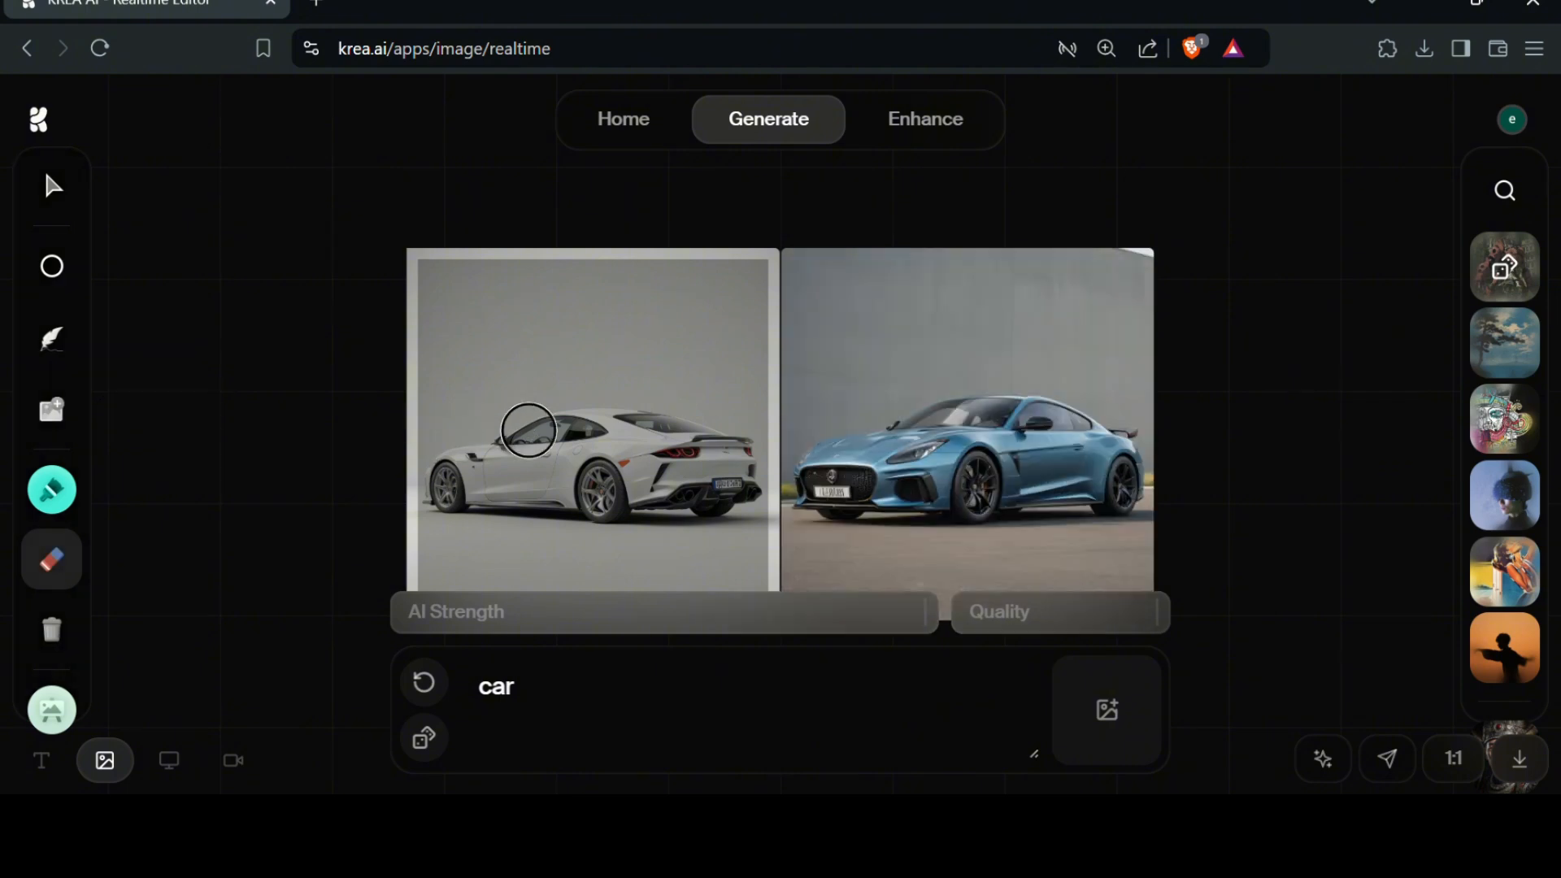
mouse_move(522, 425)
mouse_down()
mouse_move(599, 505)
mouse_move(573, 475)
mouse_move(544, 493)
mouse_move(609, 509)
mouse_move(471, 512)
mouse_move(690, 446)
mouse_move(628, 518)
mouse_move(637, 456)
mouse_move(561, 499)
mouse_move(714, 550)
mouse_move(673, 460)
mouse_move(620, 481)
mouse_move(685, 475)
mouse_up()
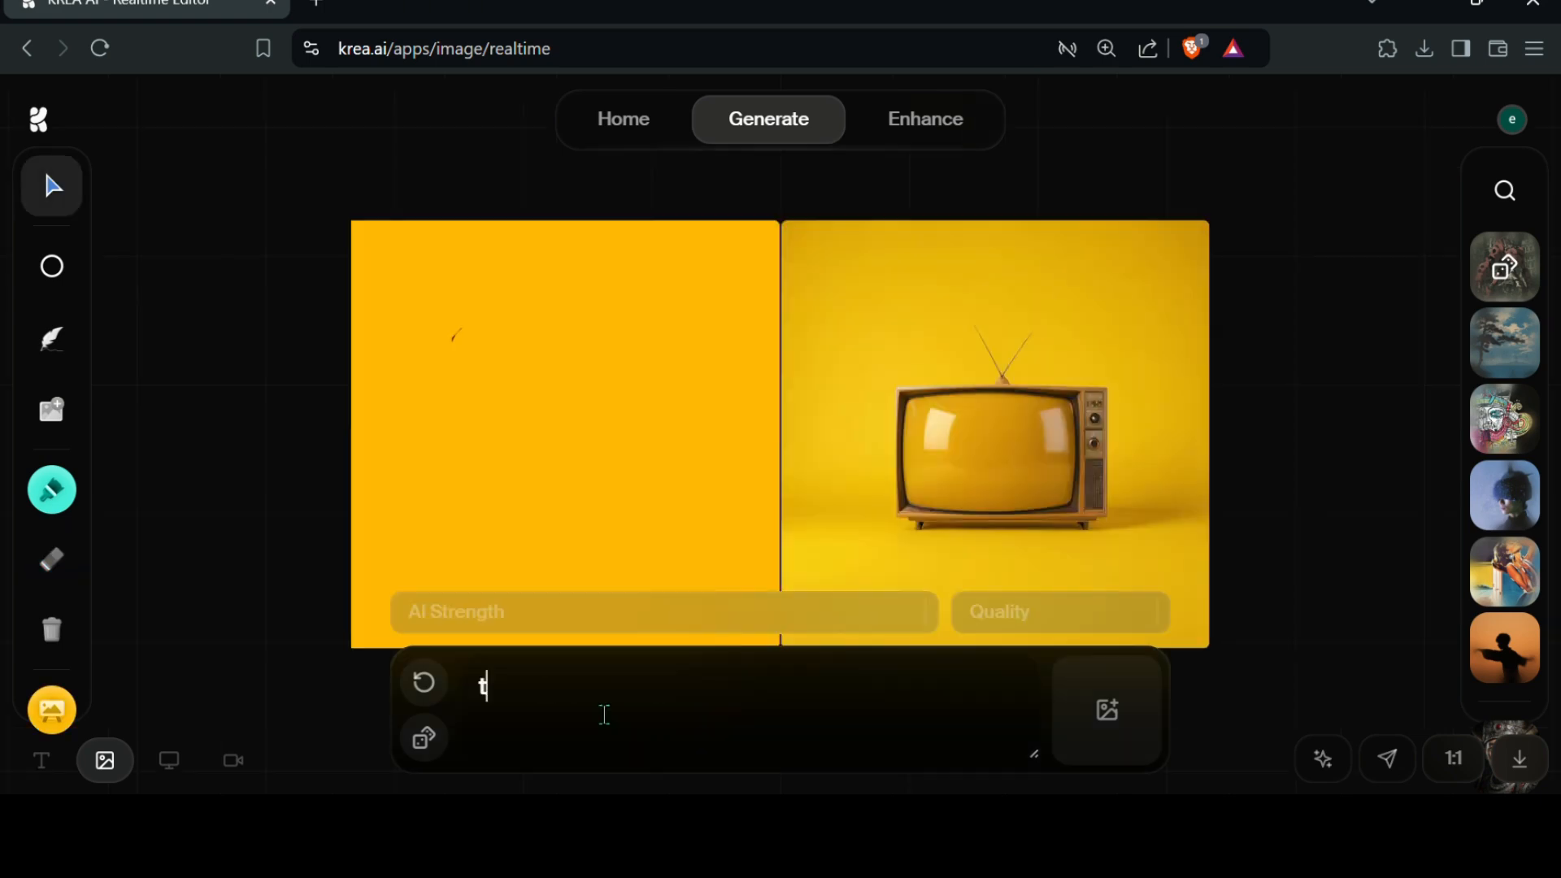
Step: Complete the prompt as "tv" and try green, pink and blue-violet as the canvas background colour
text(v)
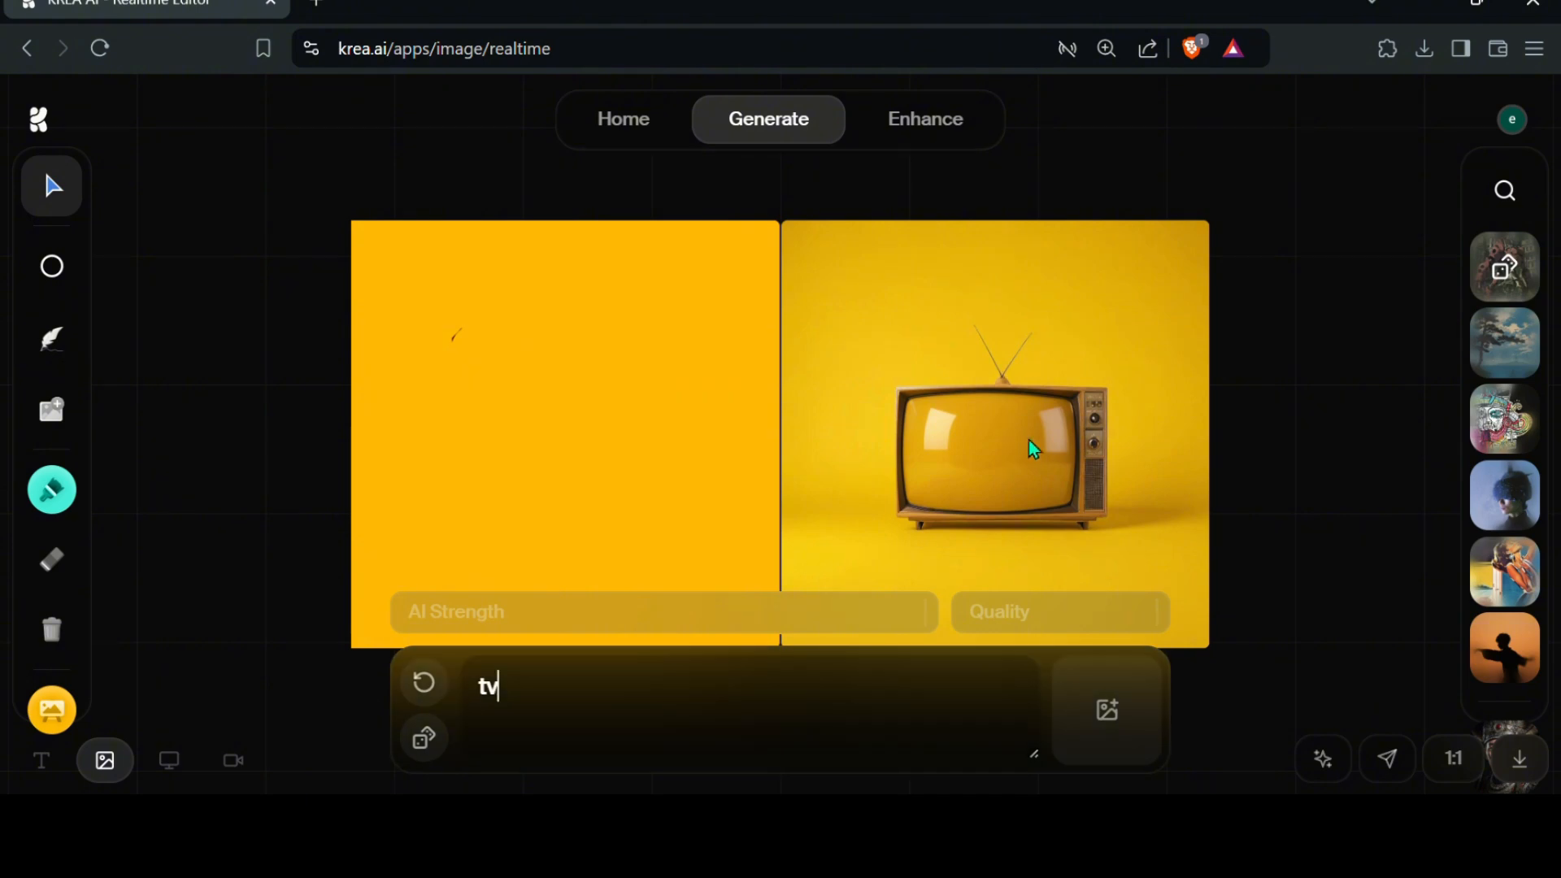
click(52, 710)
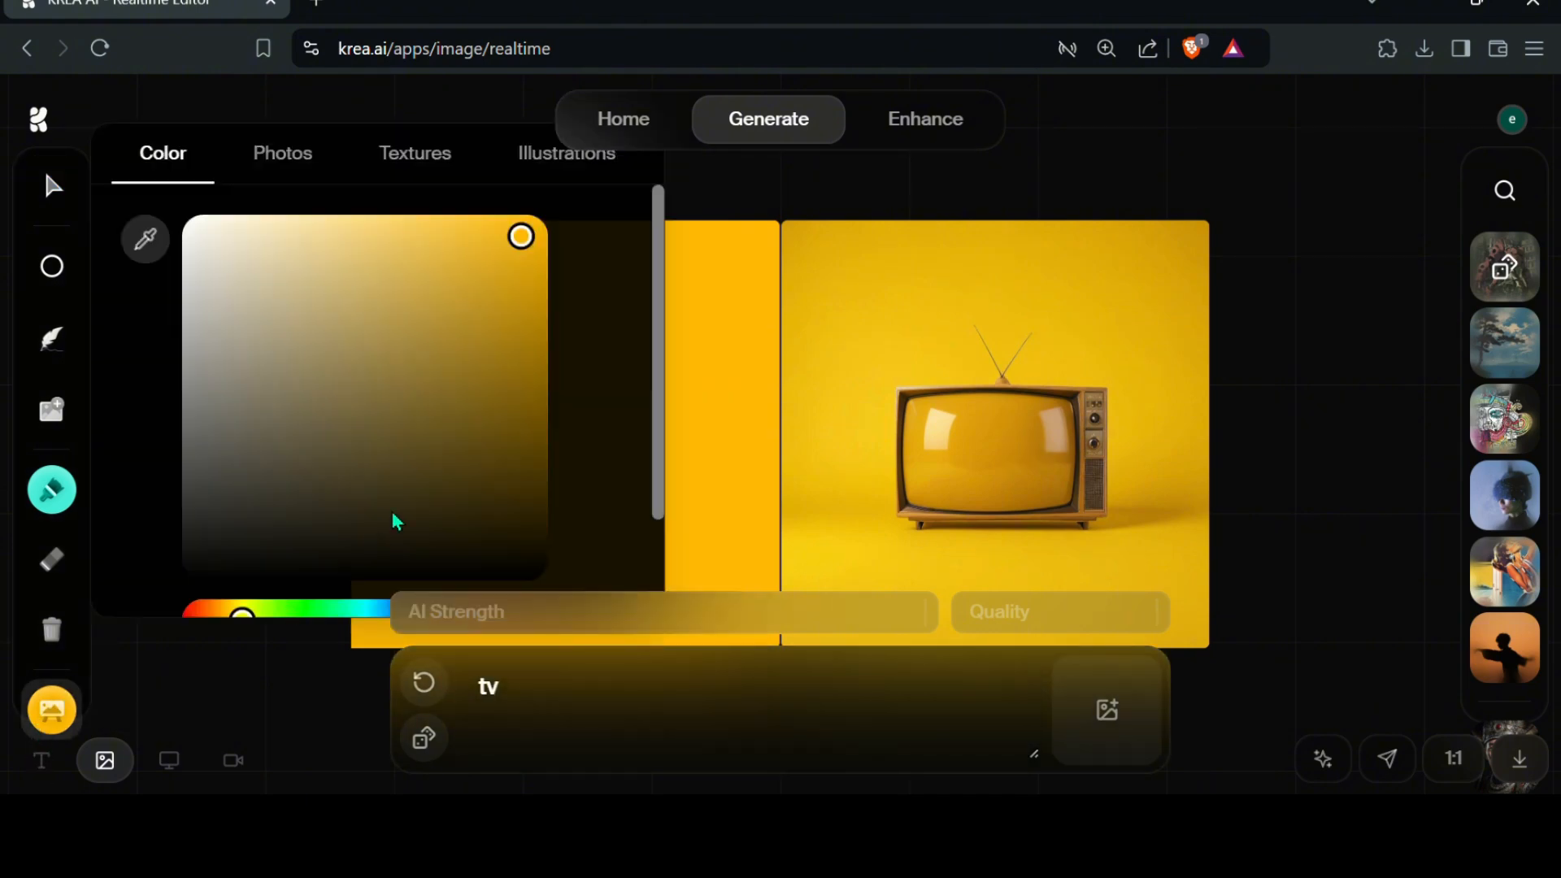
click(307, 625)
key(ctrl+minus)
key(ctrl+minus)
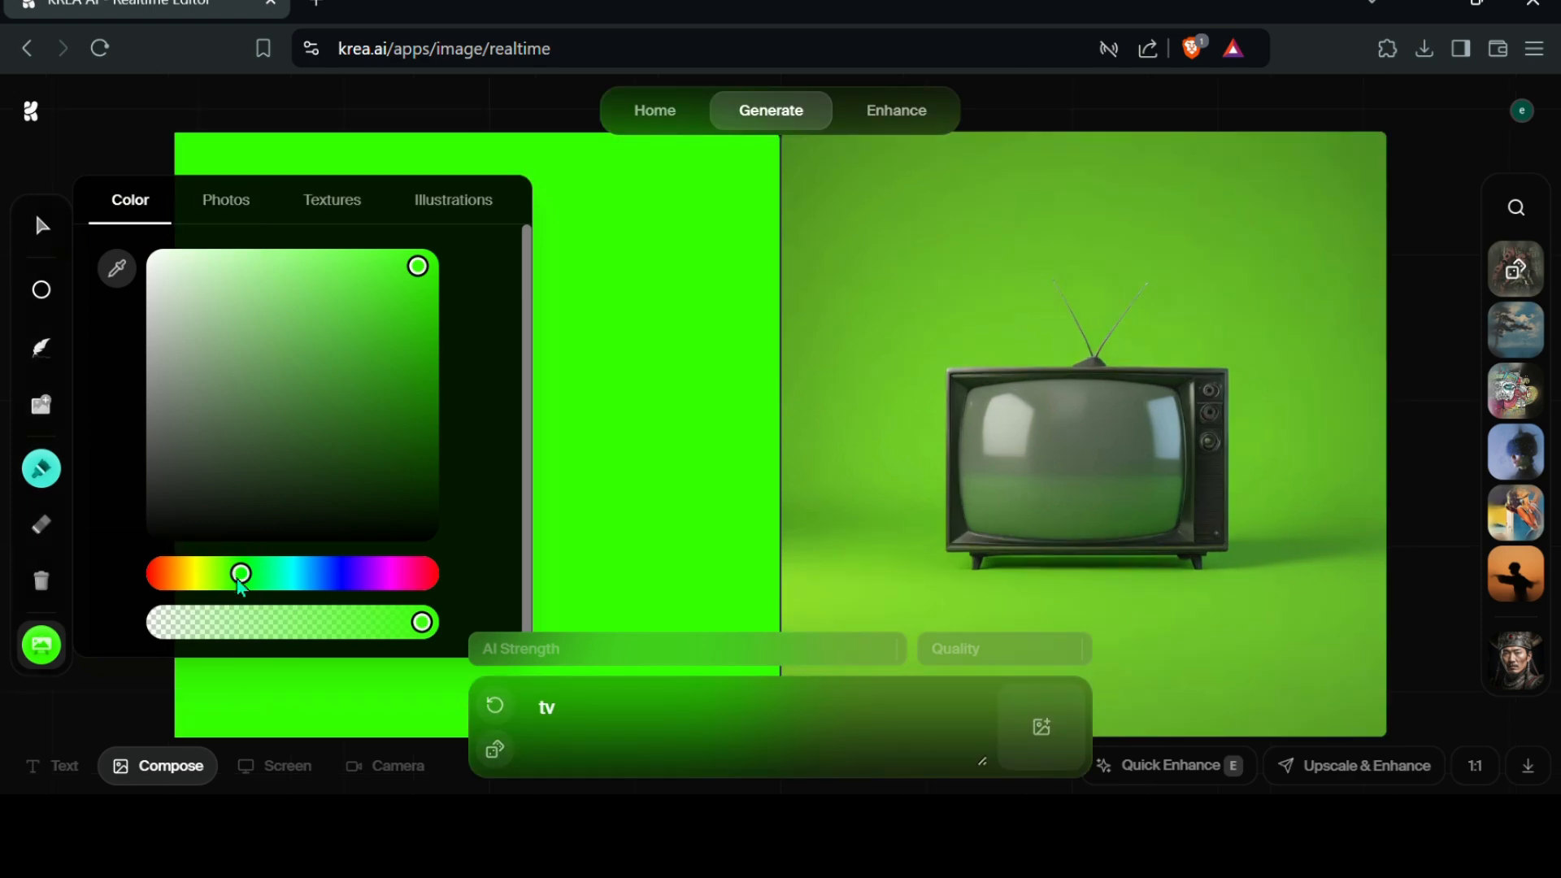
drag(293, 576, 393, 575)
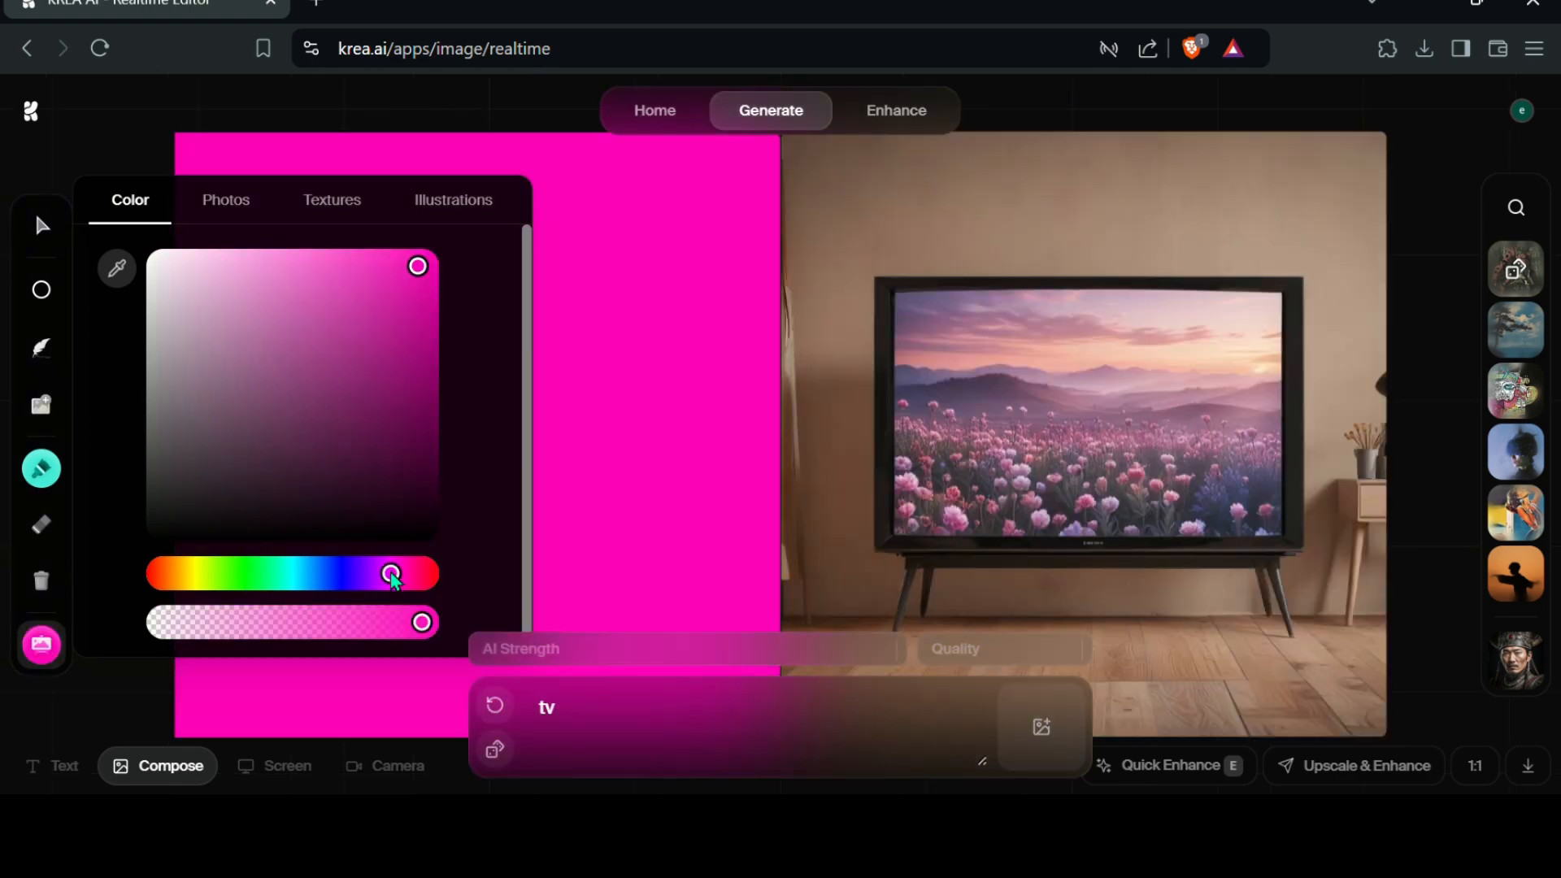
click(349, 579)
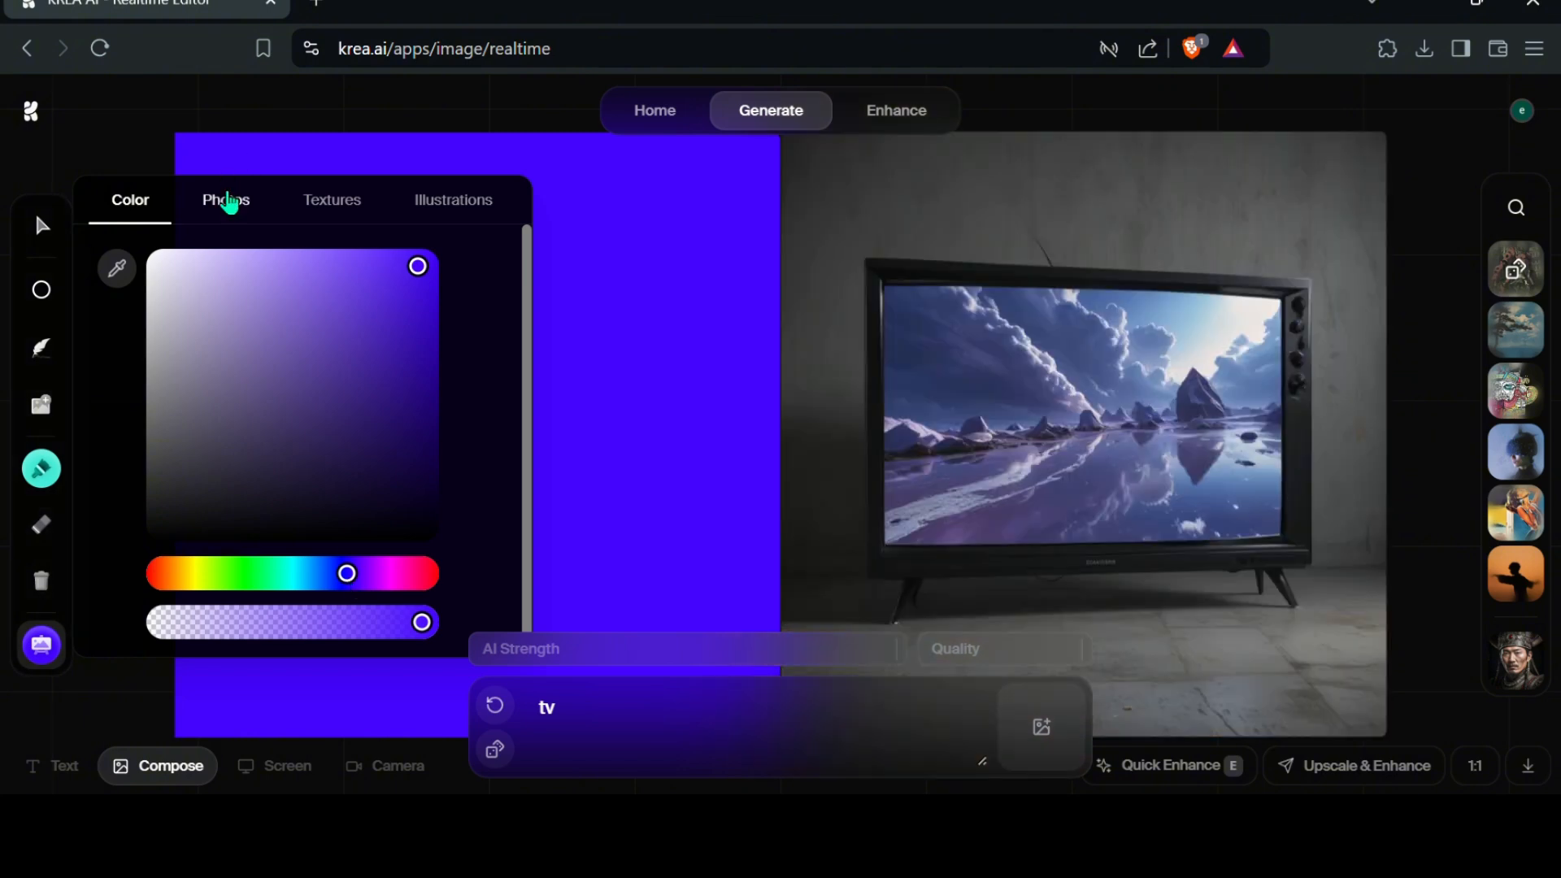
Step: Set the canvas background to the sunset sky picture from the Nature photos
click(230, 204)
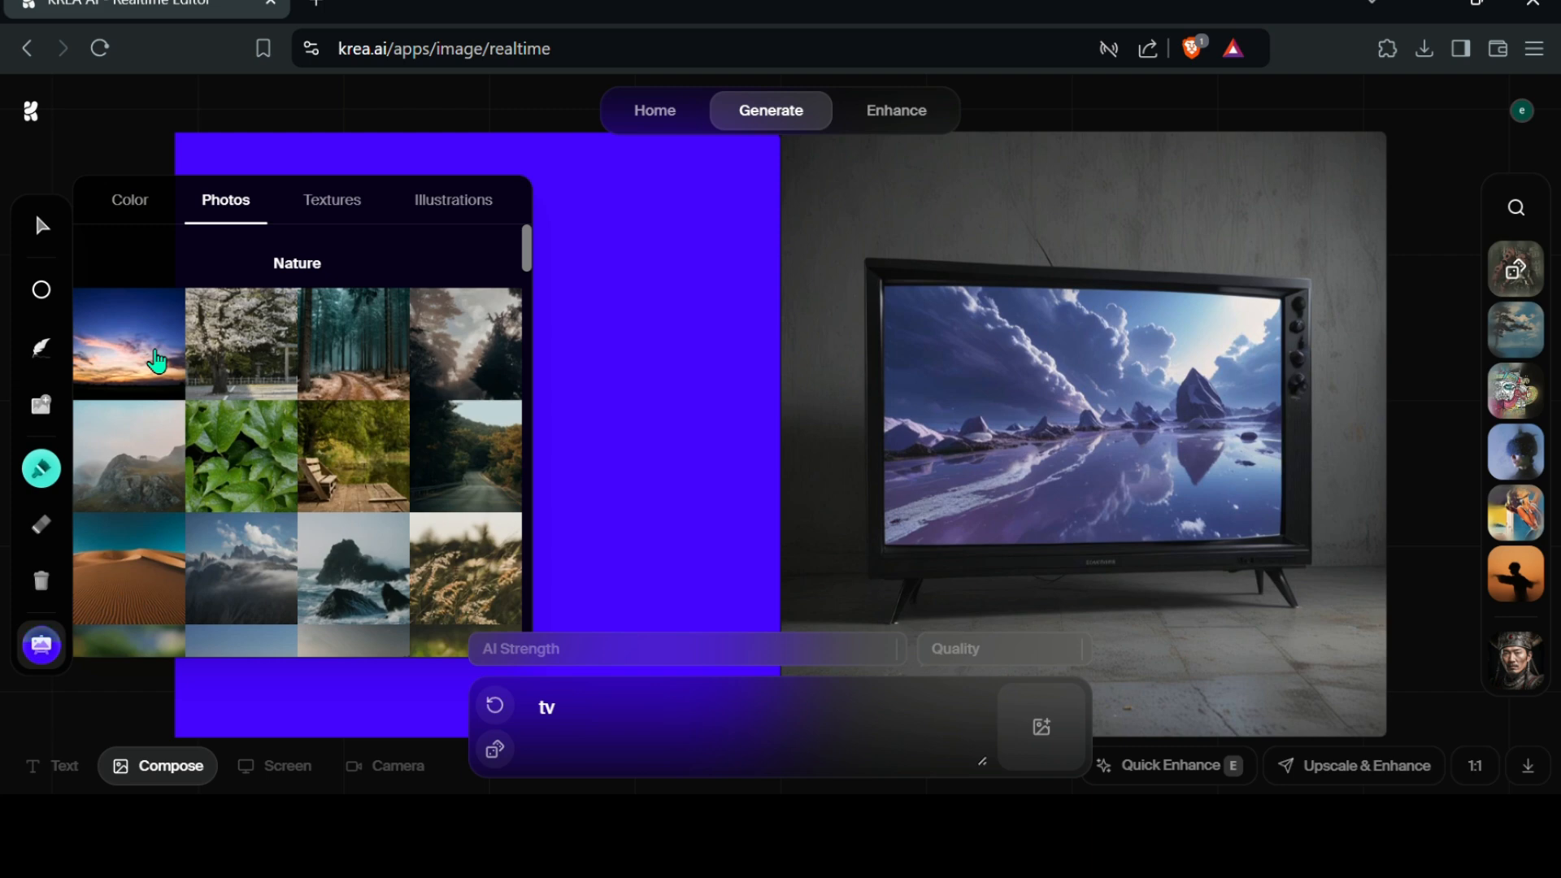
click(157, 361)
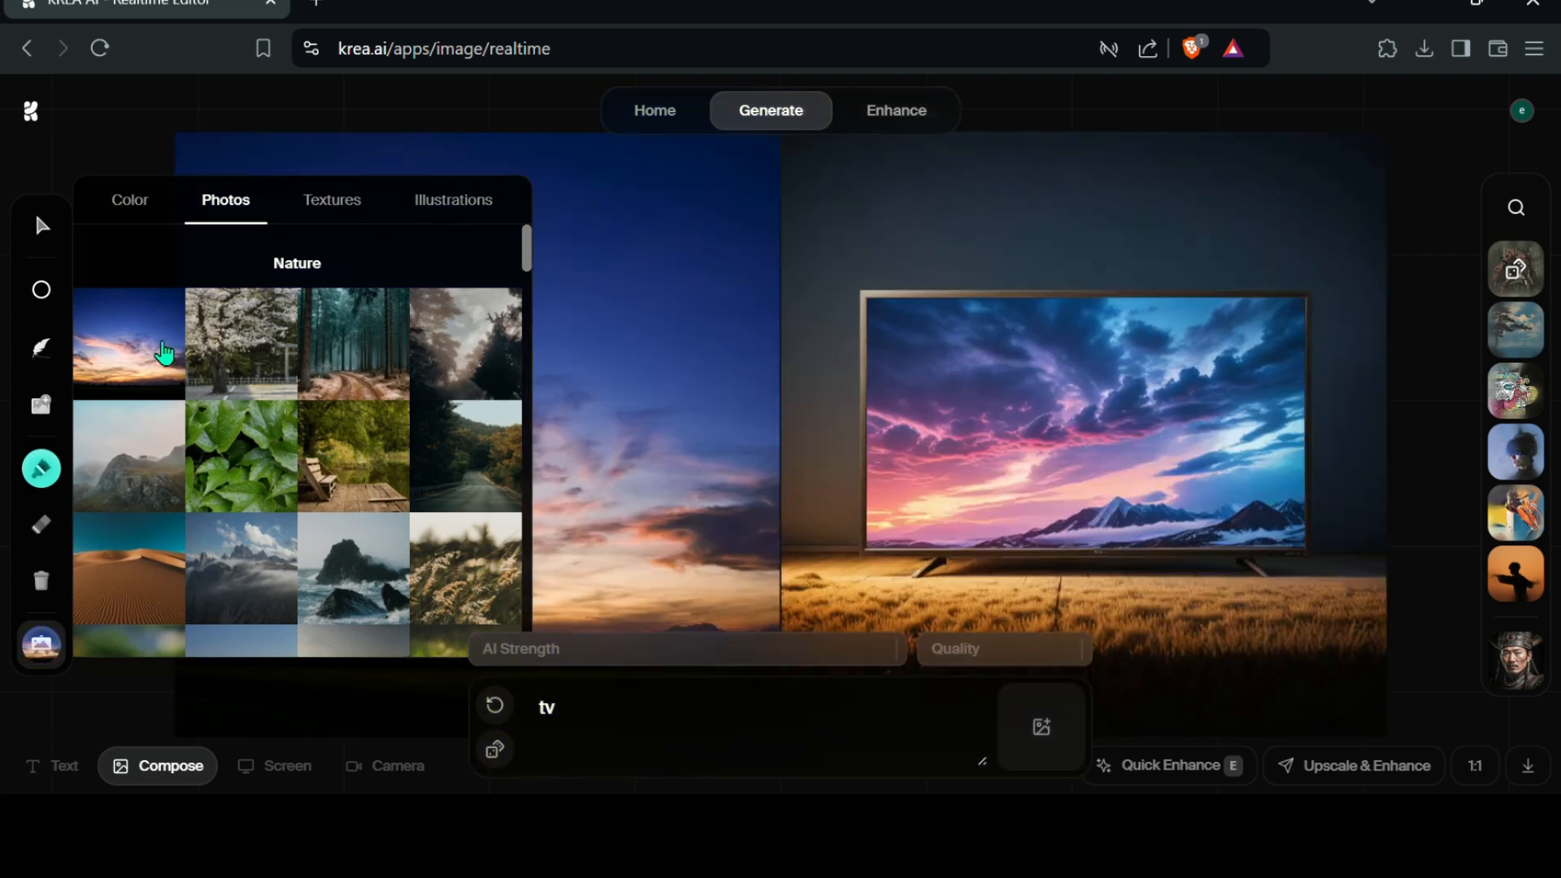
Step: Try the green blurred-foliage Abstract texture as canvas background, and set it to the moonlit desert illustration
click(358, 205)
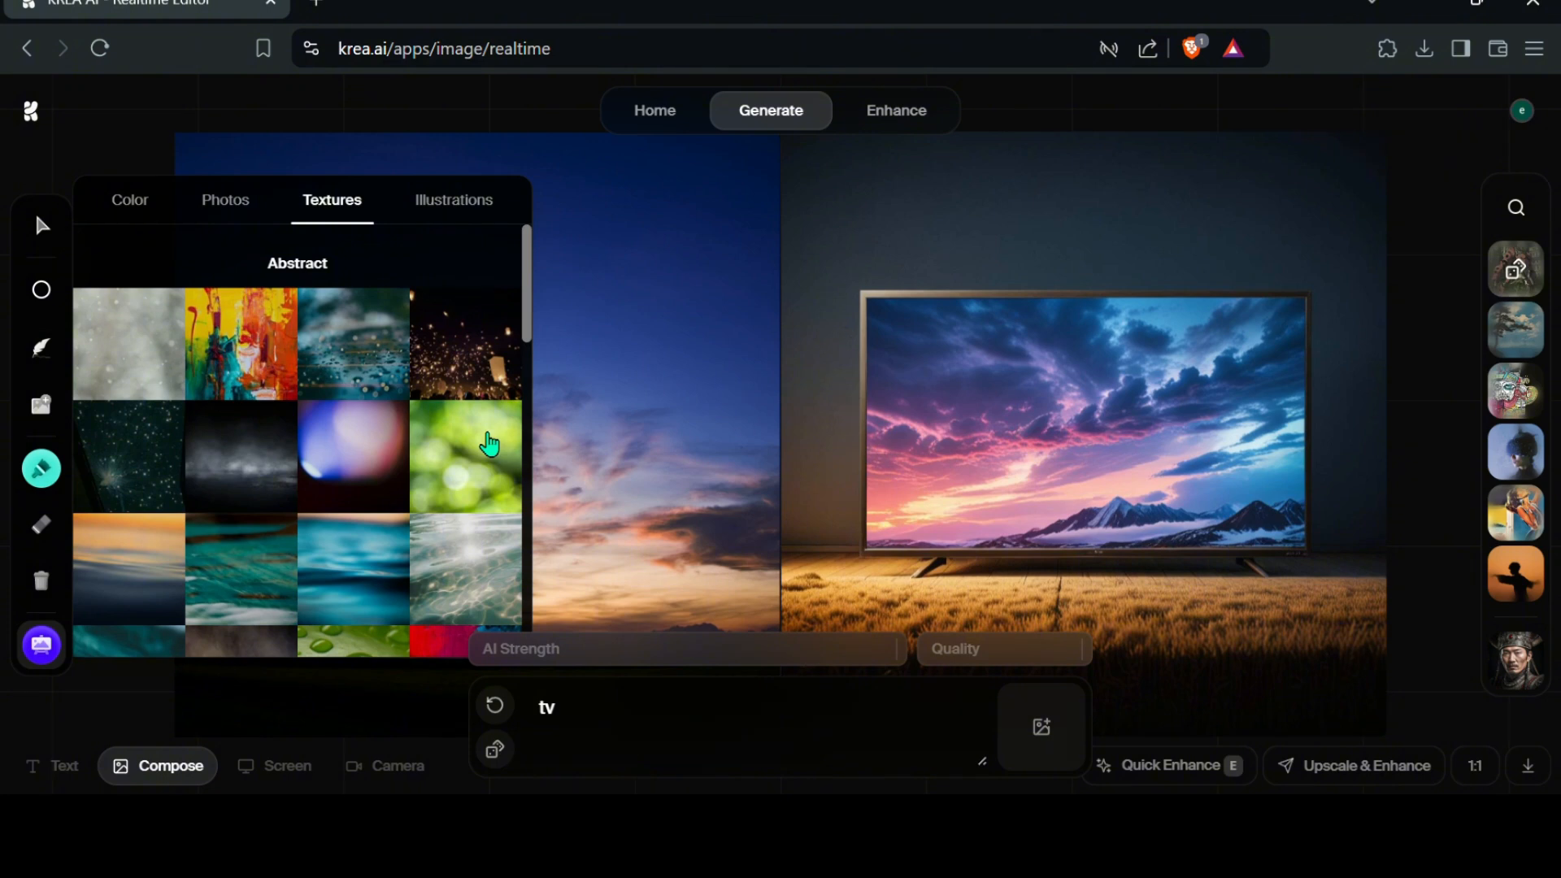
click(489, 443)
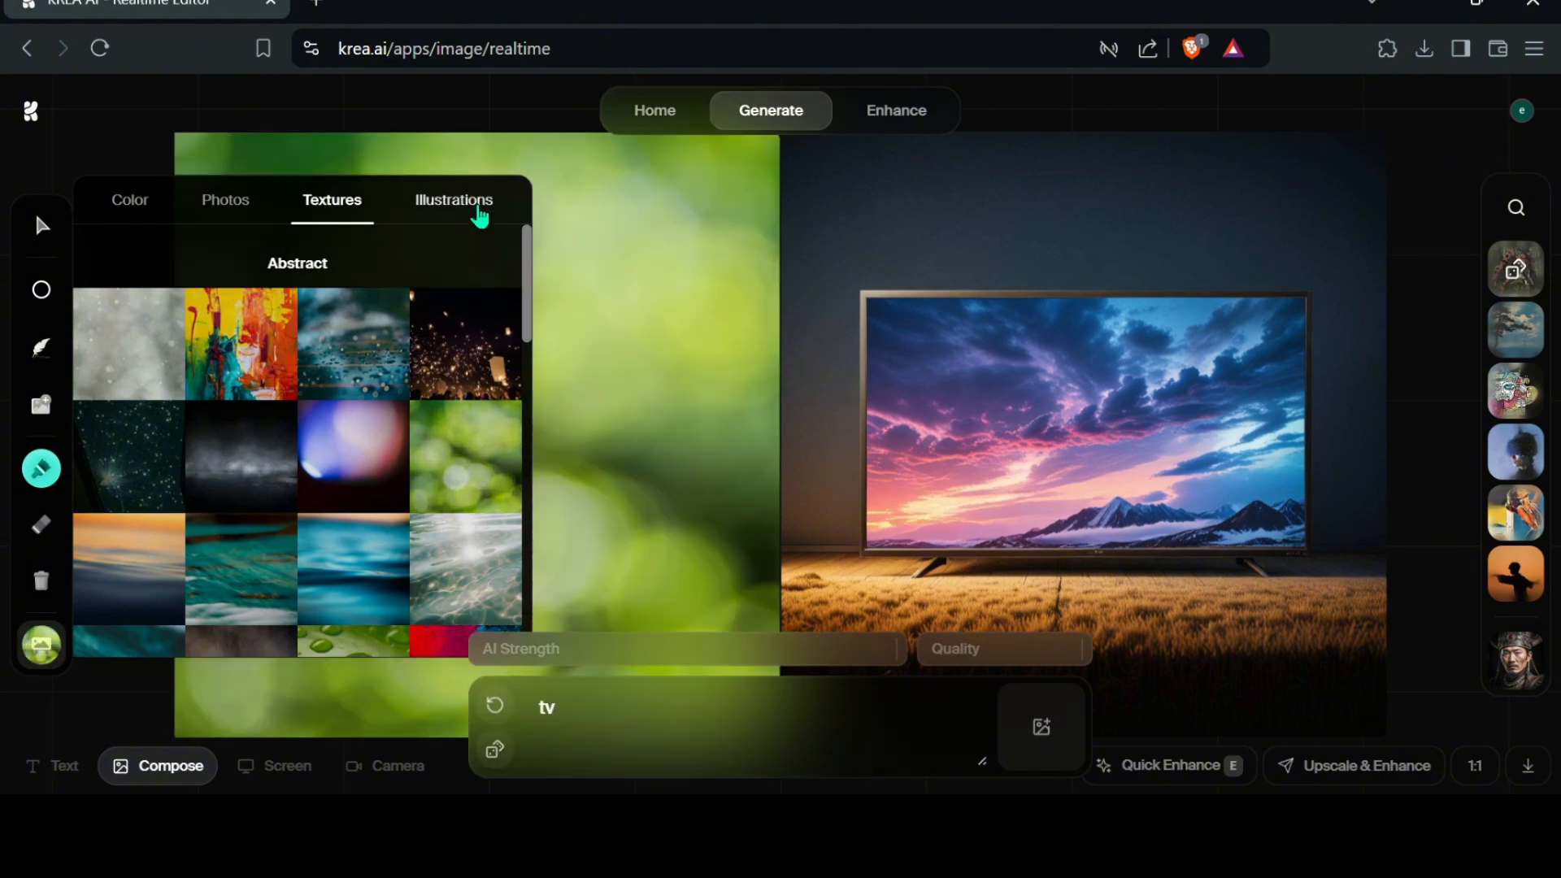
click(475, 210)
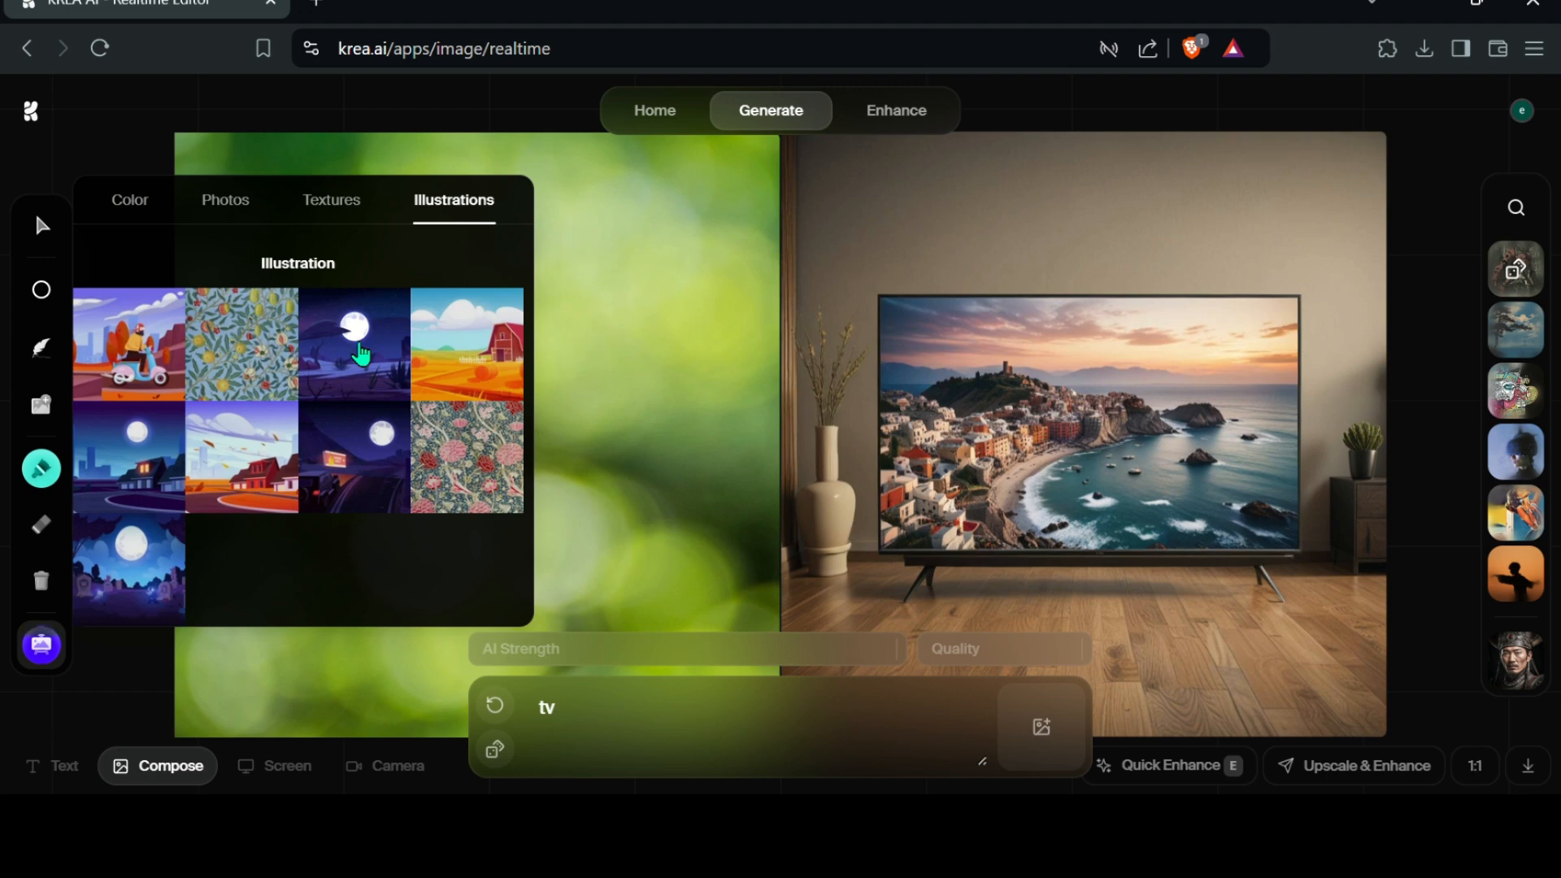
click(361, 355)
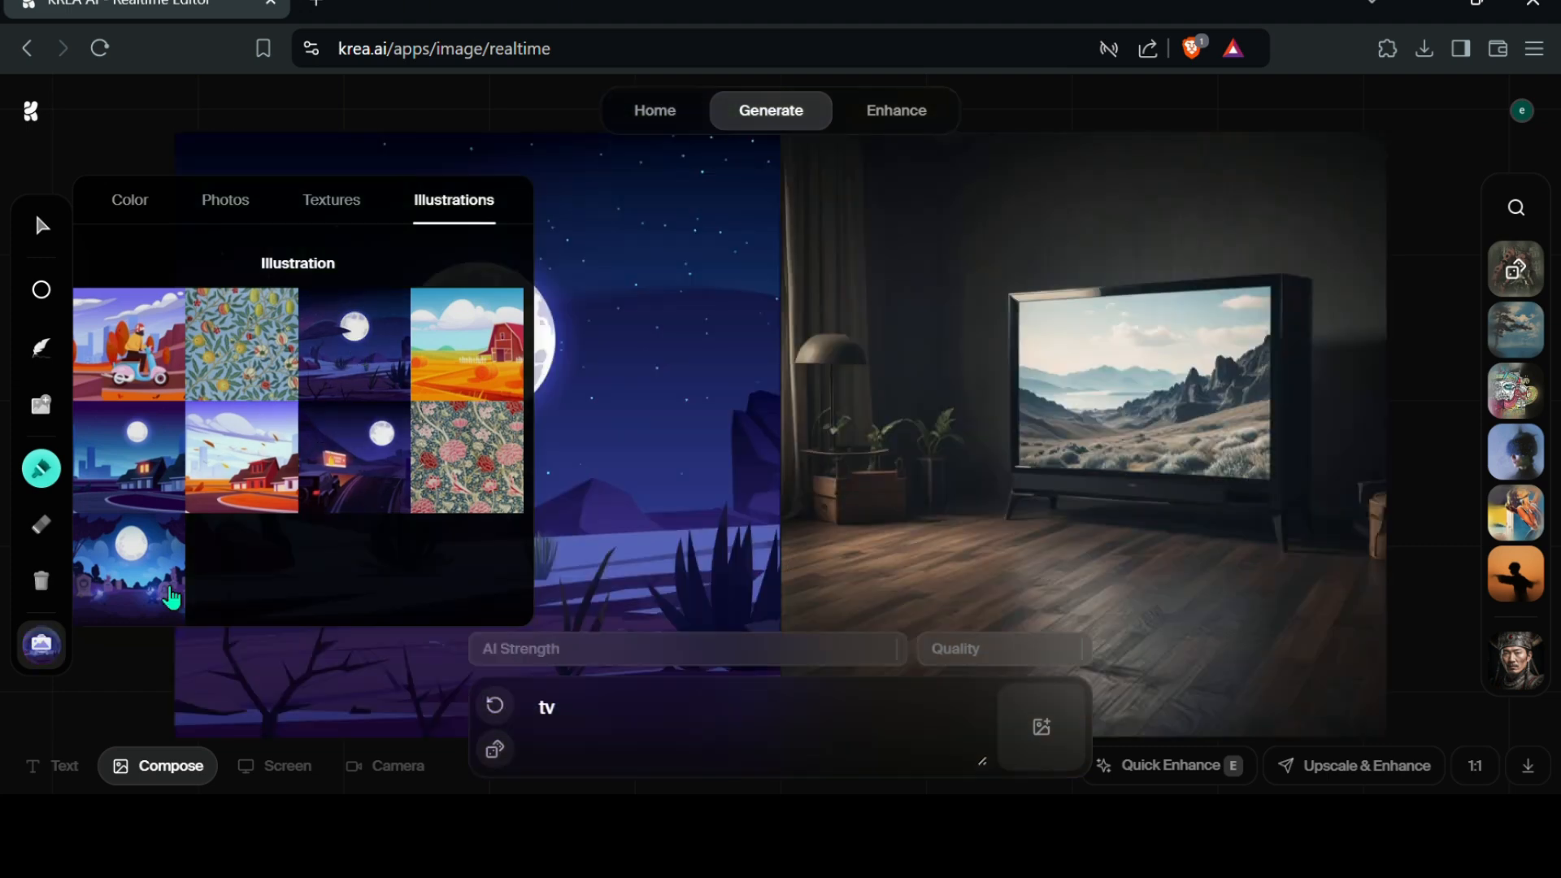
click(119, 674)
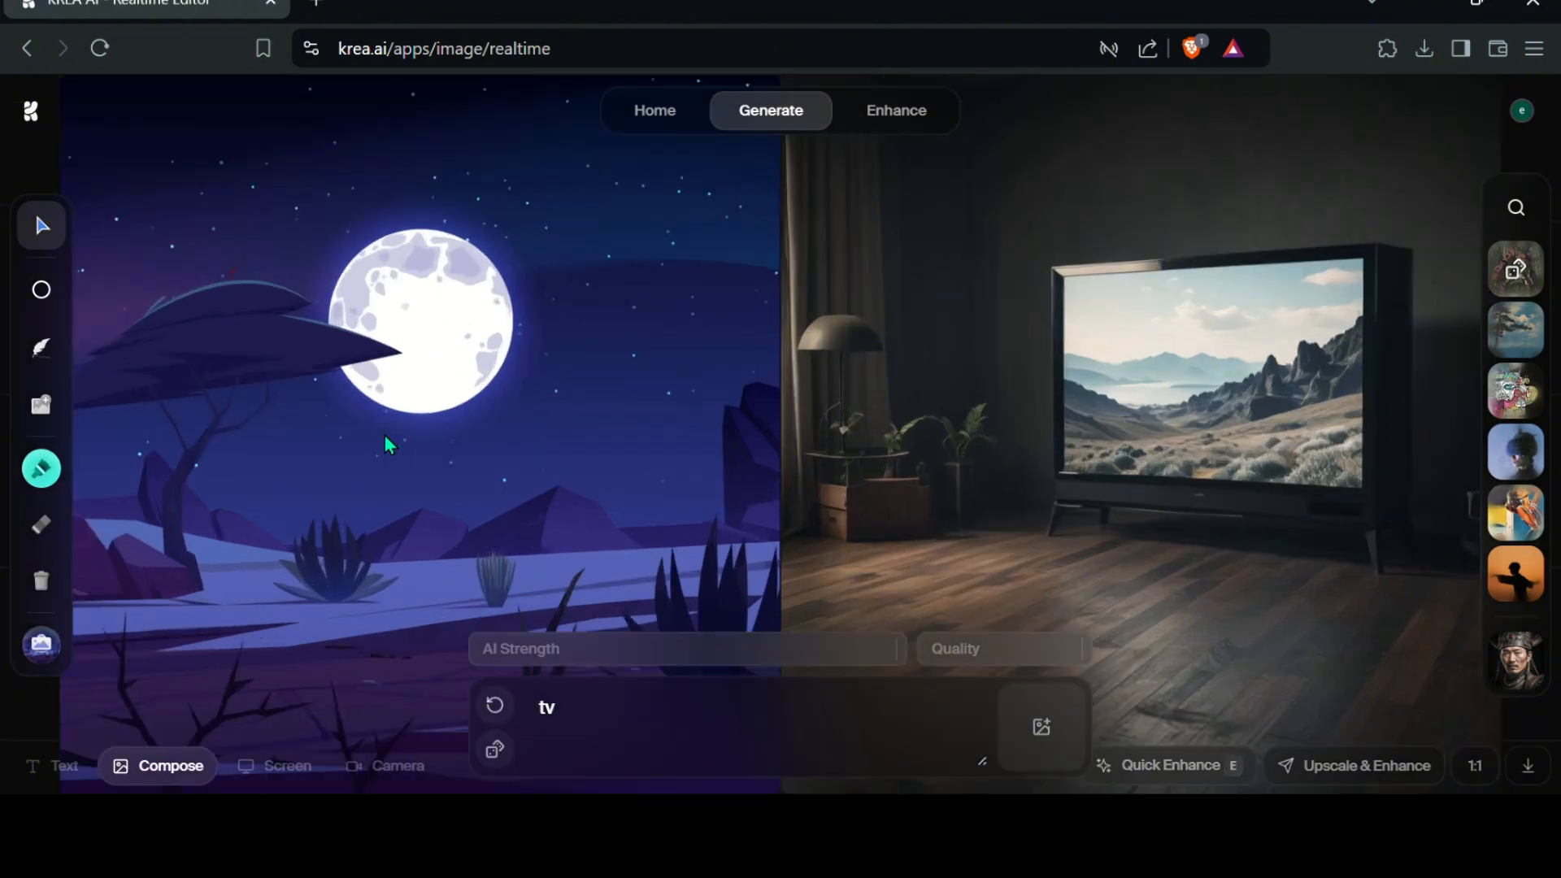
Step: Paint a straight turquoise brush stroke across the full width of the canvas near its lower edge
click(42, 289)
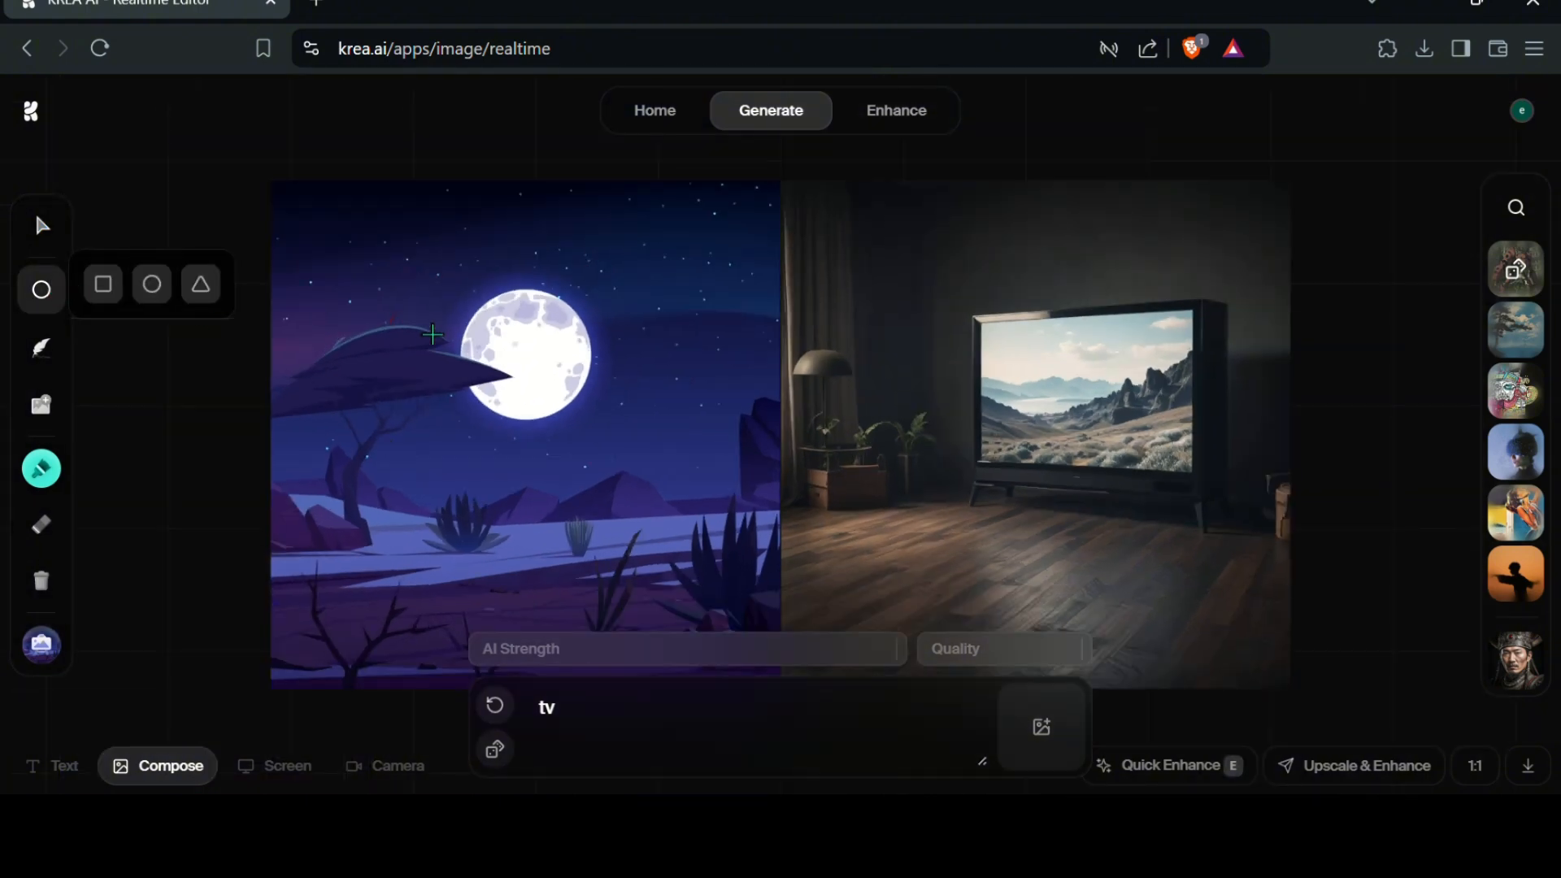
click(160, 286)
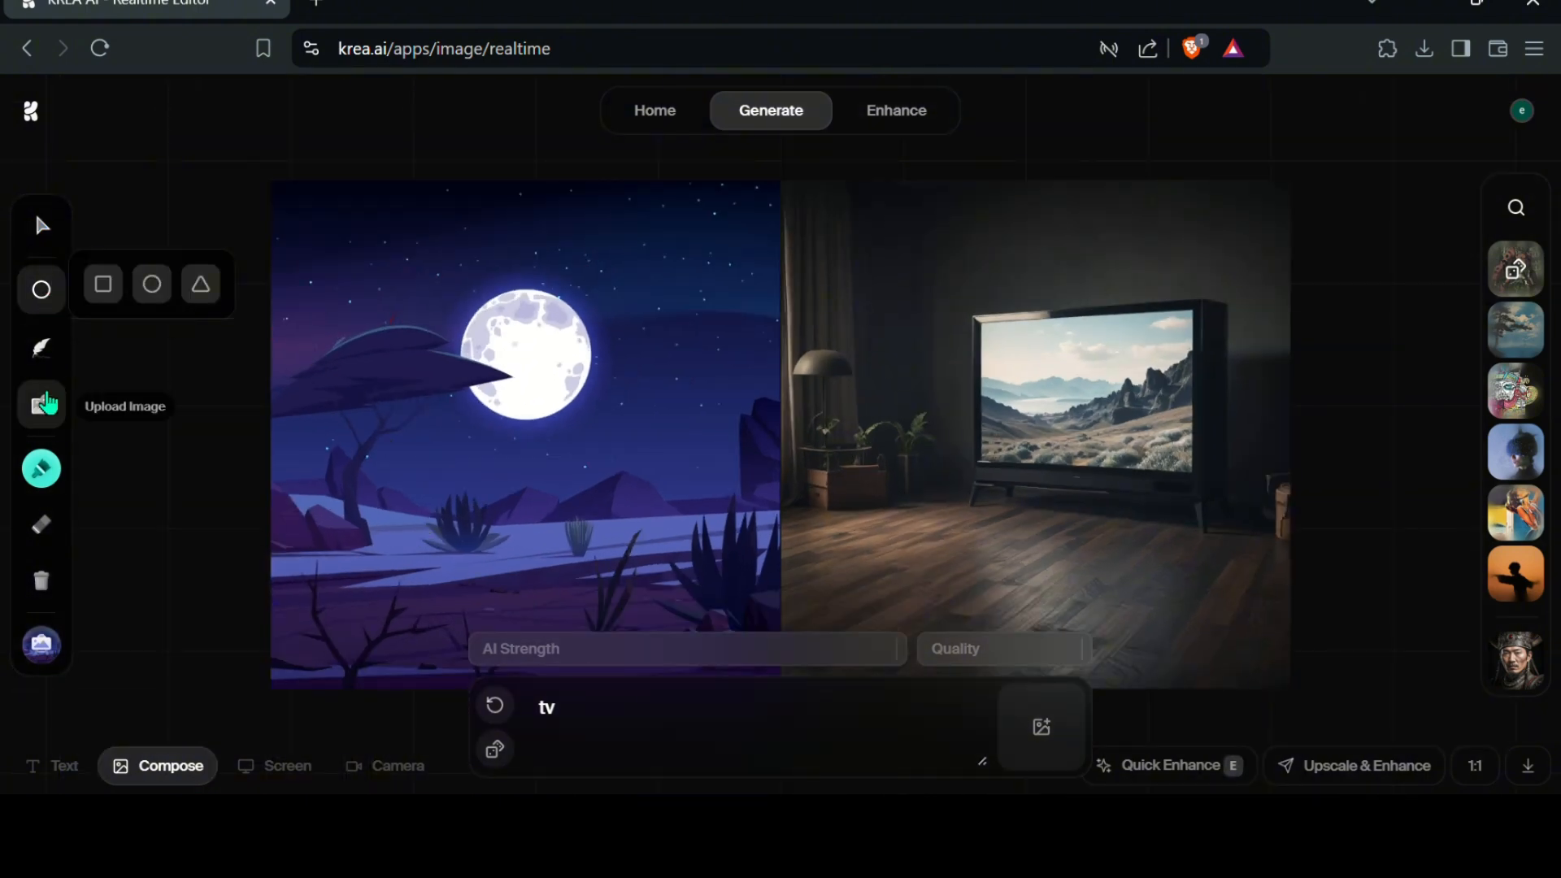
click(42, 470)
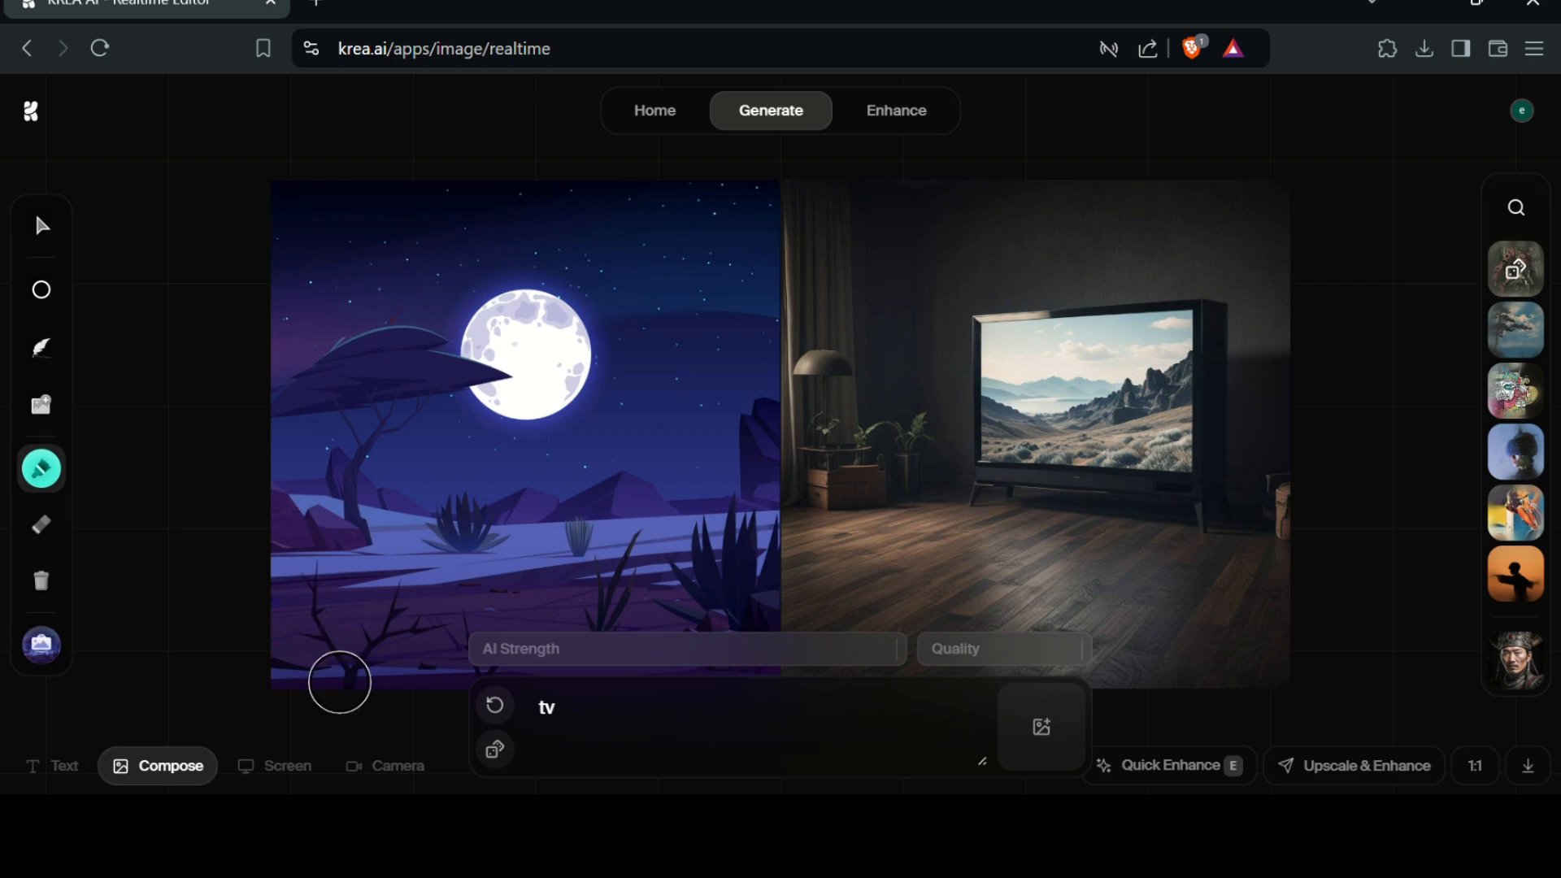
drag(313, 654, 776, 650)
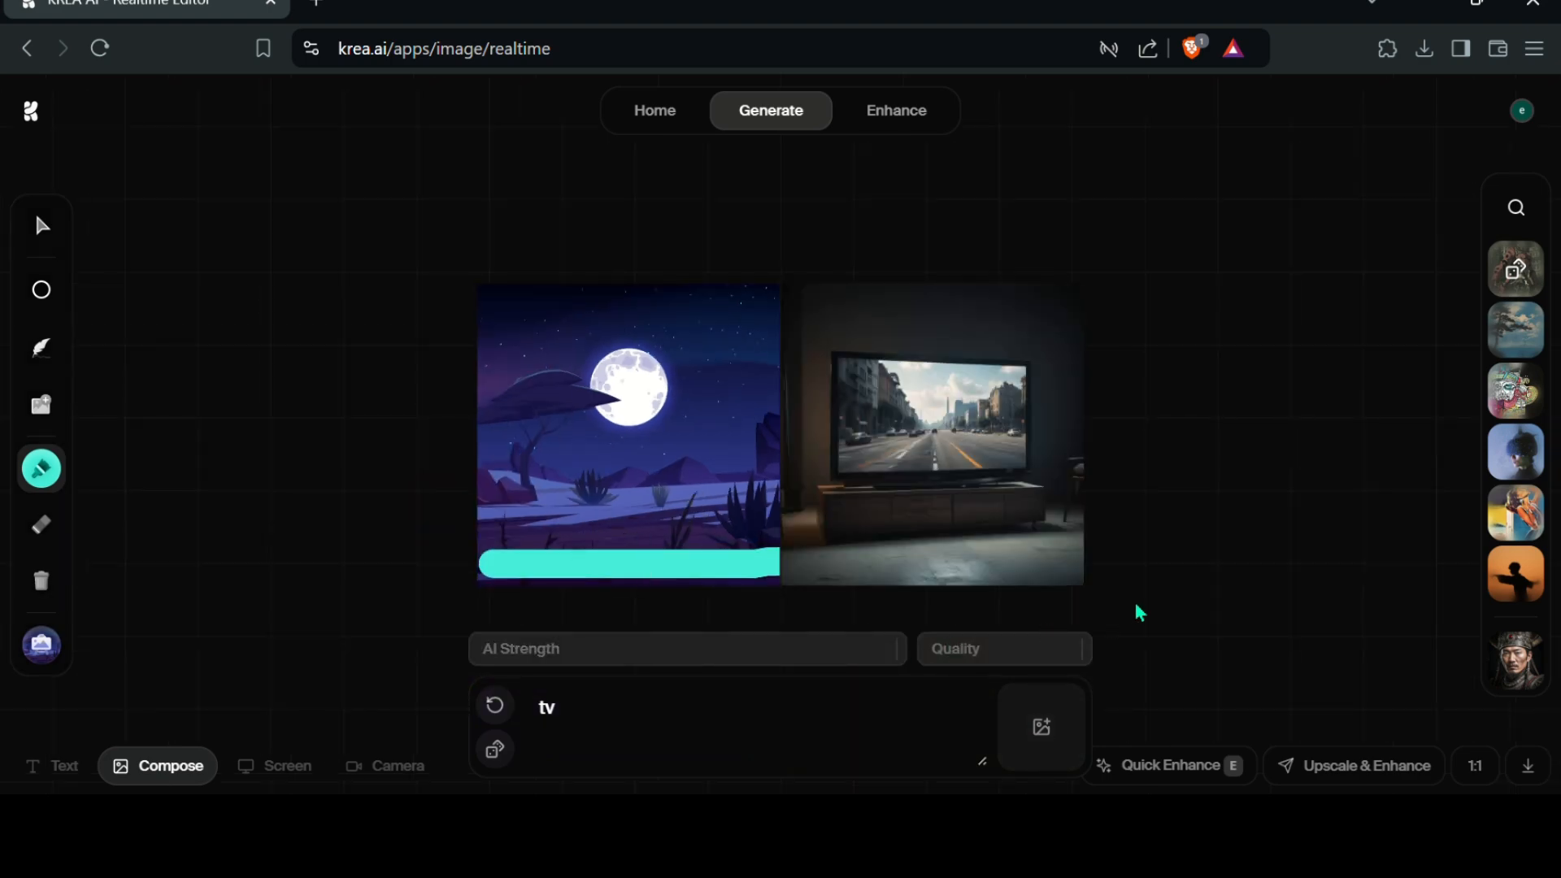
scroll(1026, 584, up, 3)
scroll(1026, 583, down, 1)
scroll(1026, 584, up, 2)
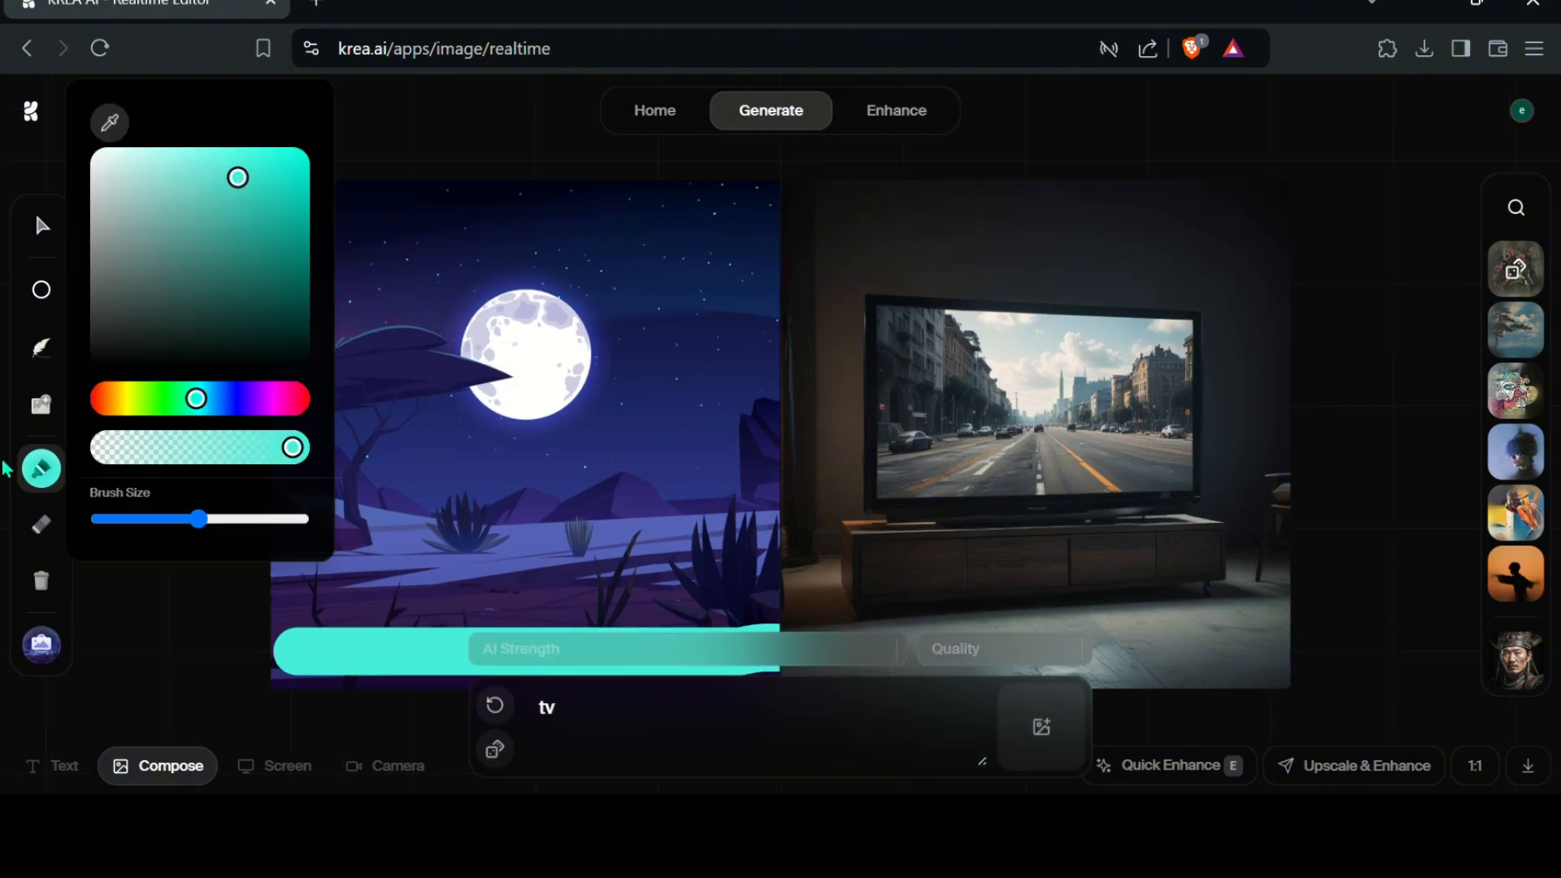
Step: Erase the middle section of the turquoise brush stroke on the canvas
click(40, 525)
scroll(366, 631, down, 2)
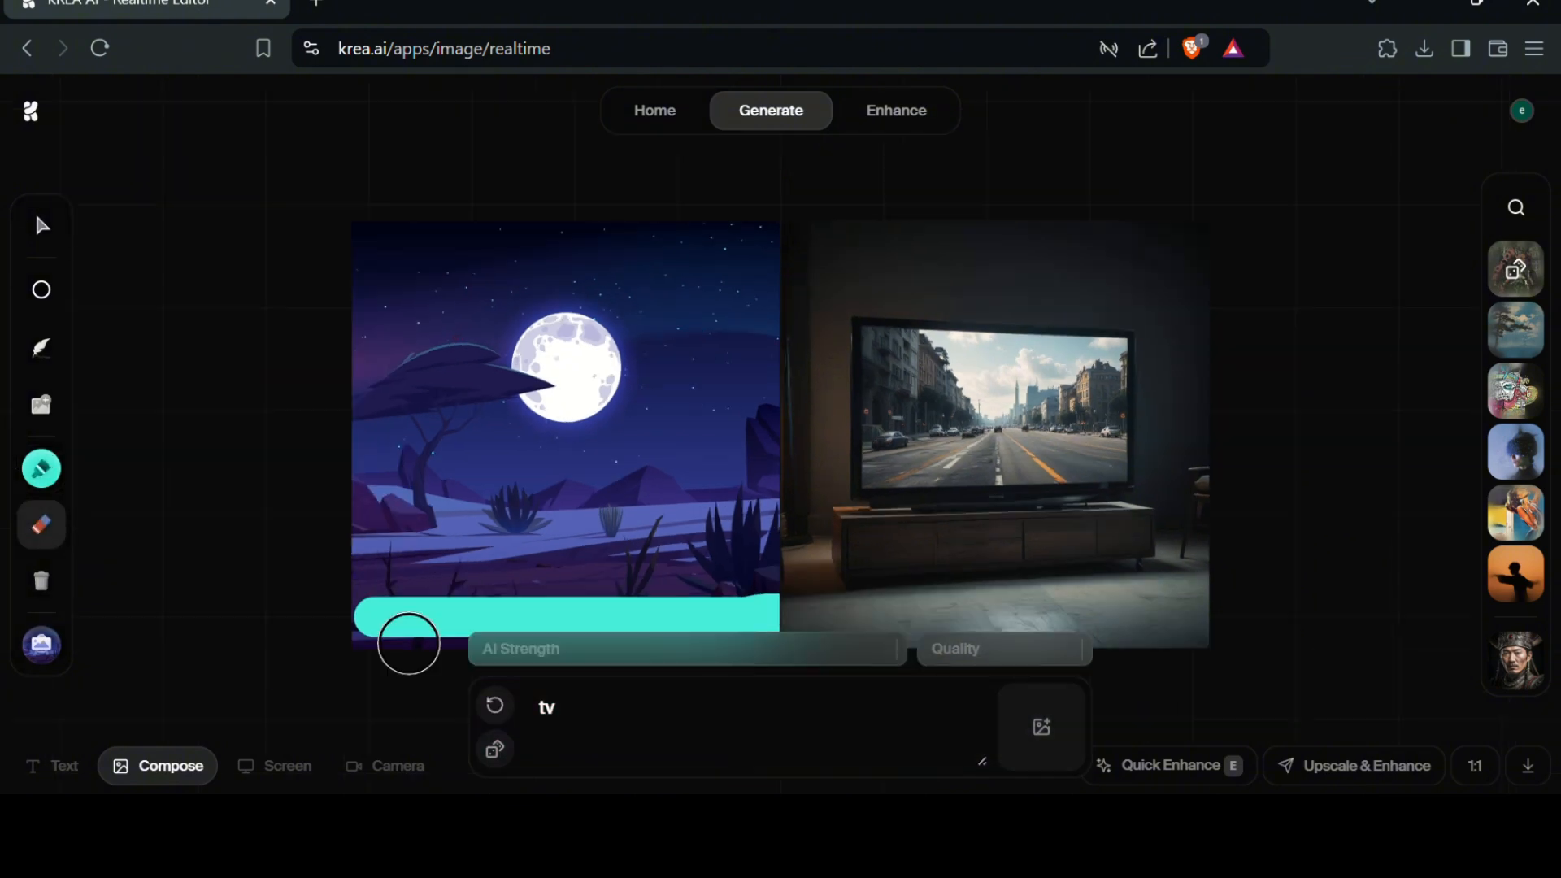
mouse_move(581, 591)
mouse_down()
mouse_move(620, 631)
mouse_move(643, 596)
mouse_move(669, 645)
mouse_move(697, 582)
mouse_move(698, 648)
mouse_up()
scroll(1147, 517, up, 2)
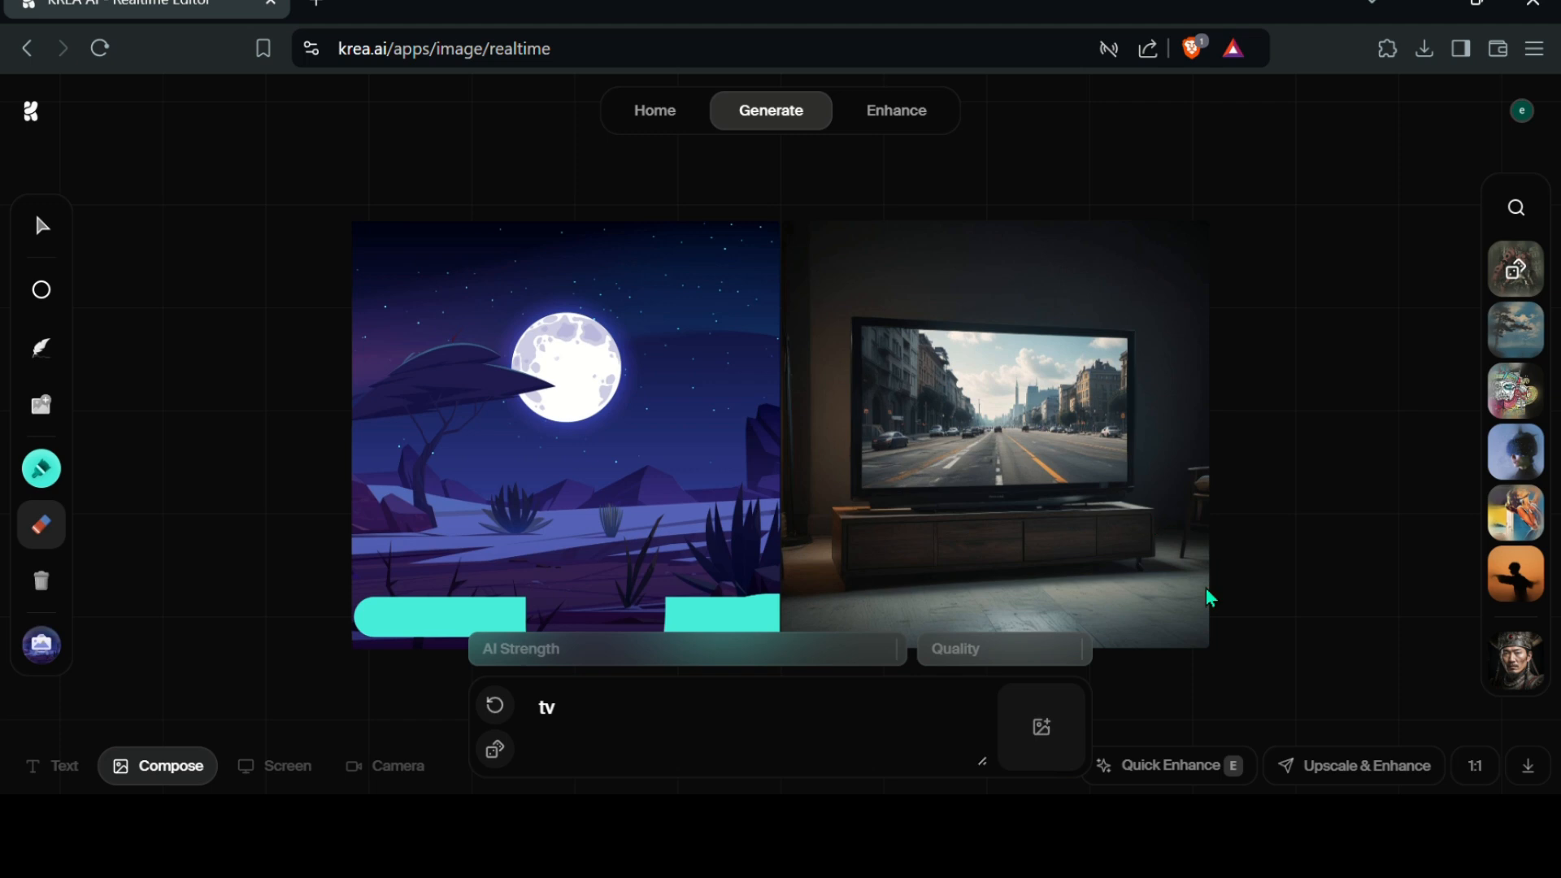
scroll(1210, 592, up, 2)
scroll(1178, 592, down, 2)
scroll(1178, 591, down, 2)
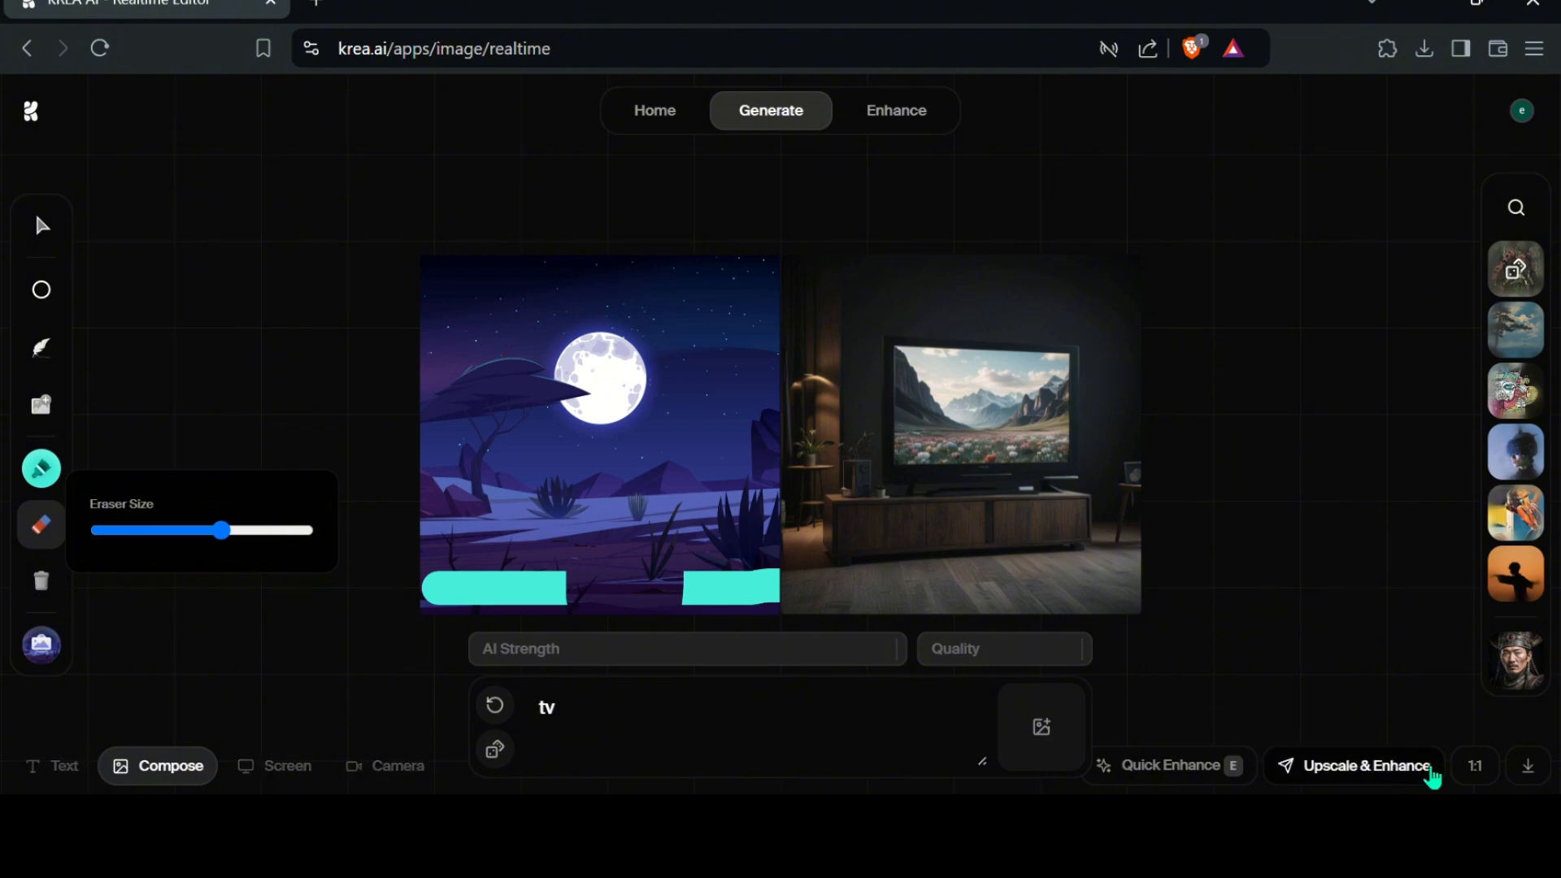
Step: Try the 3:2 and 2:3 aspect ratios for the image and return it to 1:1
click(1494, 784)
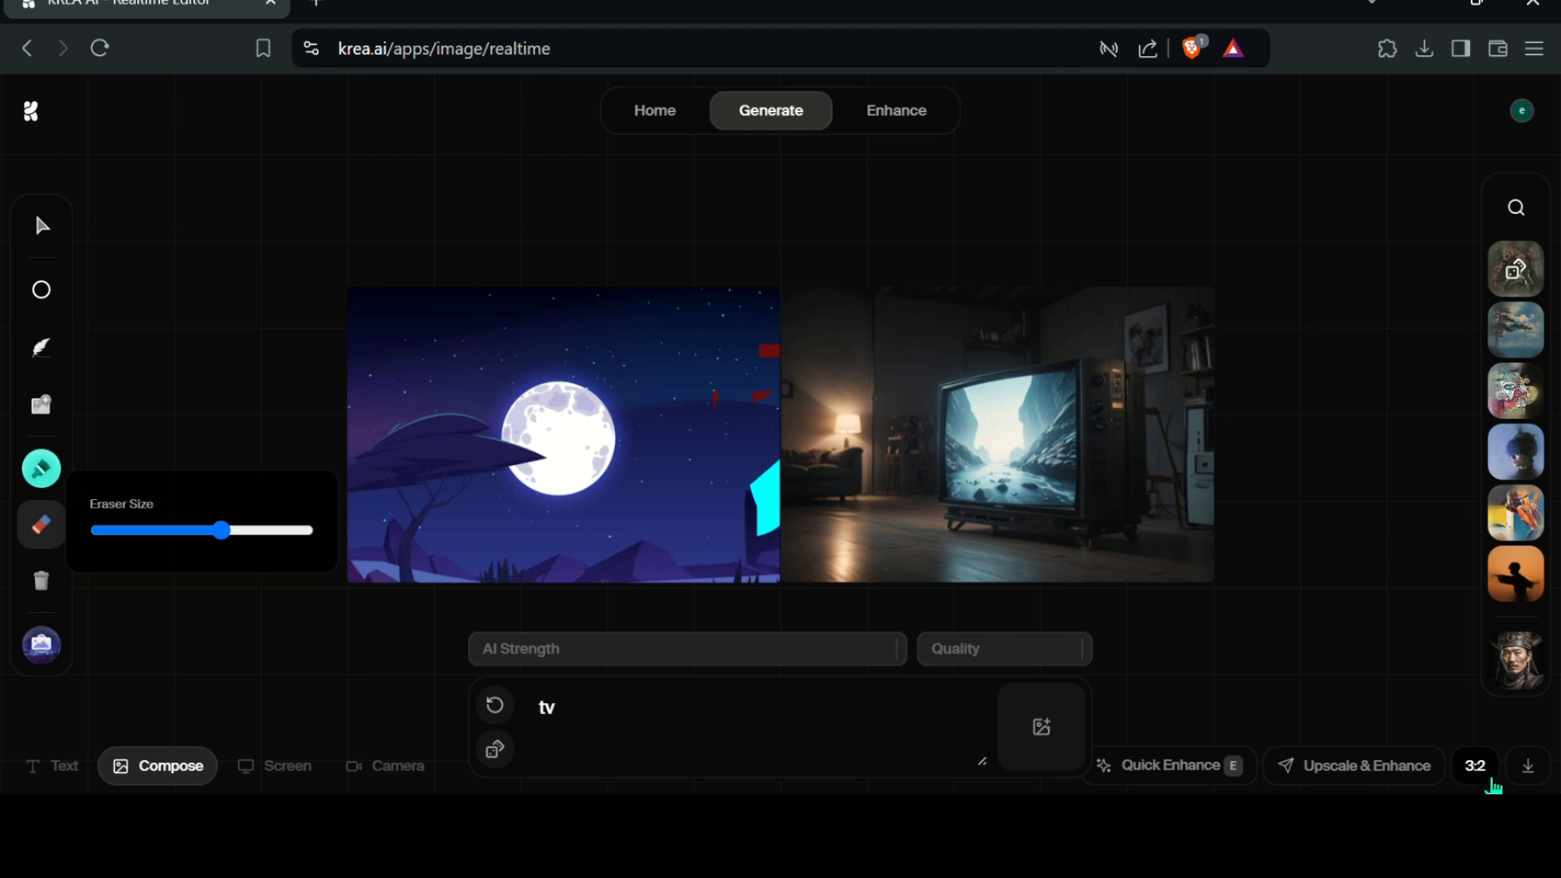
click(1494, 784)
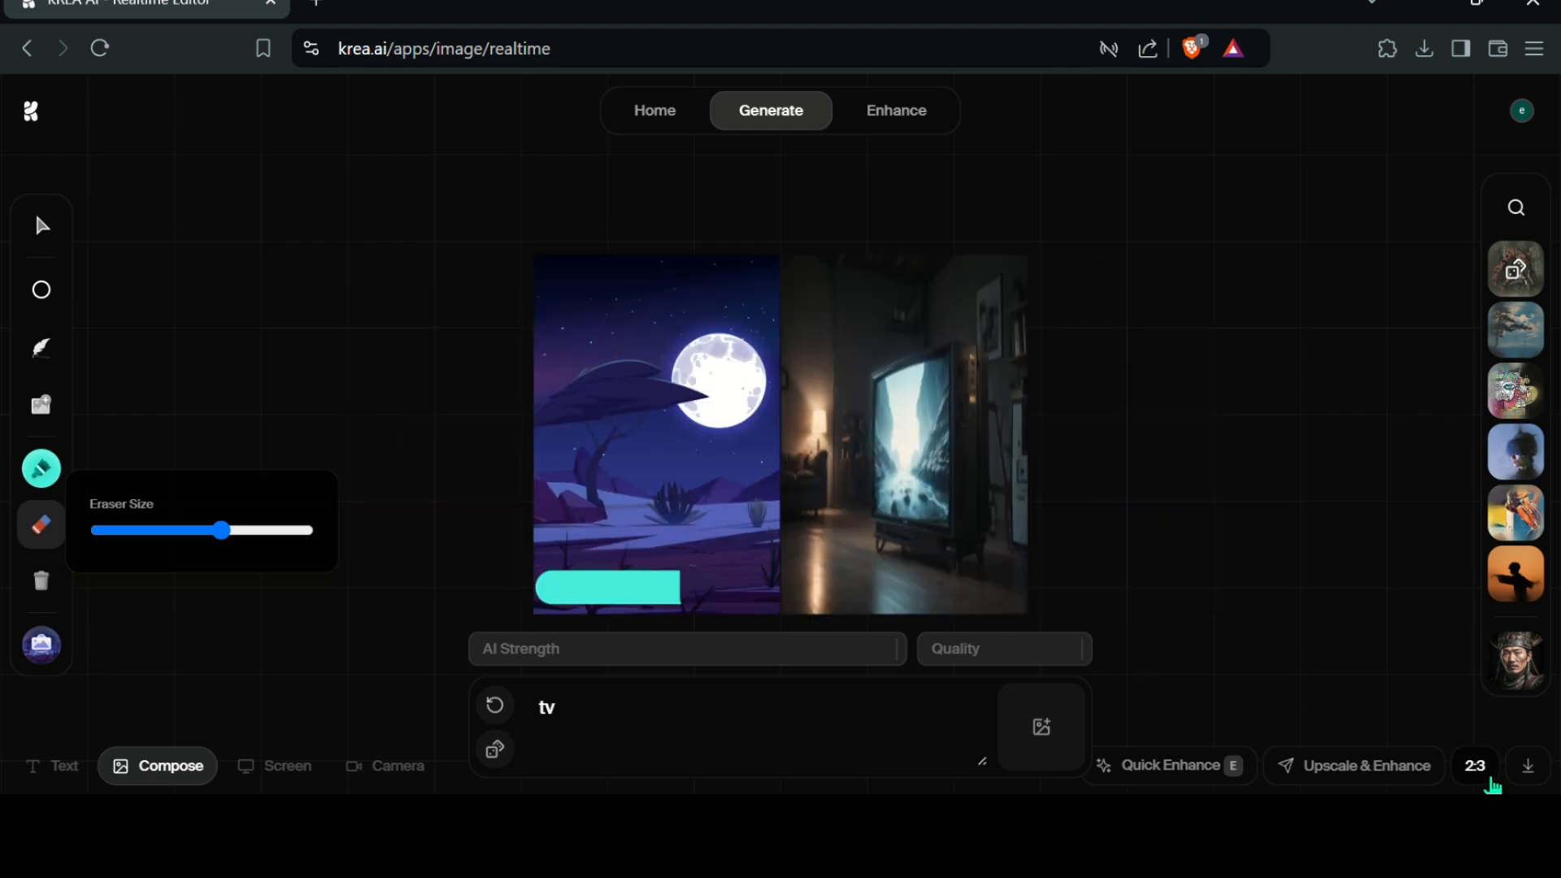
click(1494, 784)
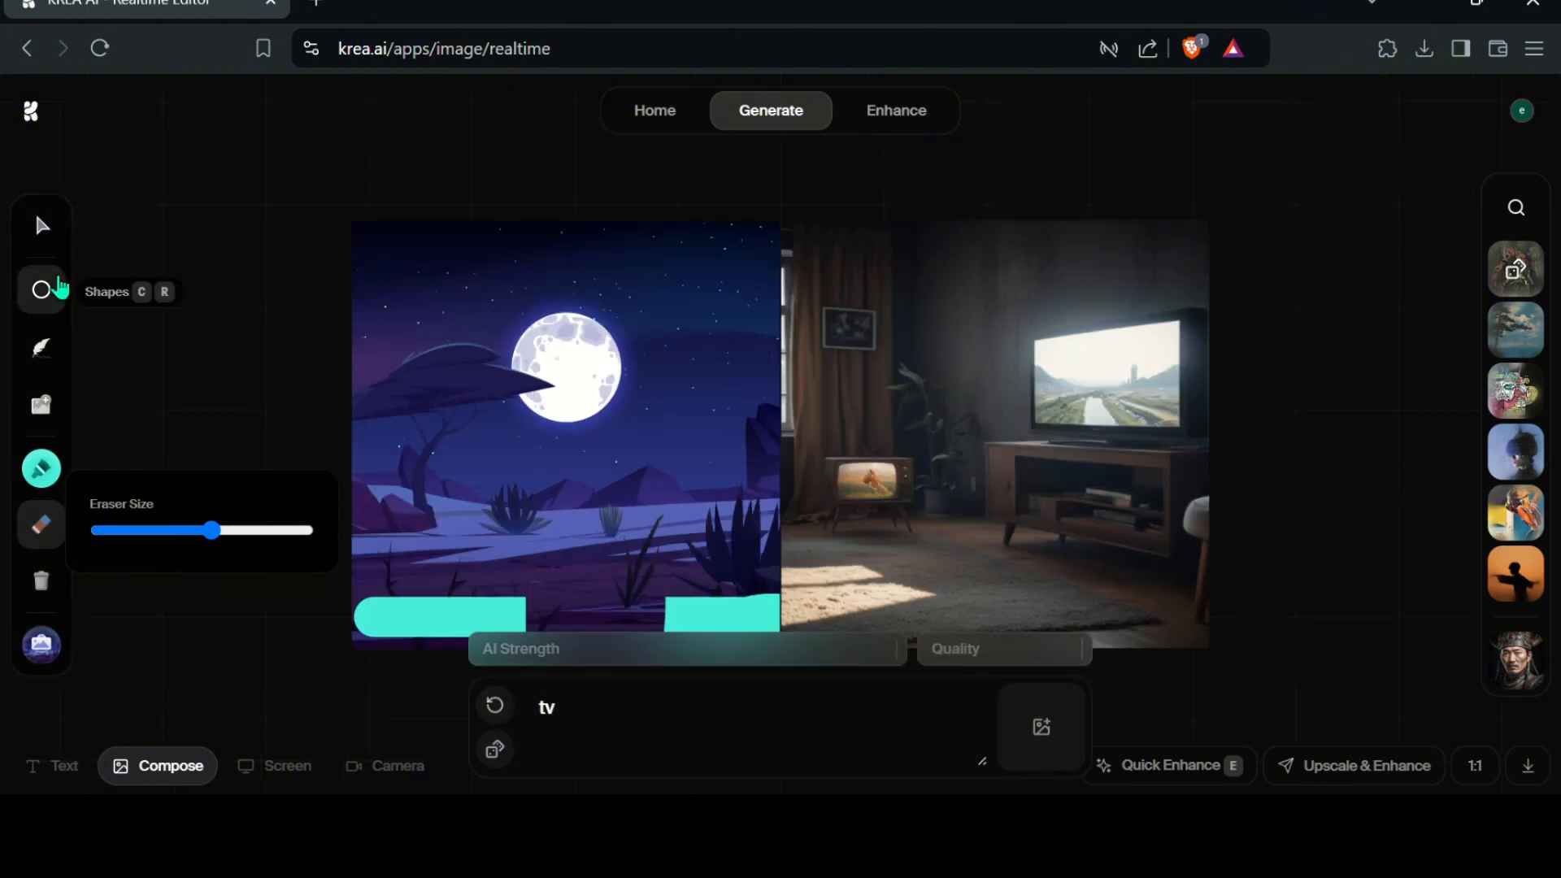
Step: Draw a cyan rectangle on the canvas, from the moon down to the desert plants on its right
click(58, 287)
click(102, 285)
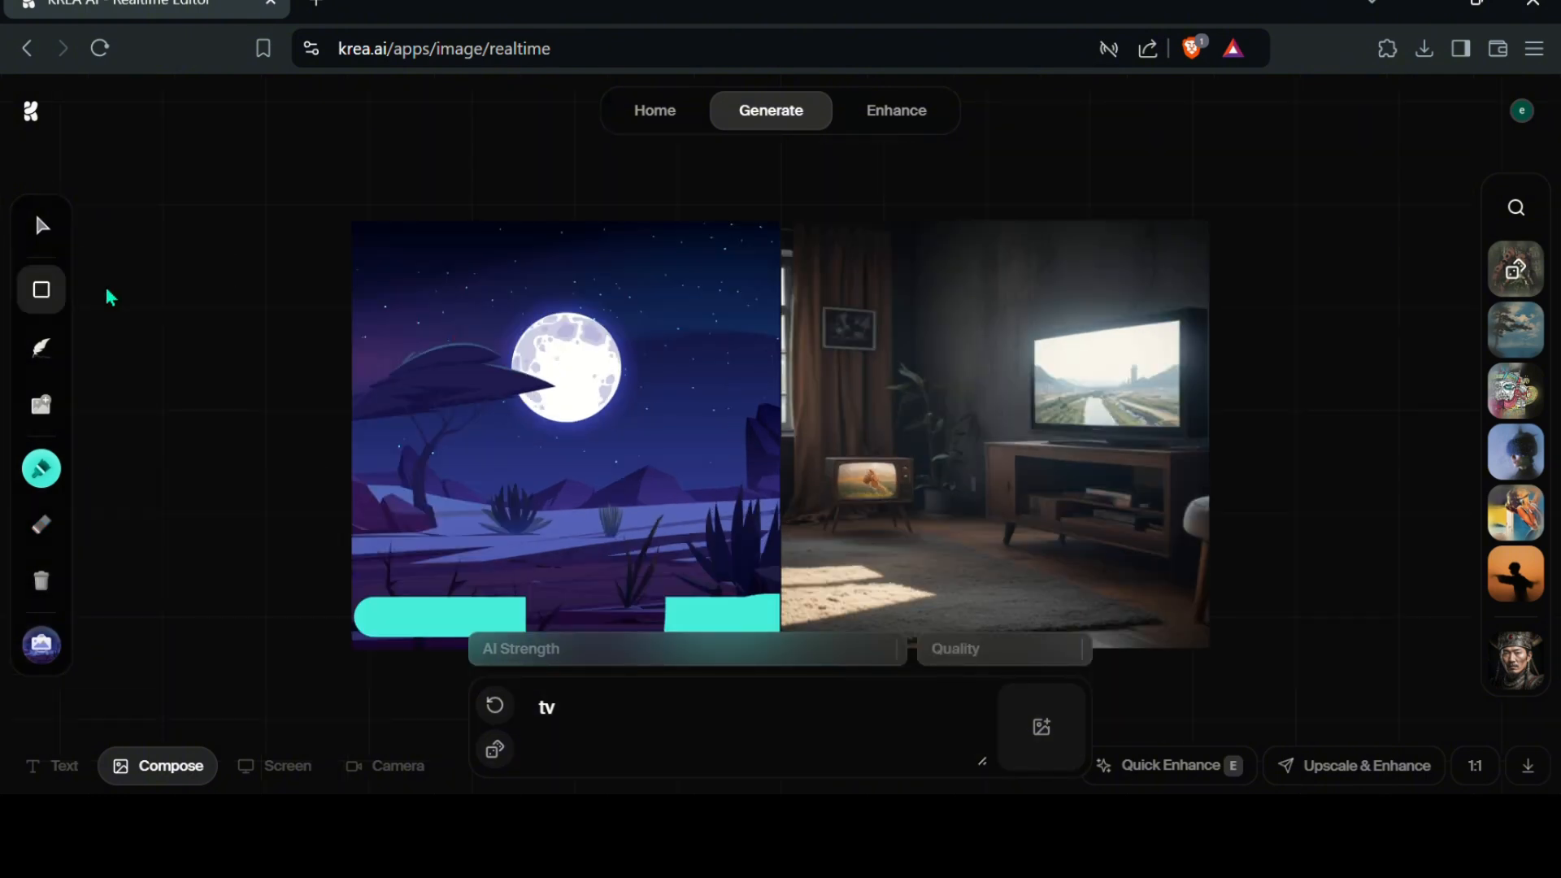
mouse_move(546, 375)
mouse_down()
mouse_move(728, 471)
mouse_move(752, 512)
mouse_up()
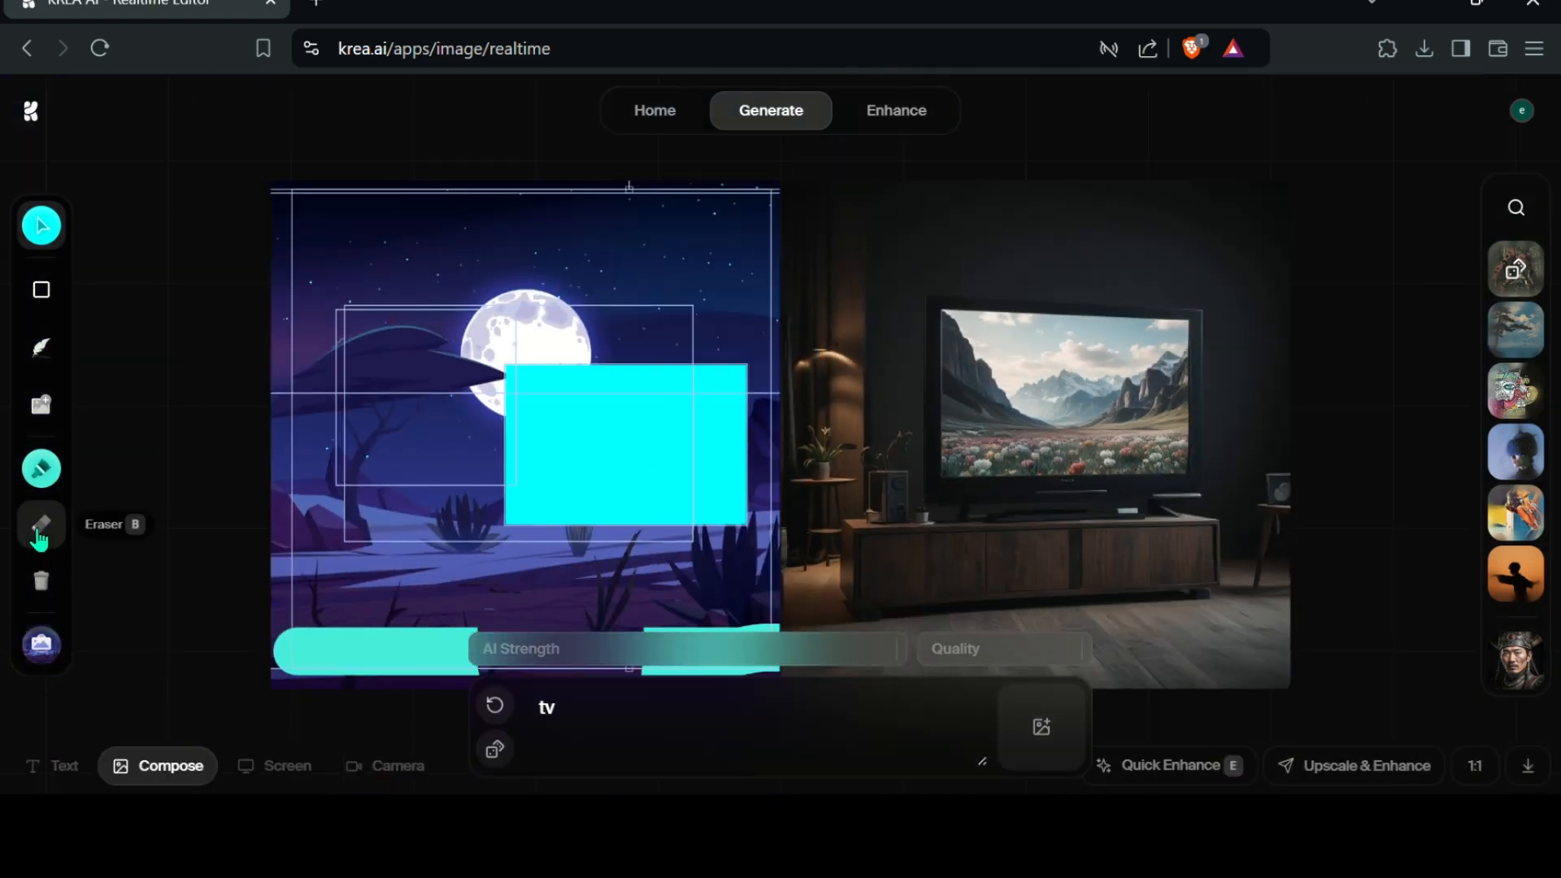
Step: Set the canvas background to the moonlit graveyard illustration and enlarge the web page's zoom
click(41, 647)
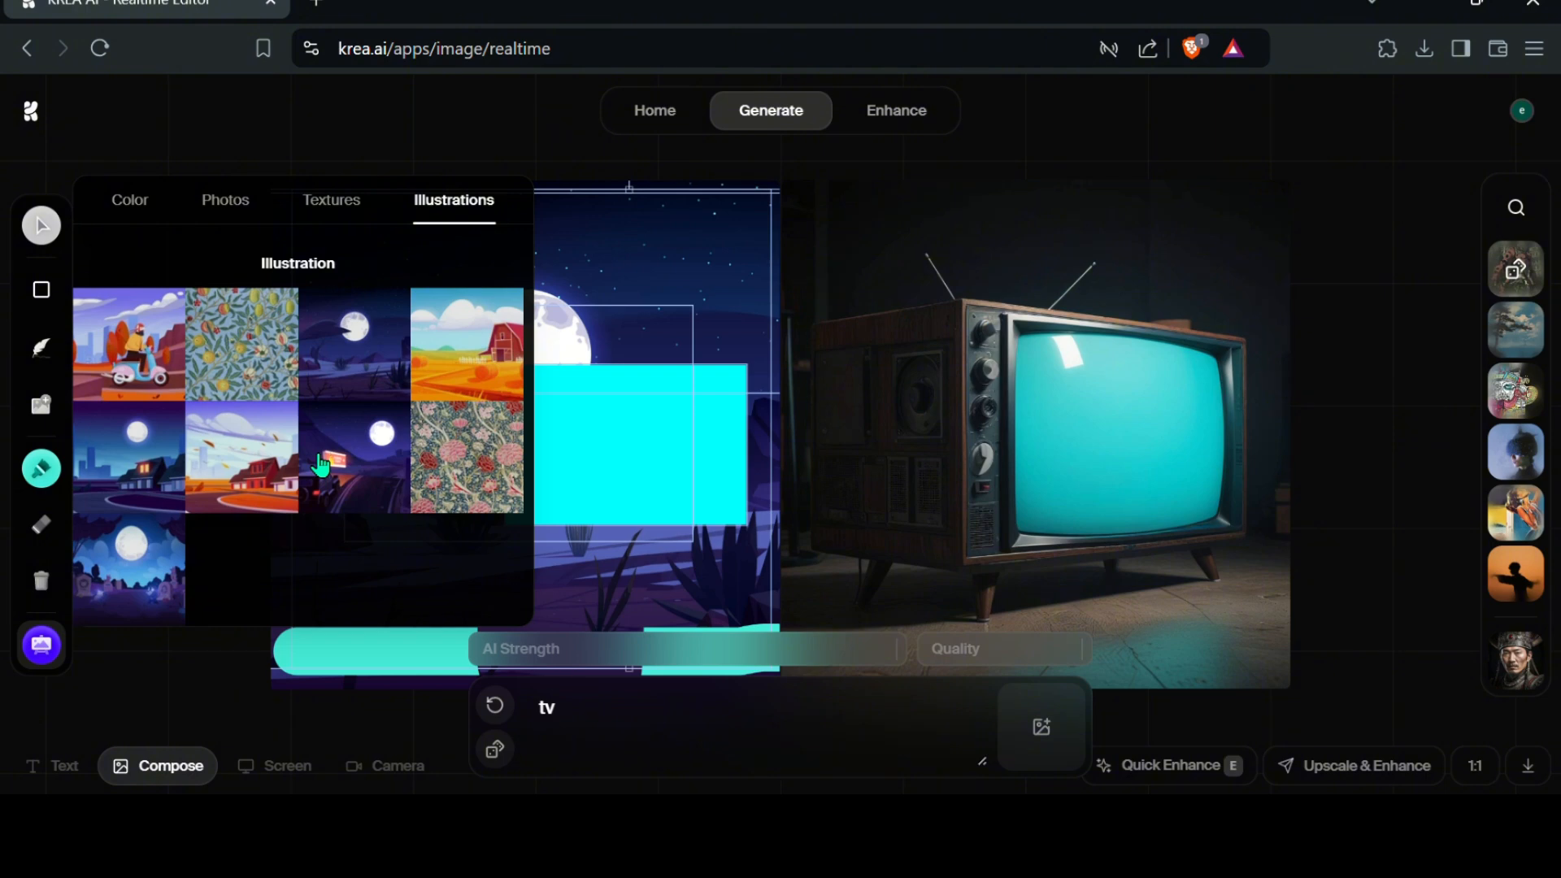
key(ctrl+minus)
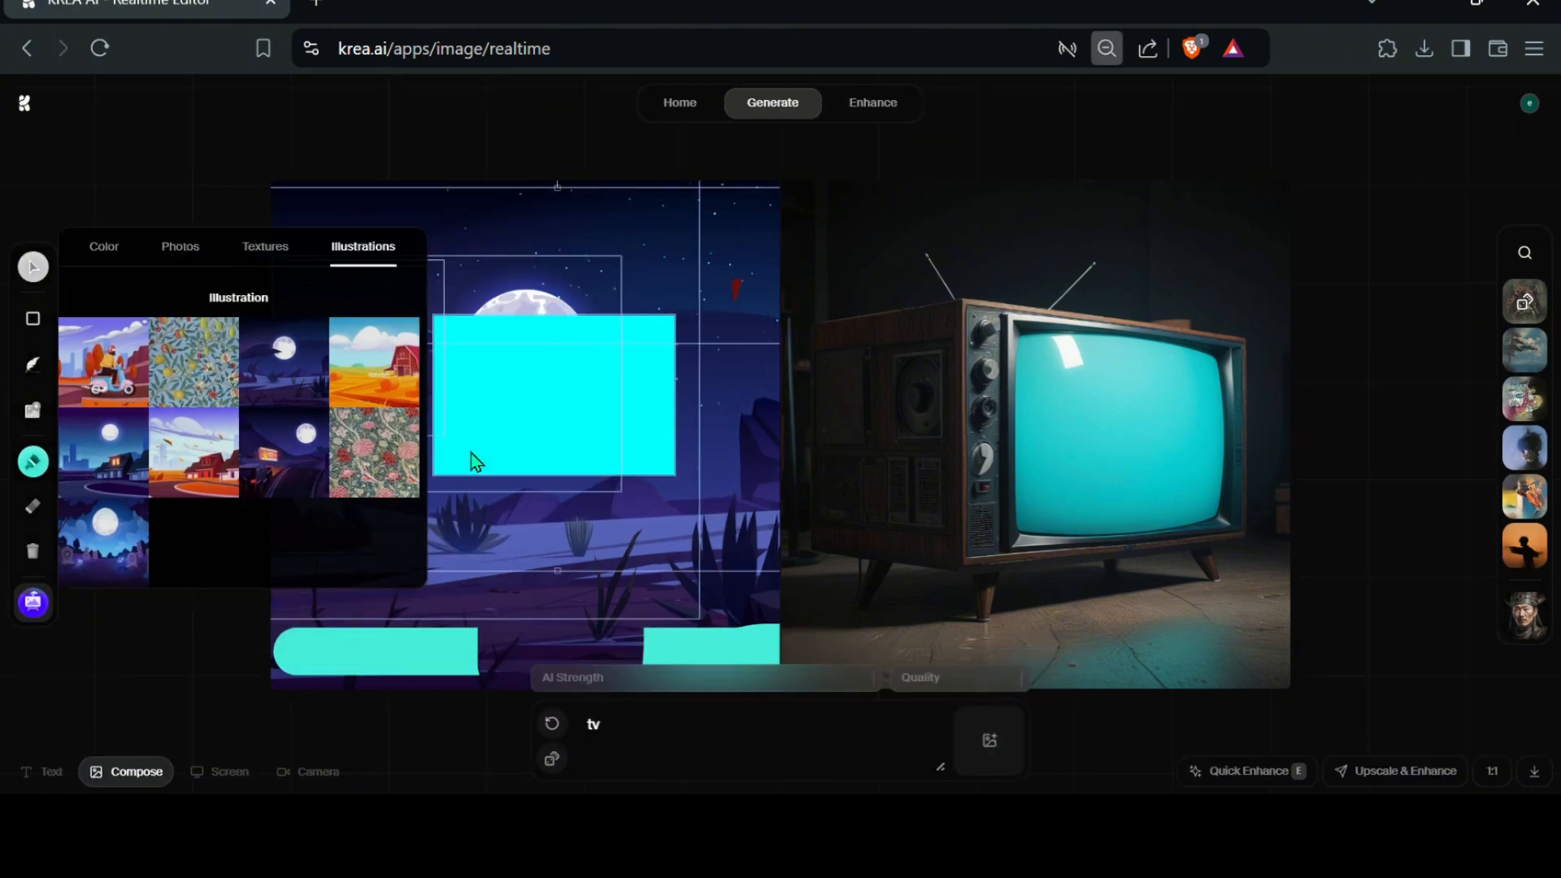
key(ctrl+minus)
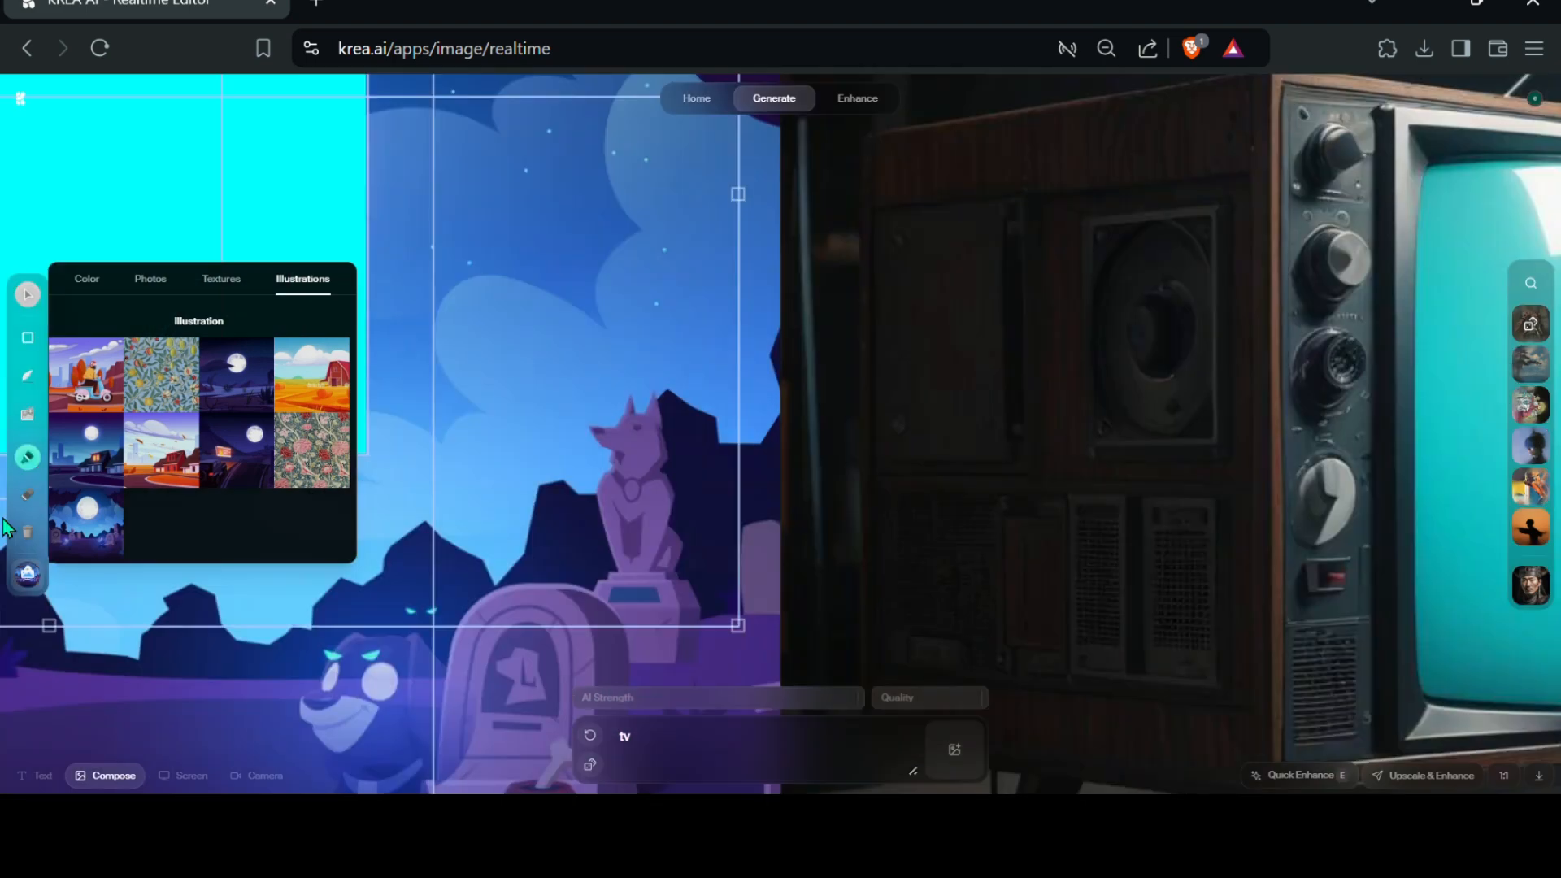
key(ctrl+plus)
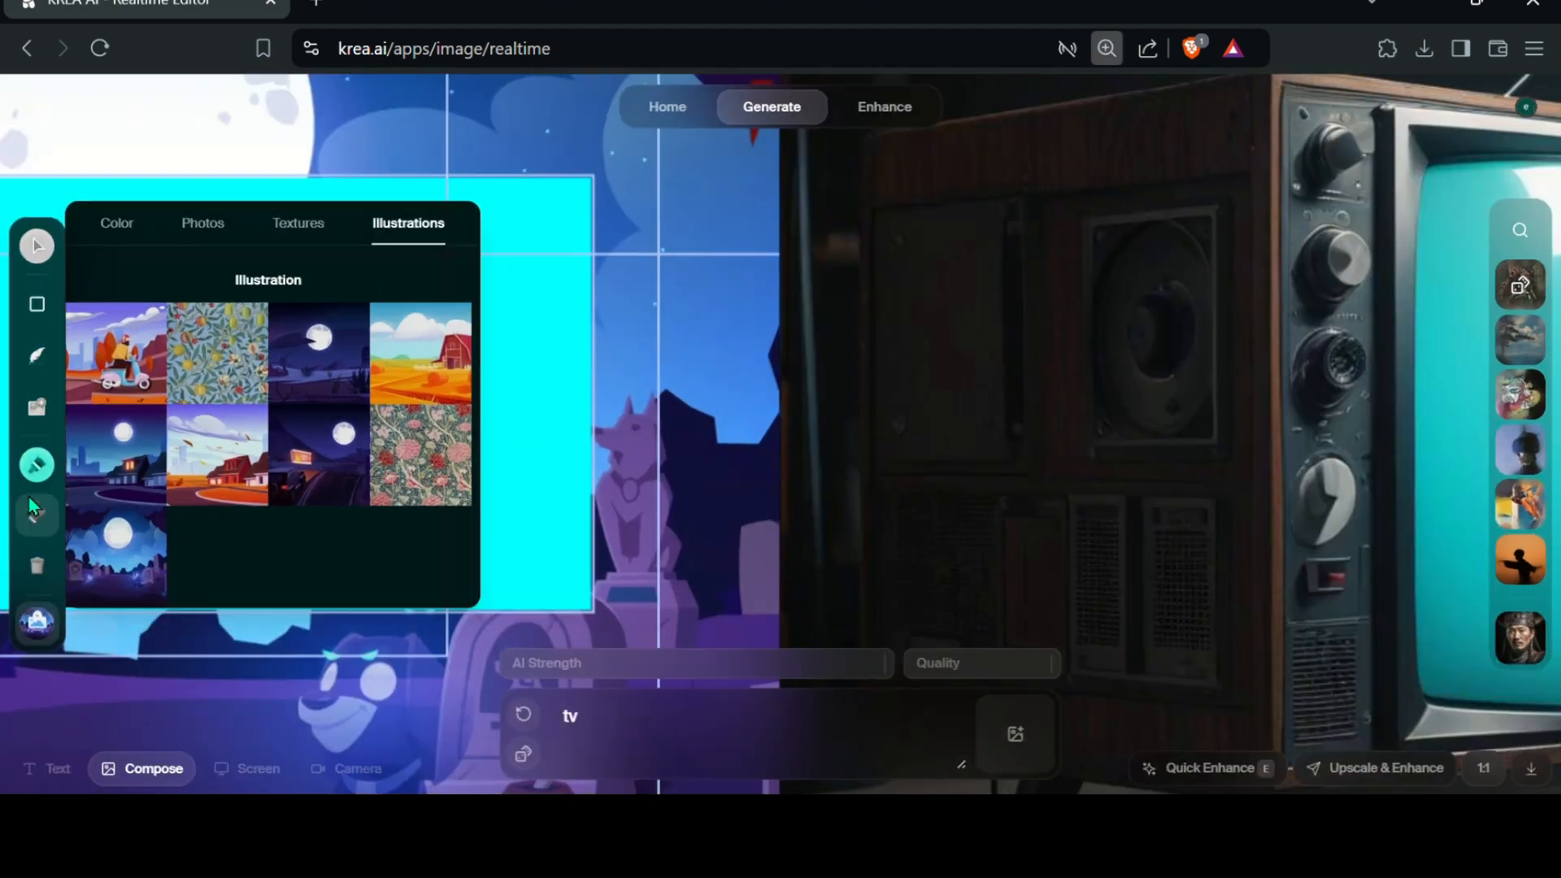
key(ctrl+plus)
key(ctrl+plus)
click(933, 461)
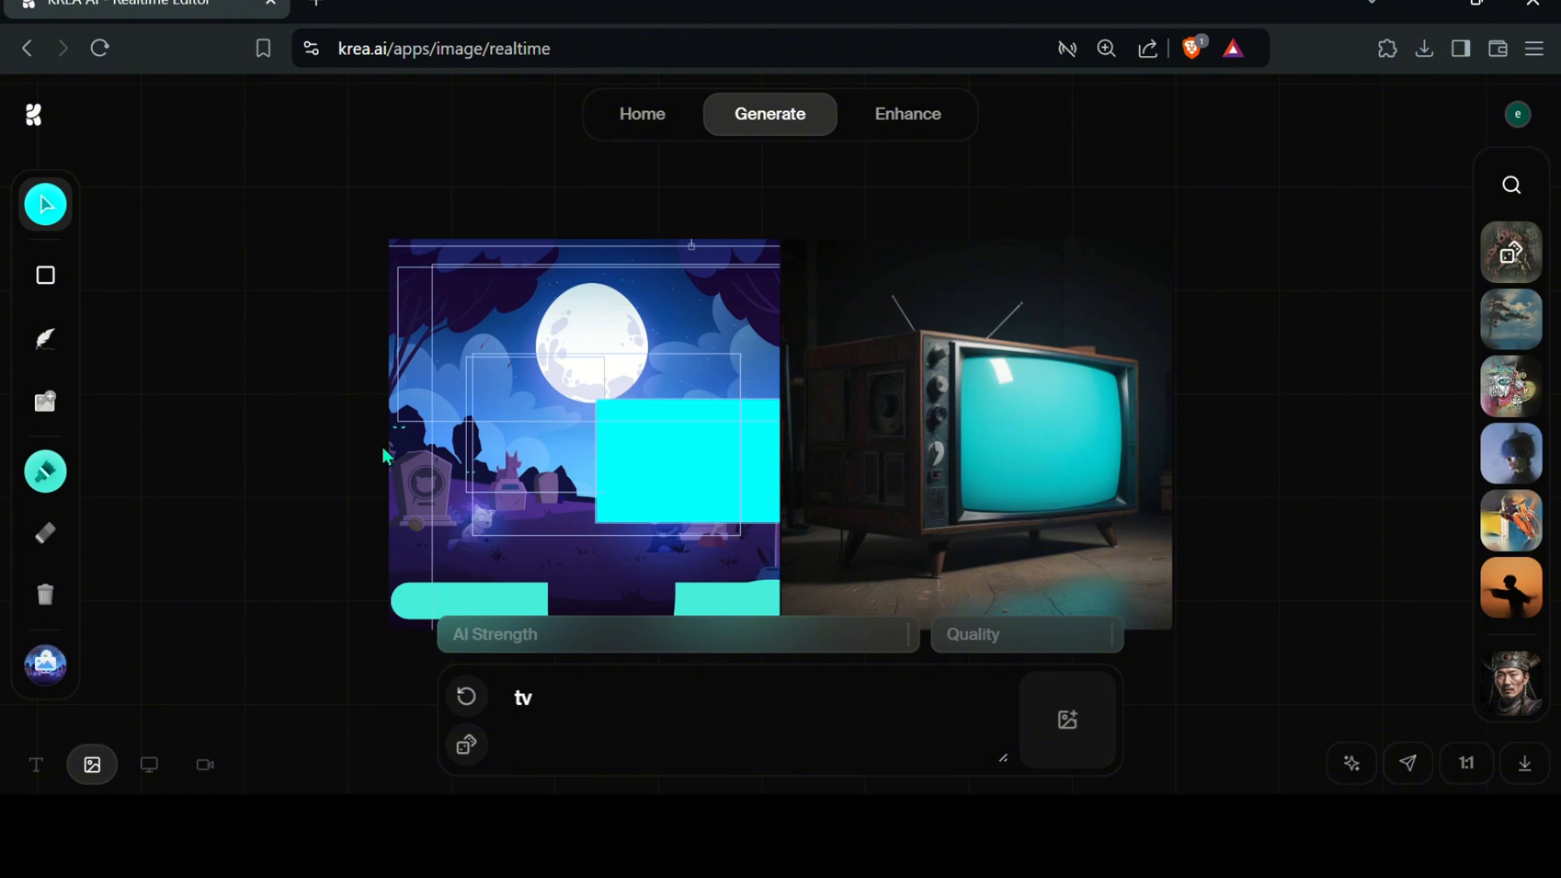
Step: Switch the canvas background to a solid colour, trying bright green and setting it to hot pink
click(45, 662)
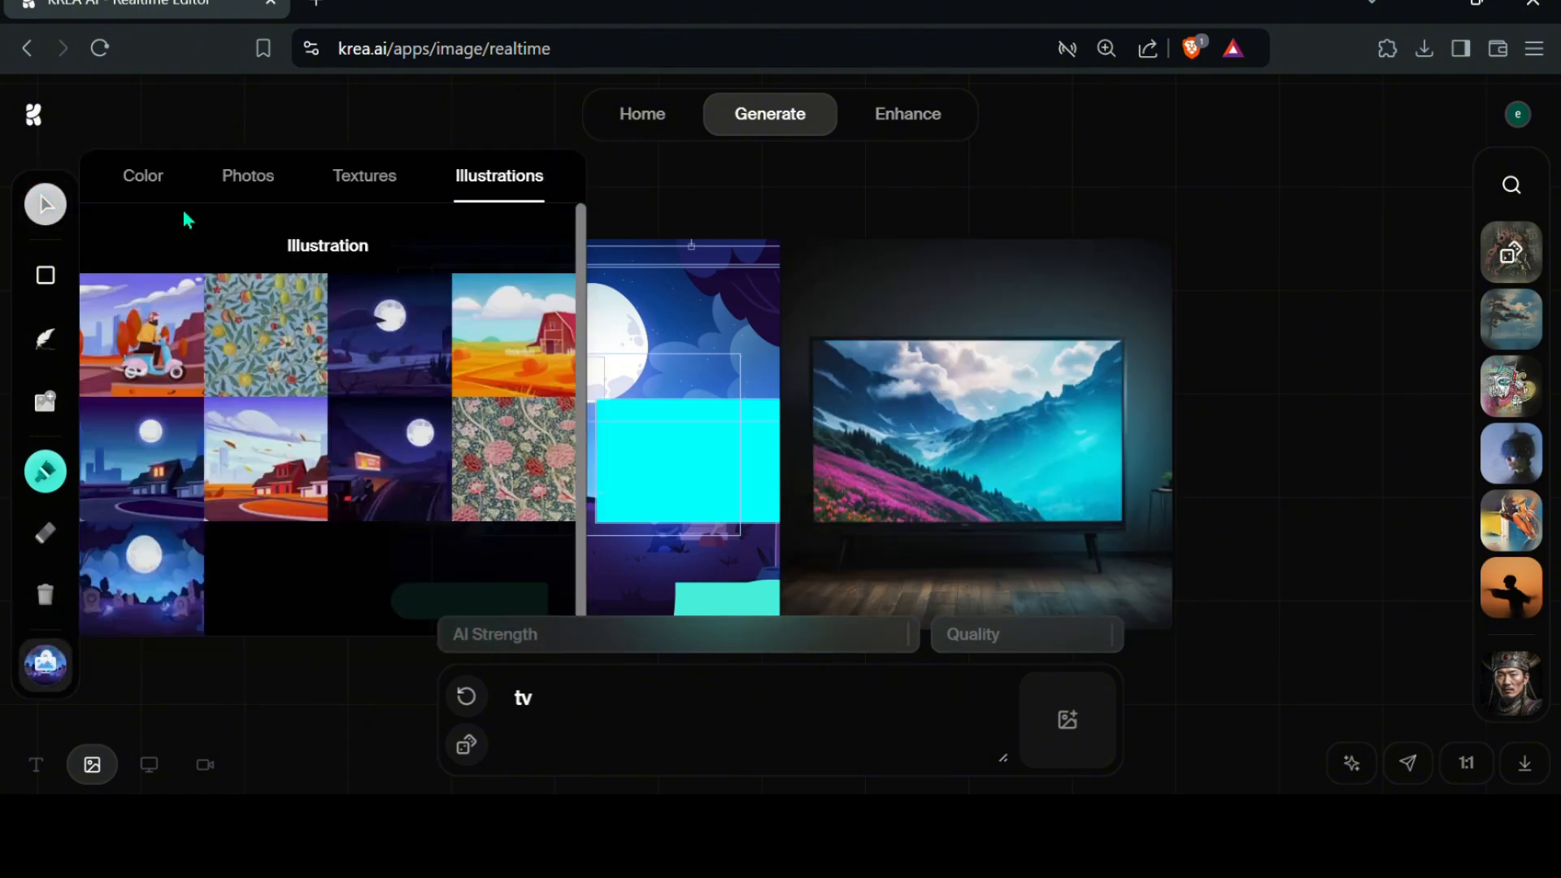
click(138, 181)
click(293, 589)
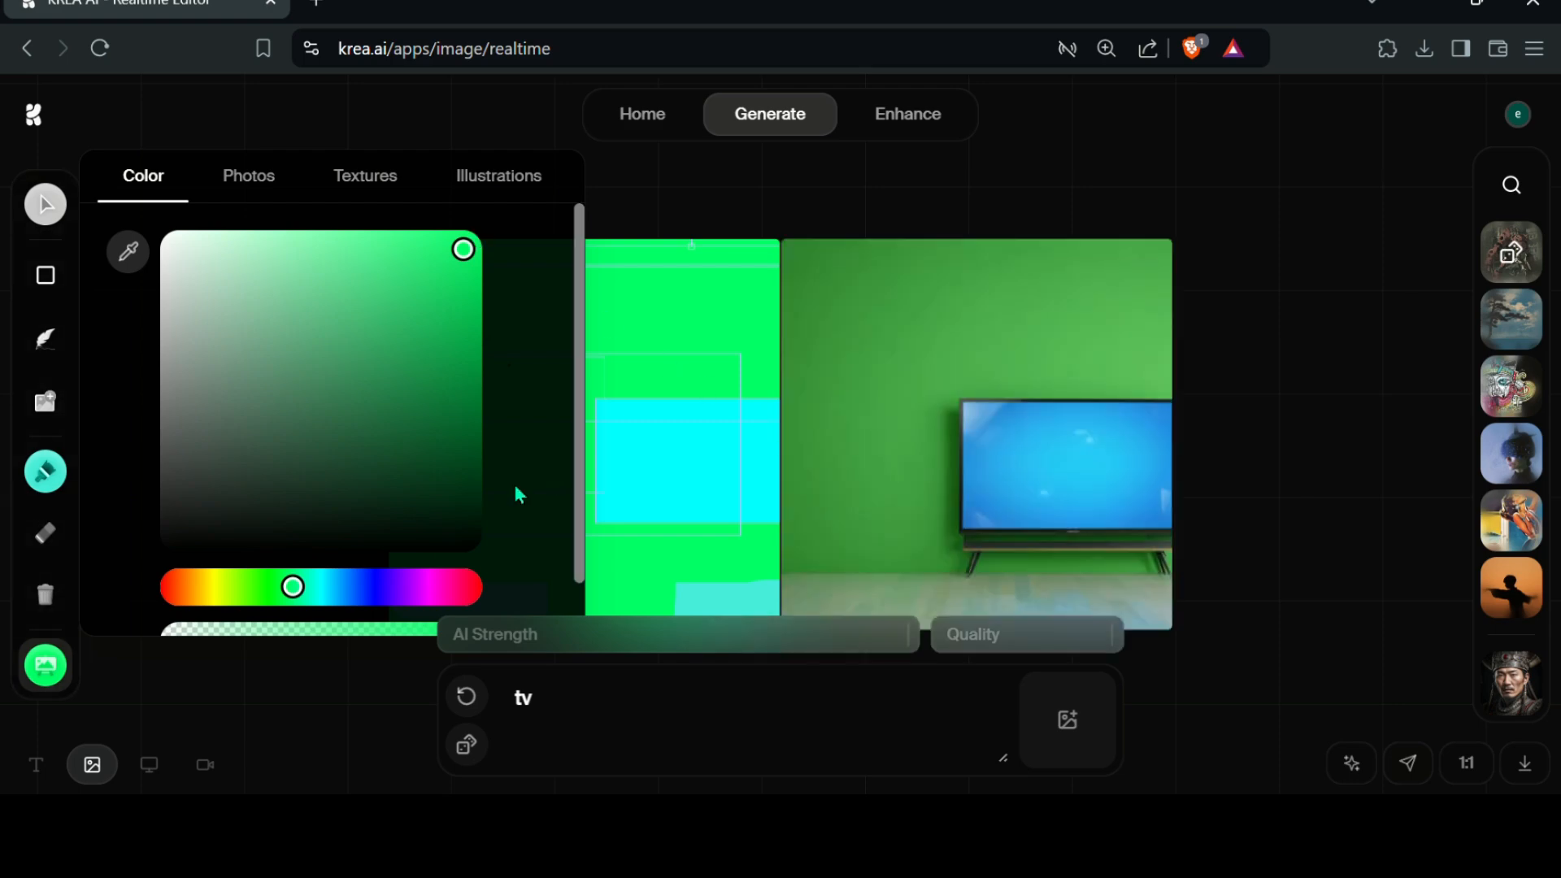
drag(407, 587, 438, 586)
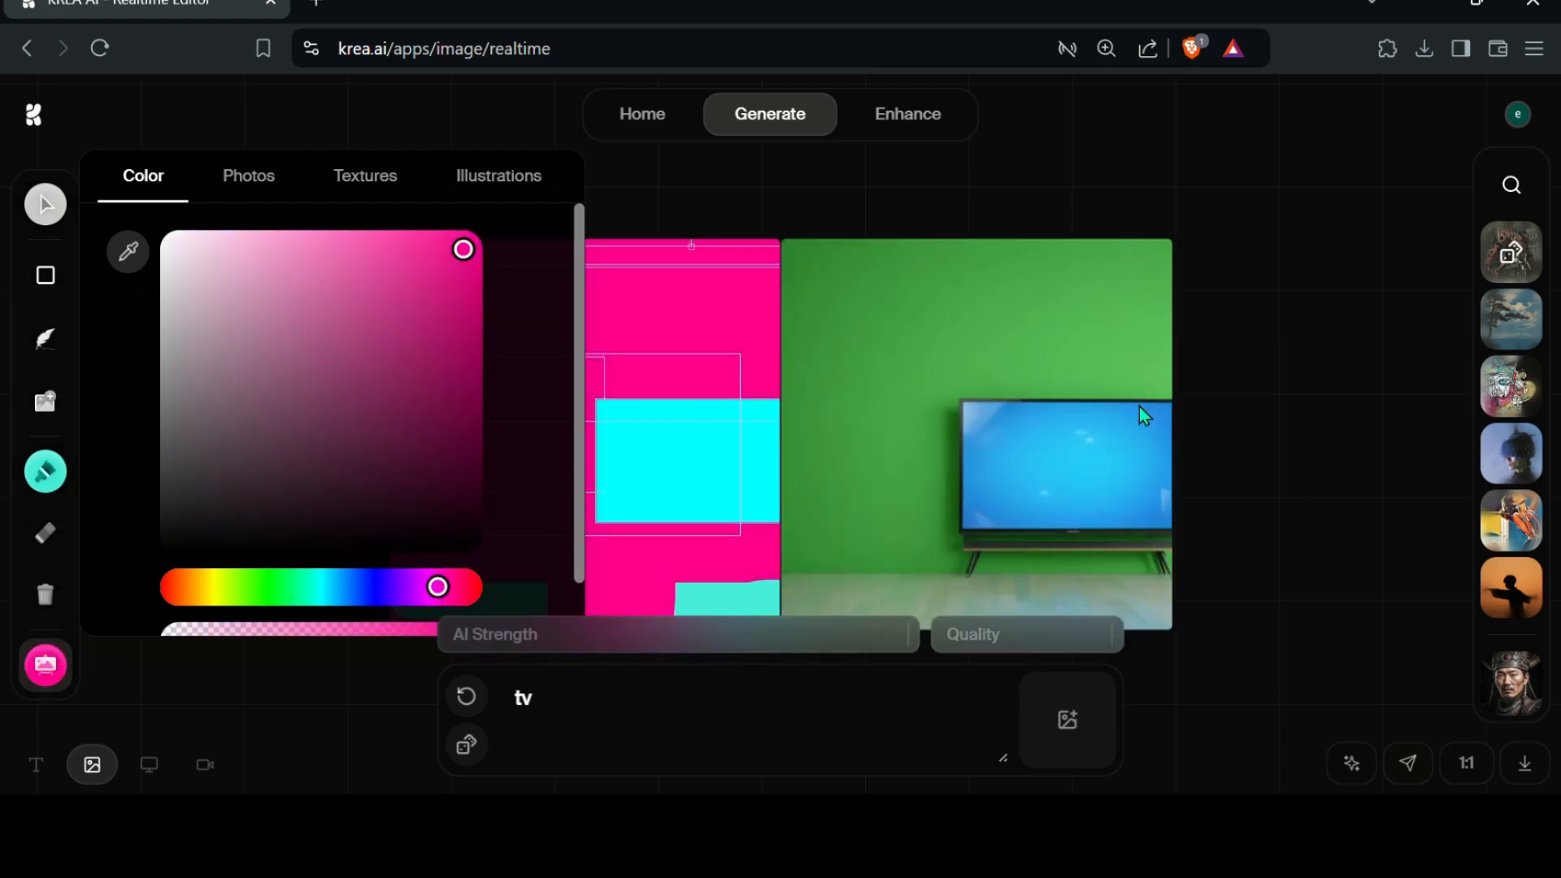
click(1246, 447)
scroll(893, 452, down, 1)
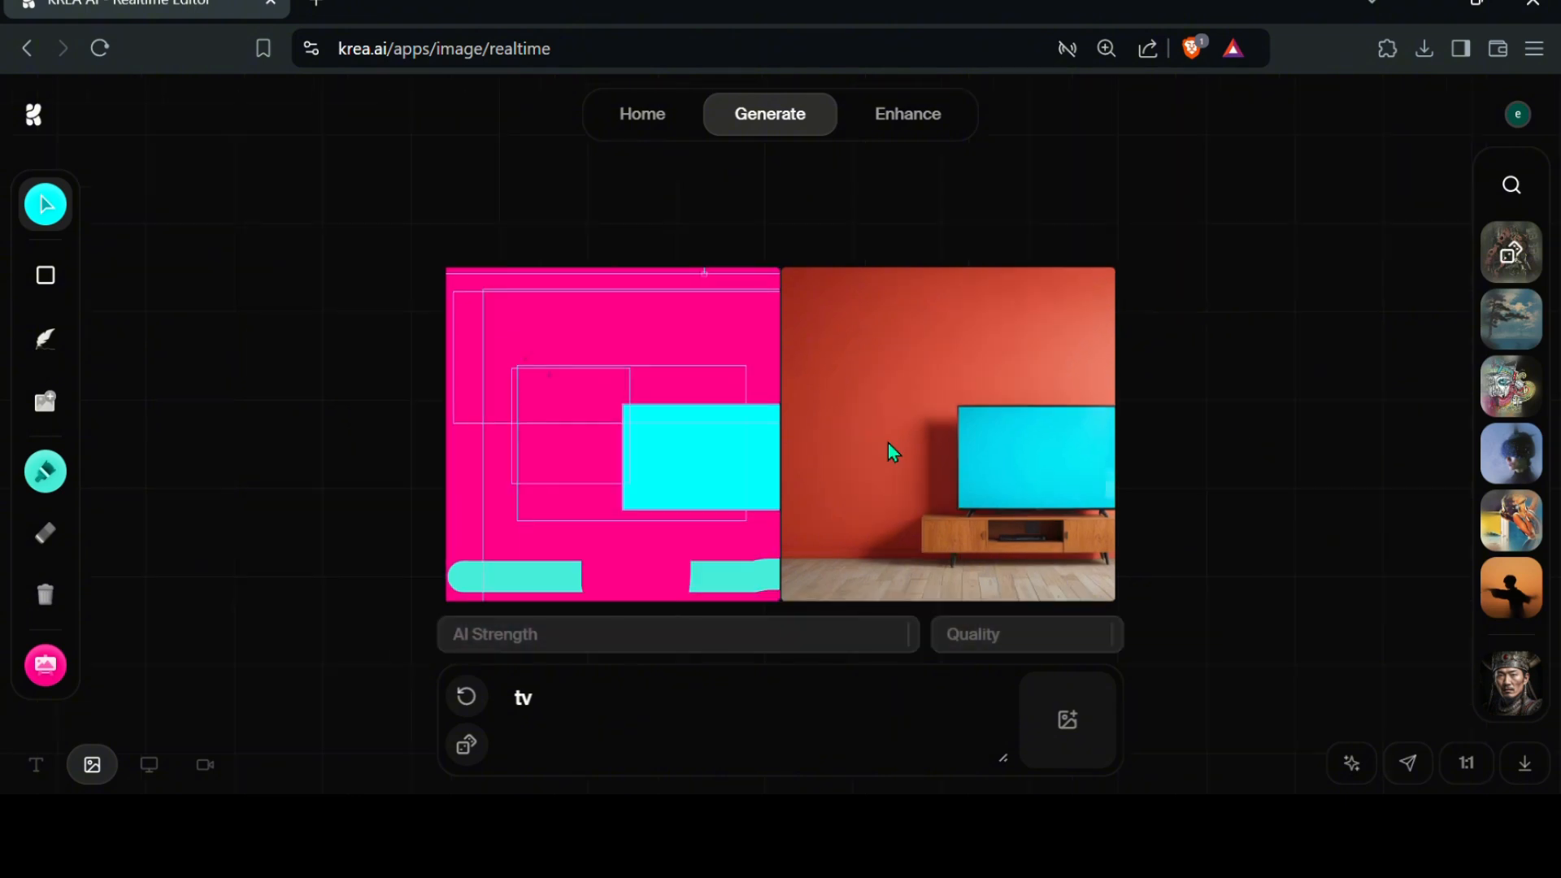
scroll(894, 452, up, 2)
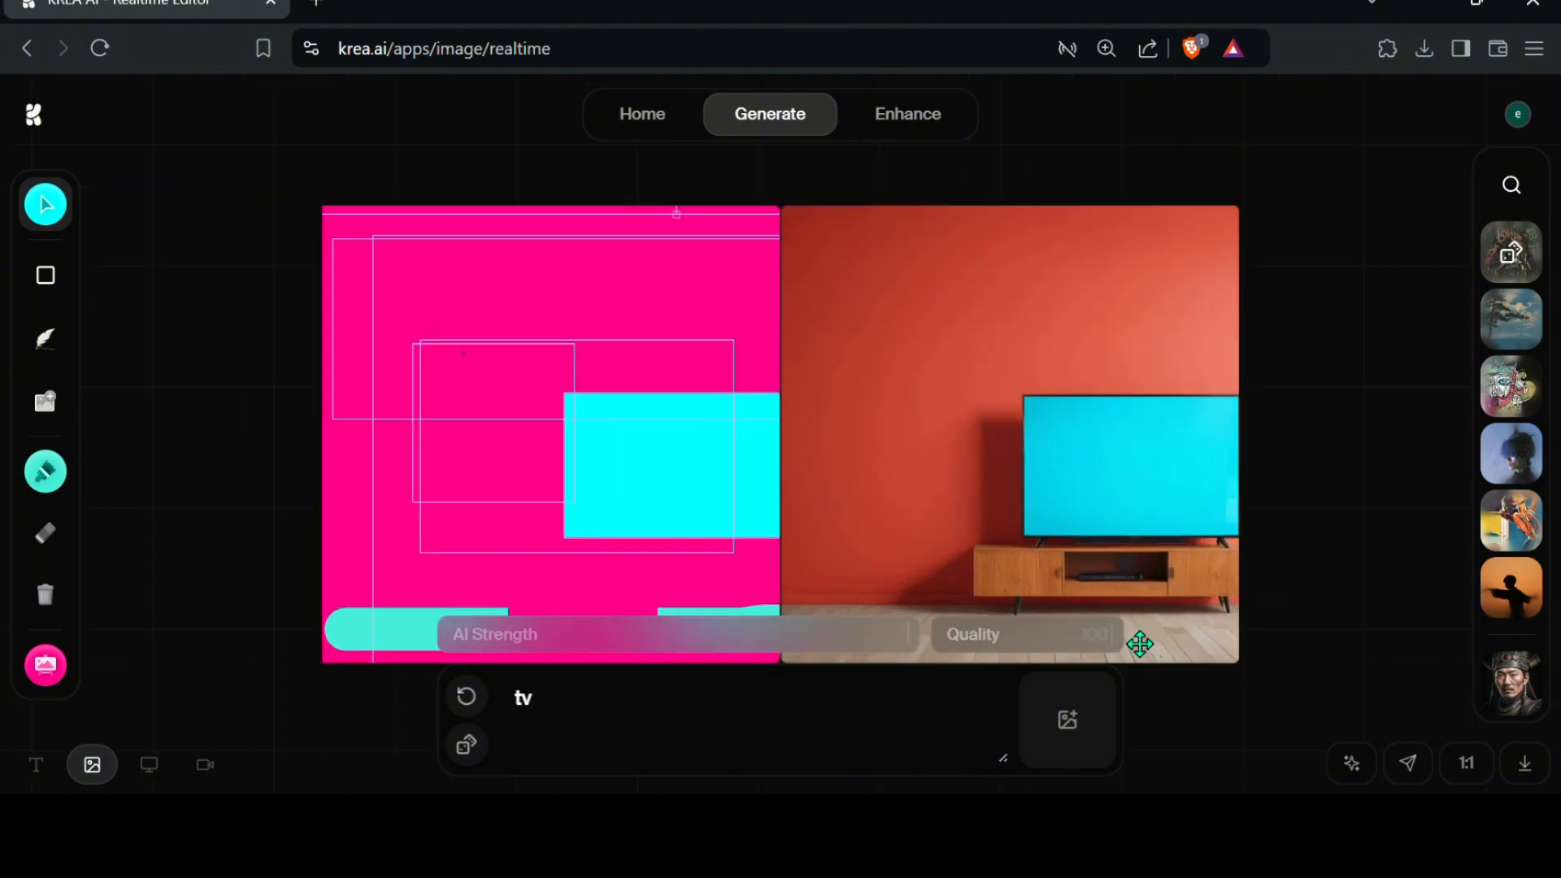
Step: Browse the style library and add the dark blue and gold style #xr92ab3mbo to the prompt
click(1512, 189)
scroll(1122, 406, down, 6)
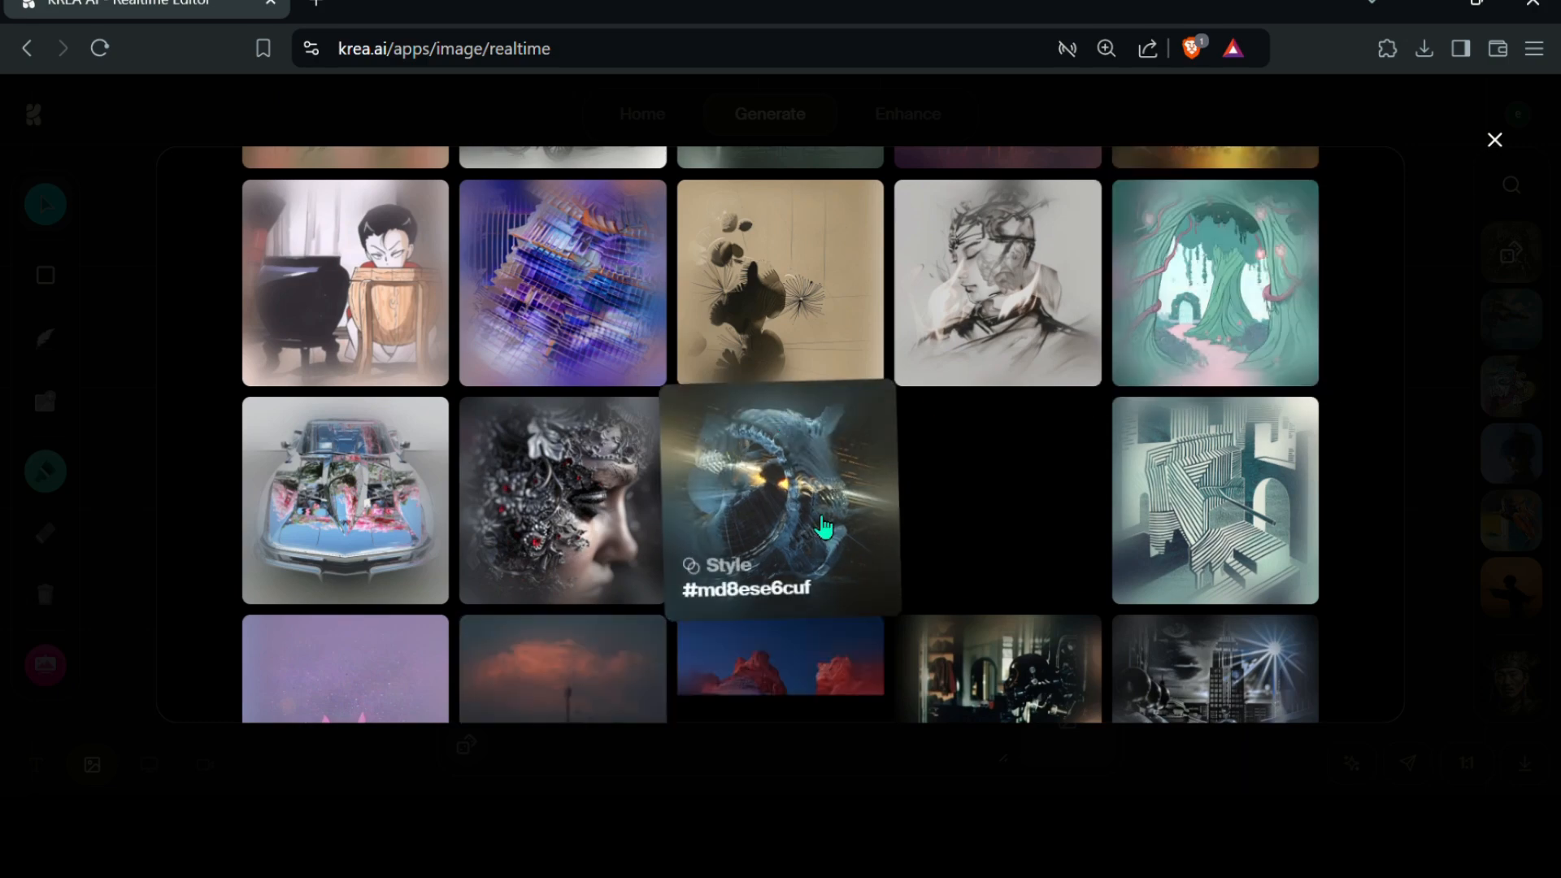
scroll(1035, 529, down, 8)
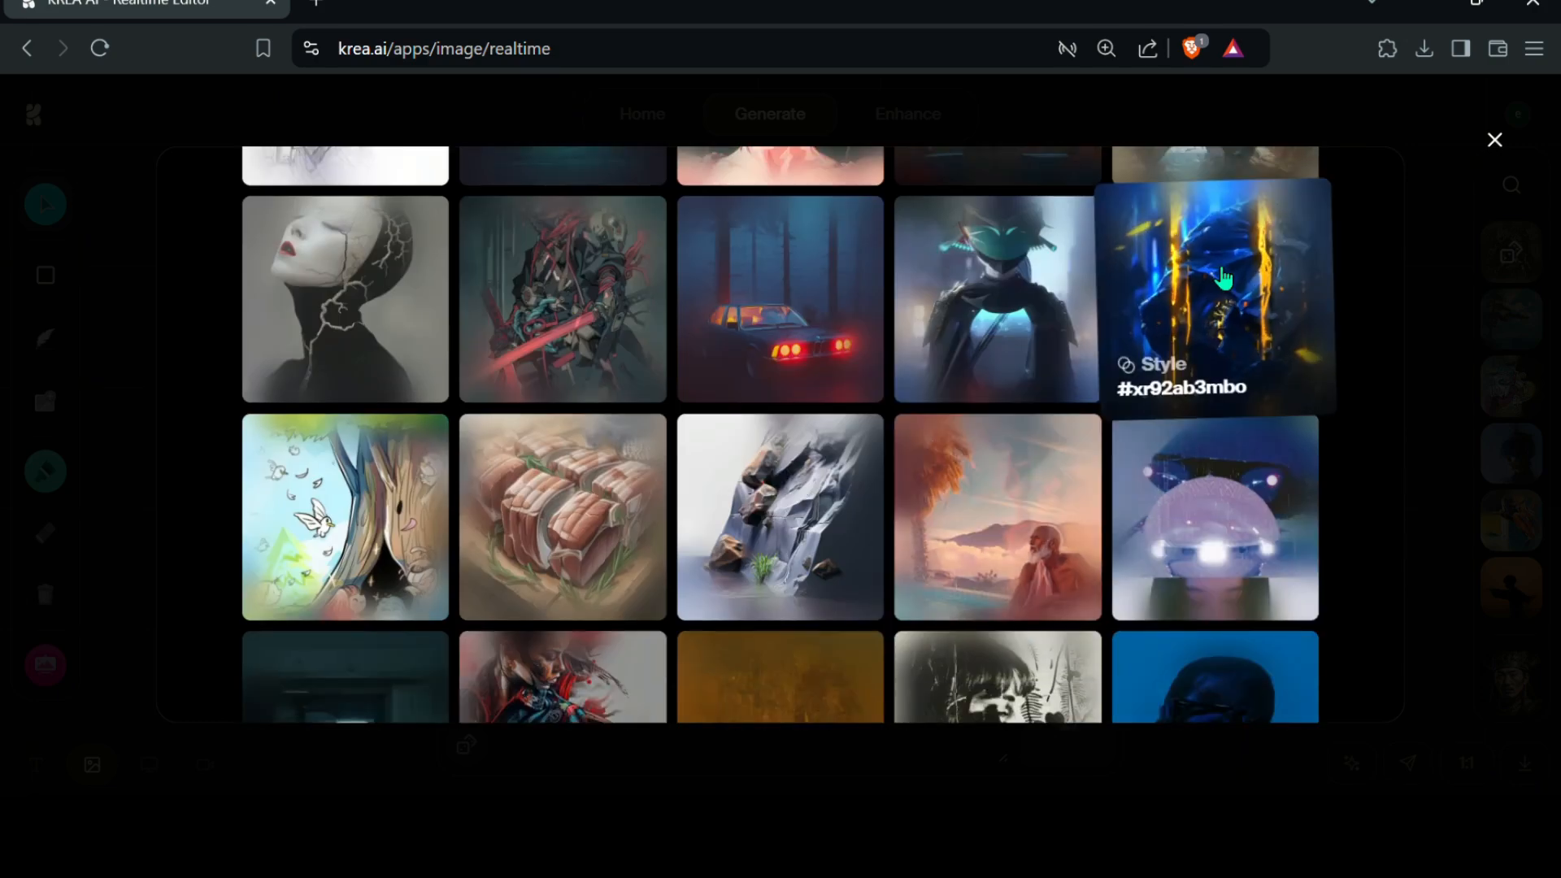
click(1219, 281)
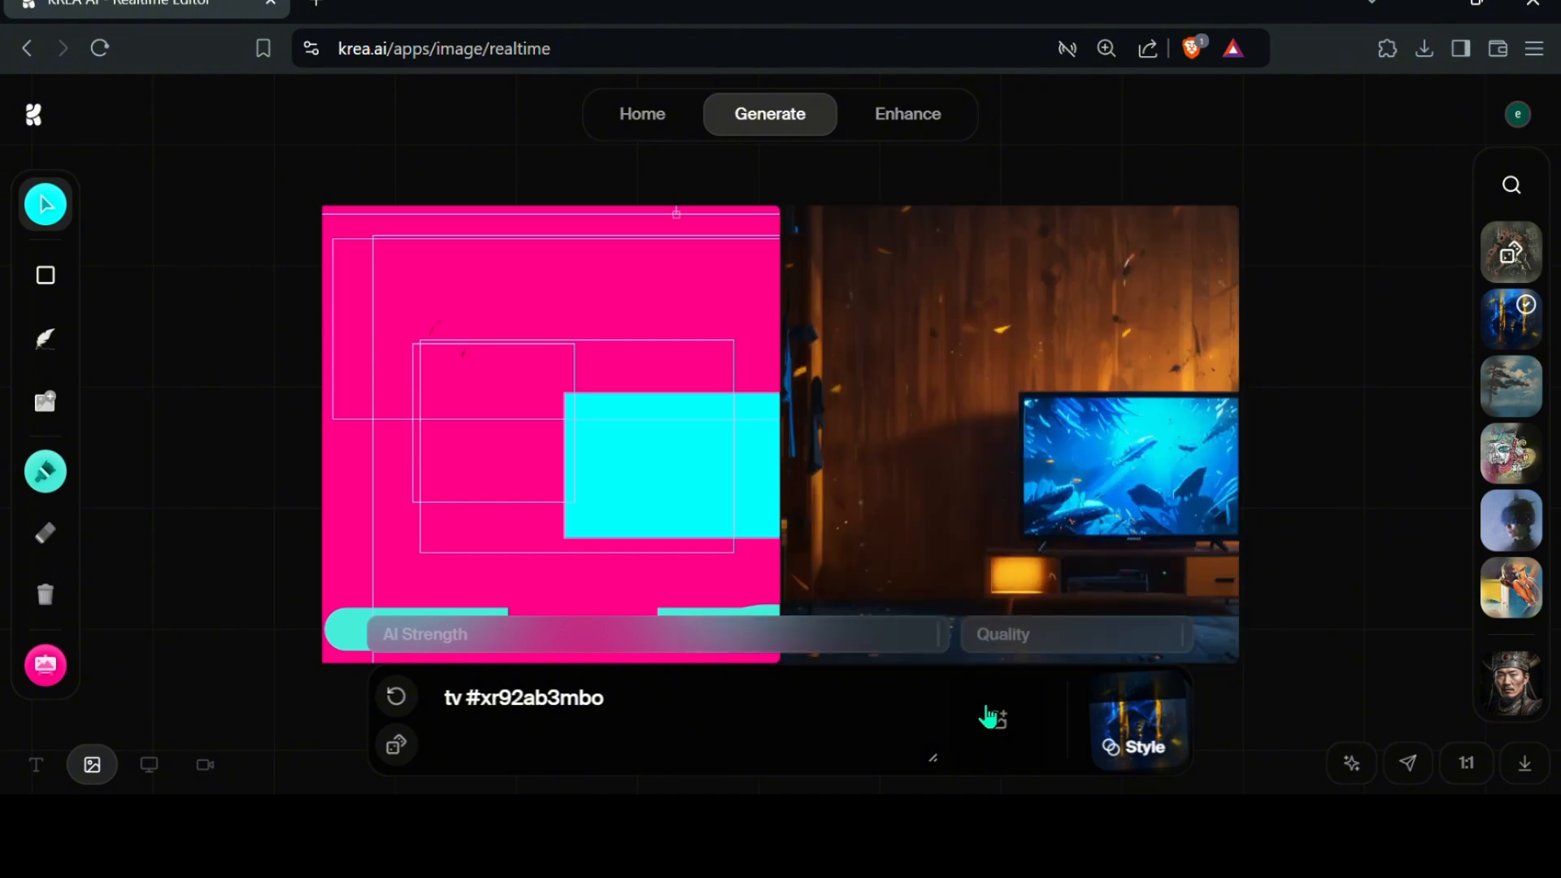
Step: Extend the prompt text before the style tag to "tv with sound system"
text(with so)
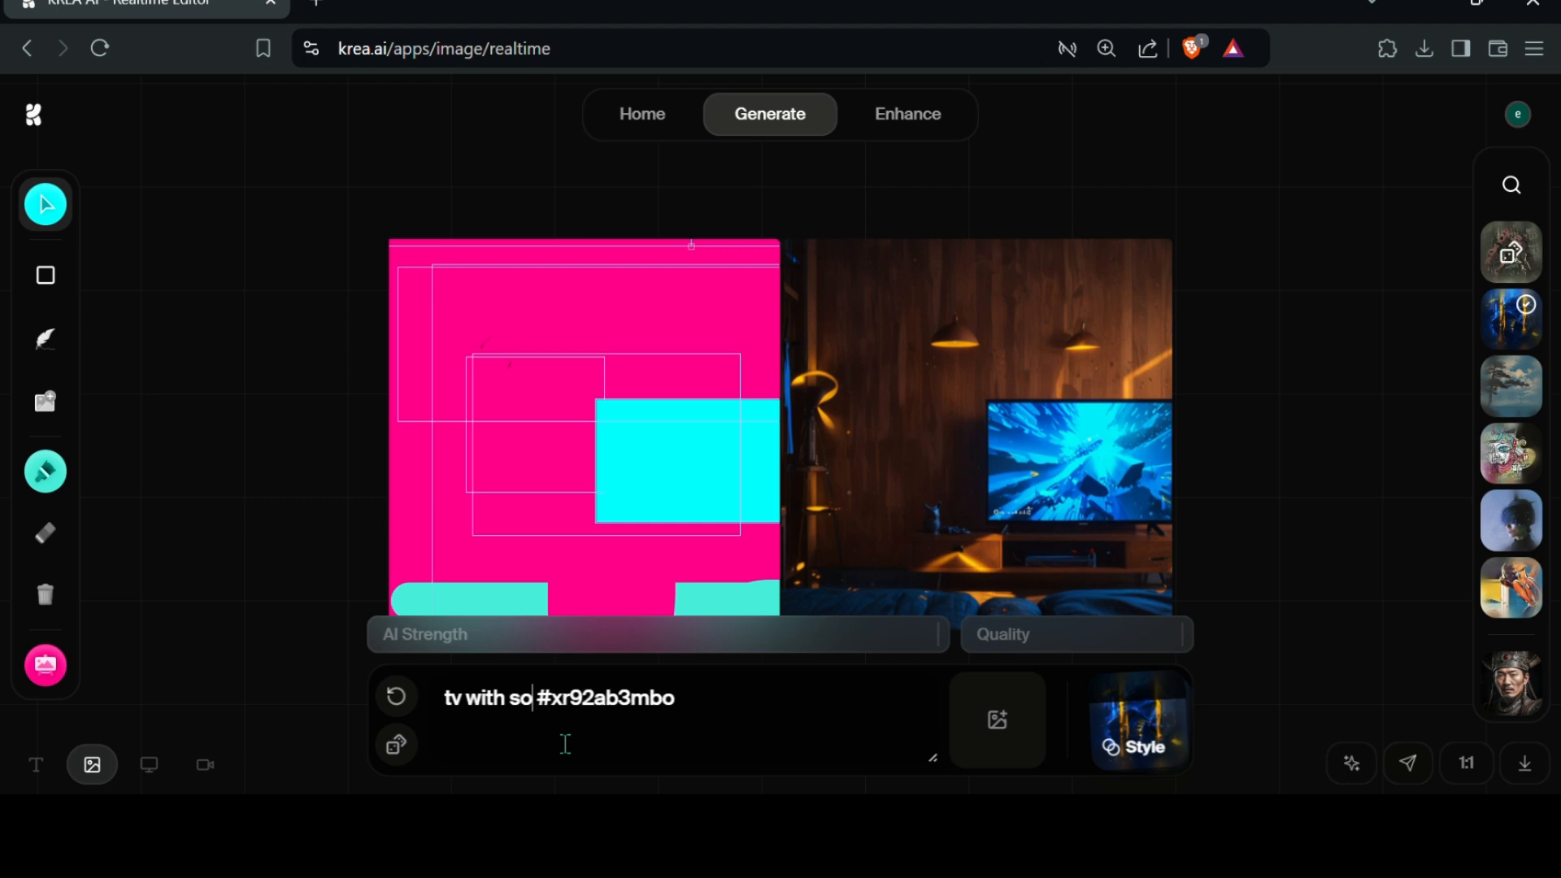
text(und sys)
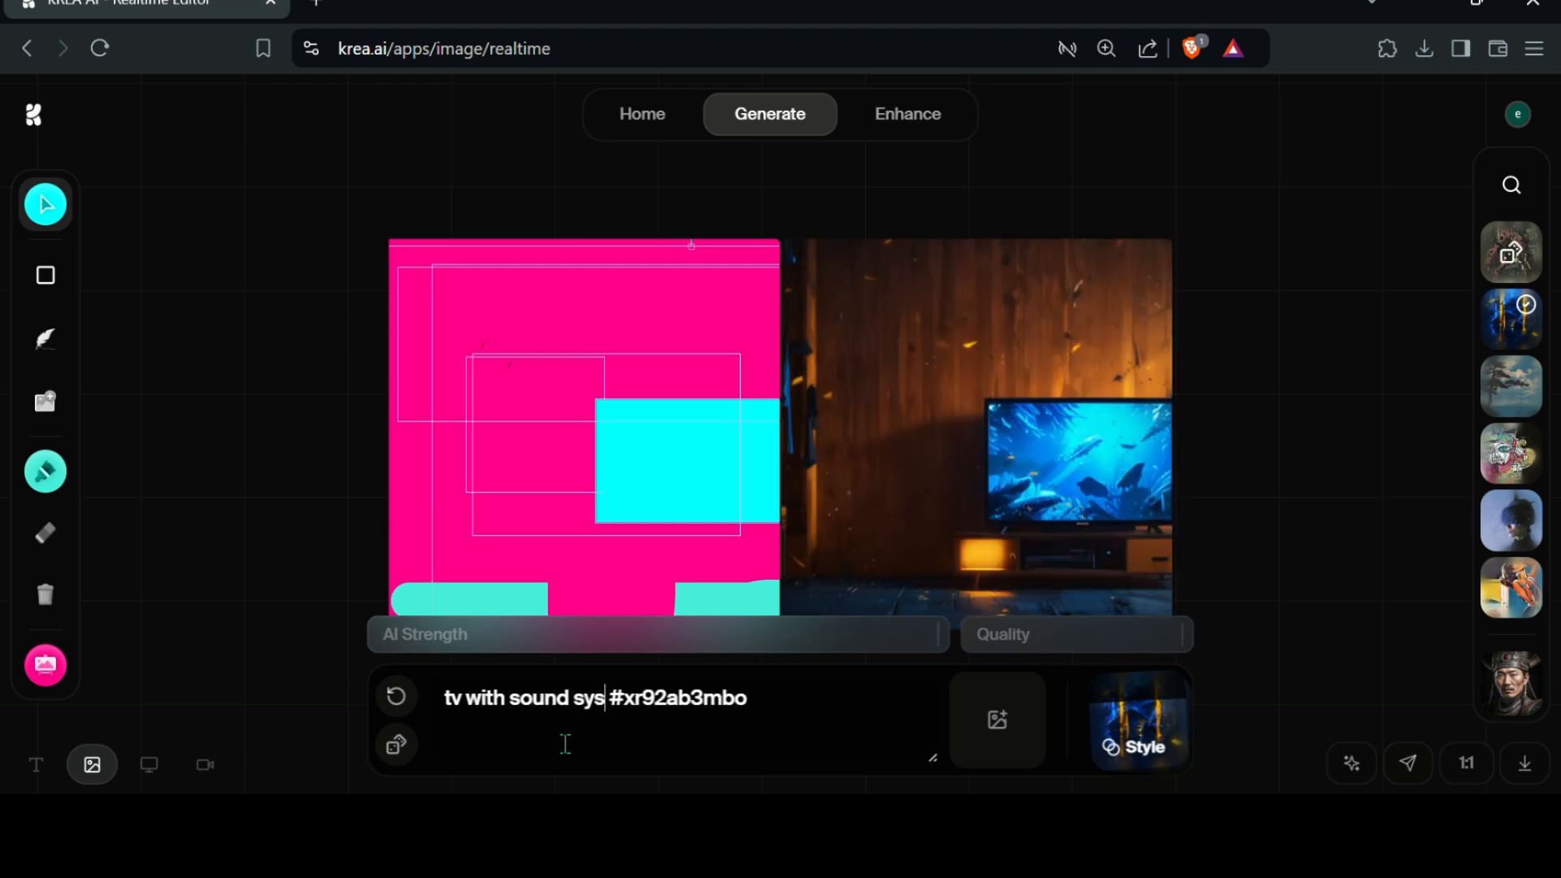
text(tem)
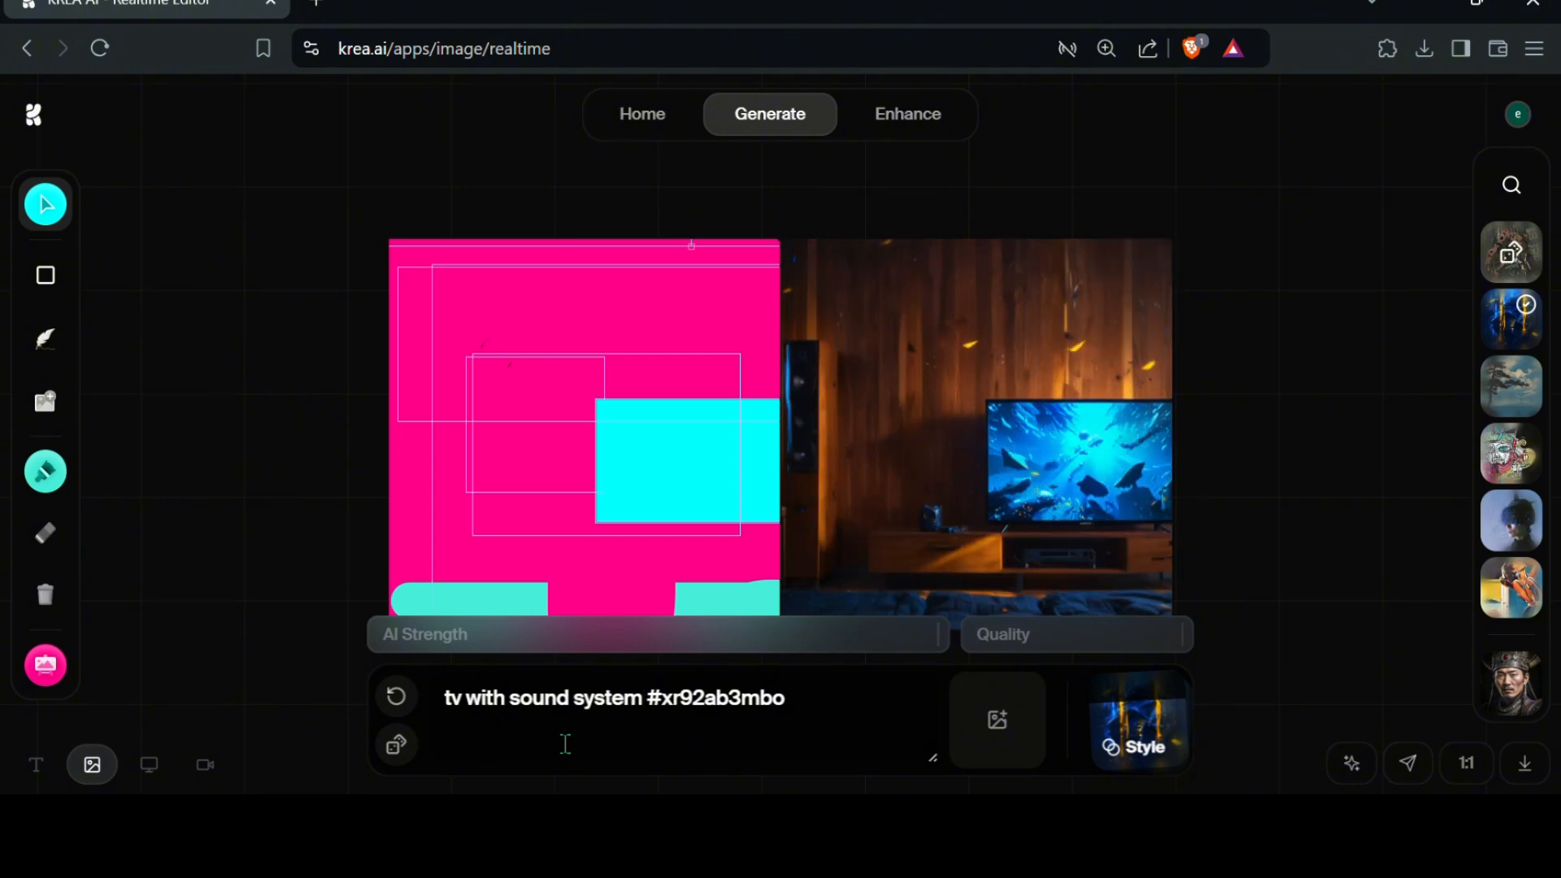
scroll(860, 468, up, 3)
scroll(861, 467, up, 3)
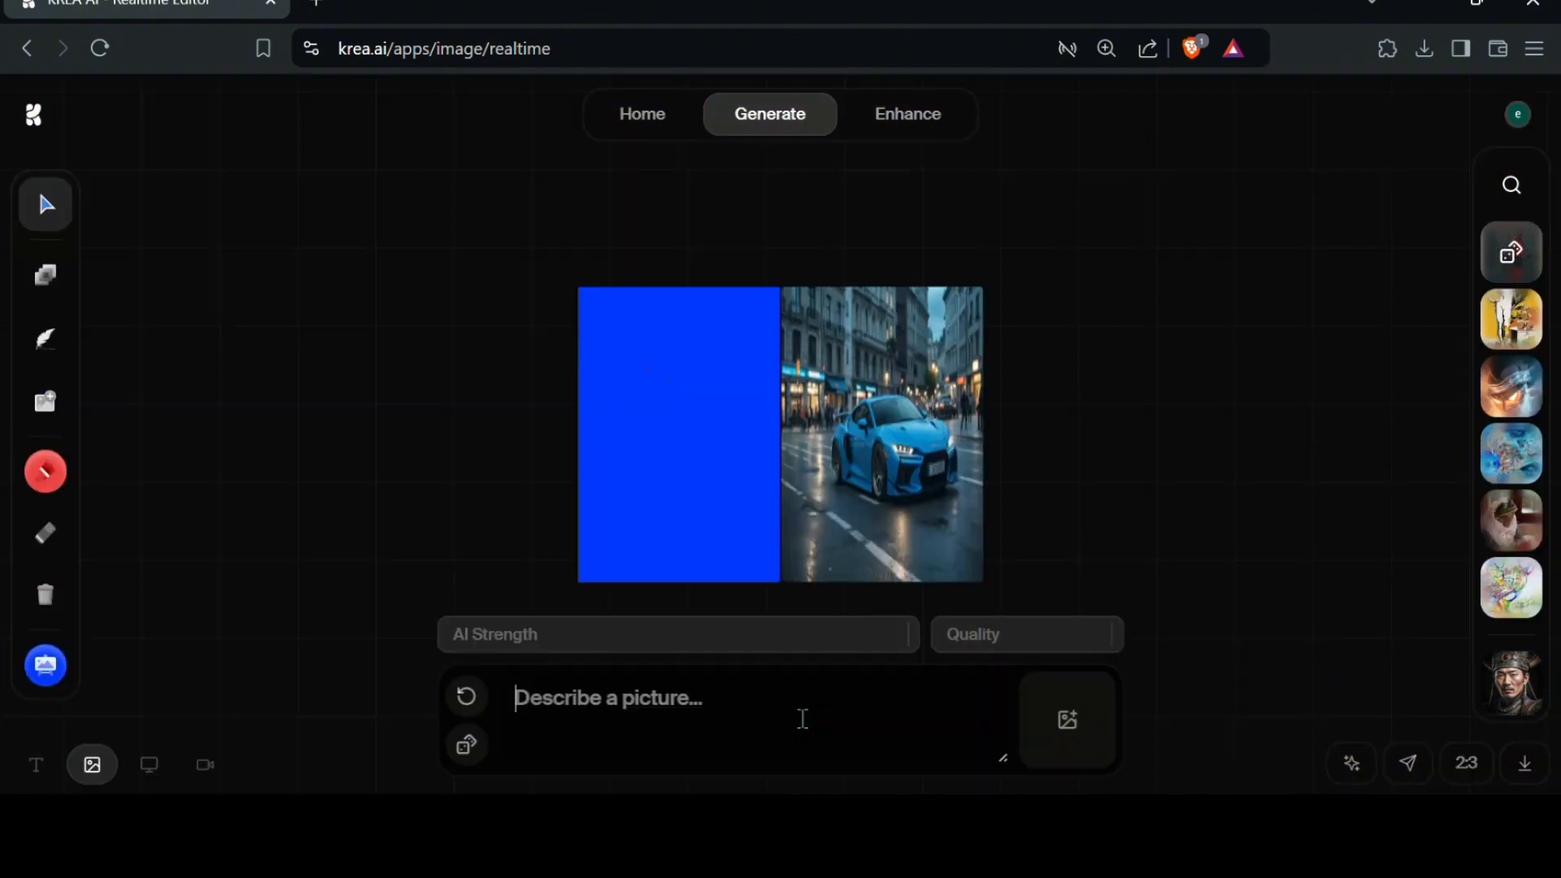
Step: Enter "tesla car" as the prompt and view the generated image up close
text(tesla)
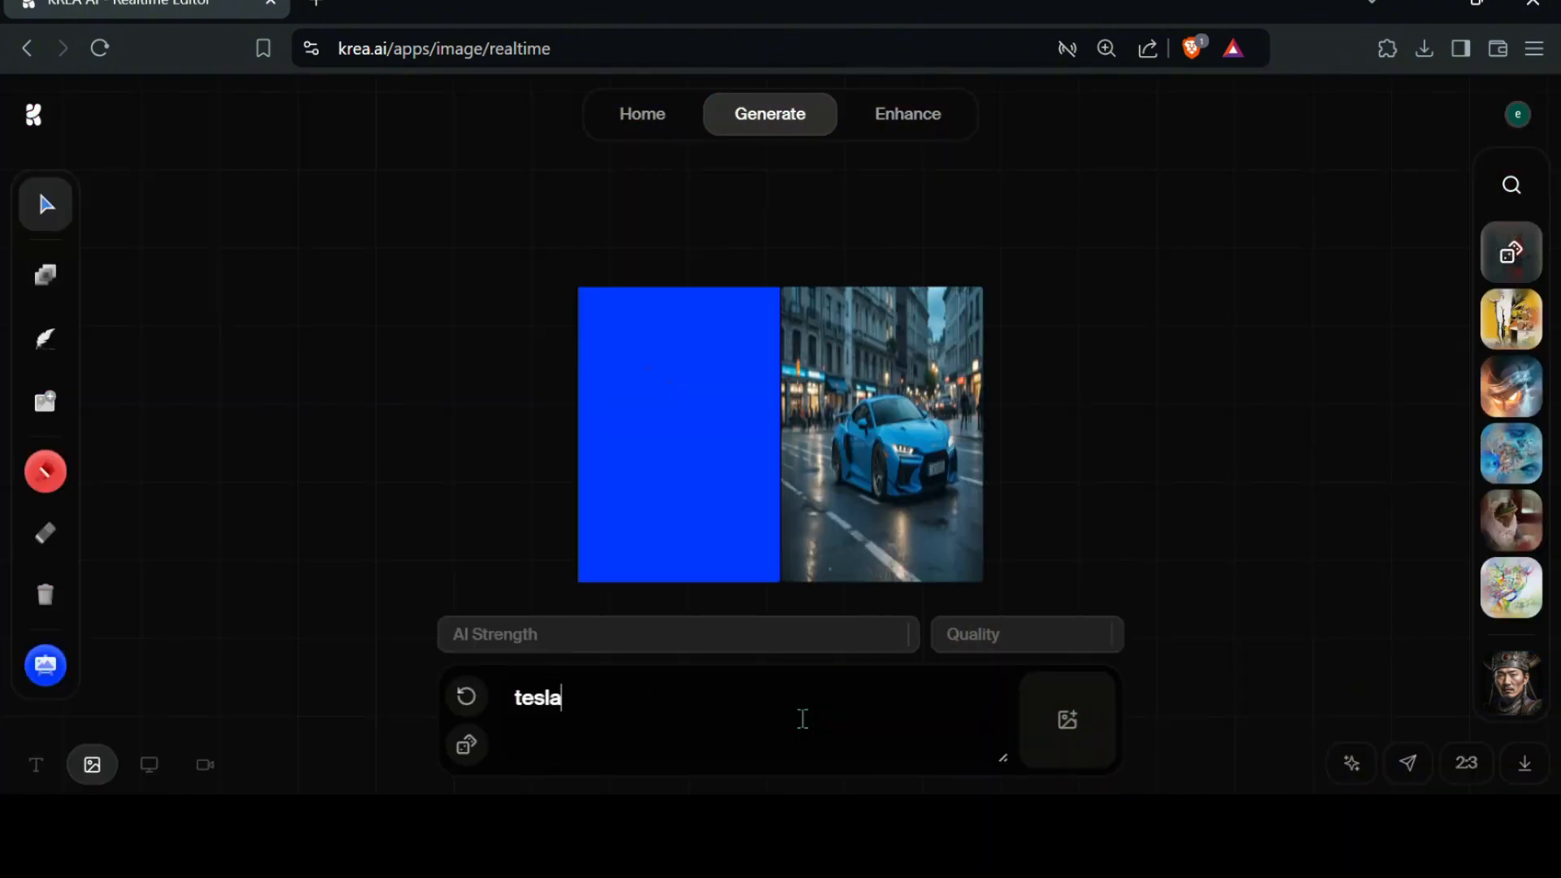
text( an)
key(BackSpace)
key(BackSpace)
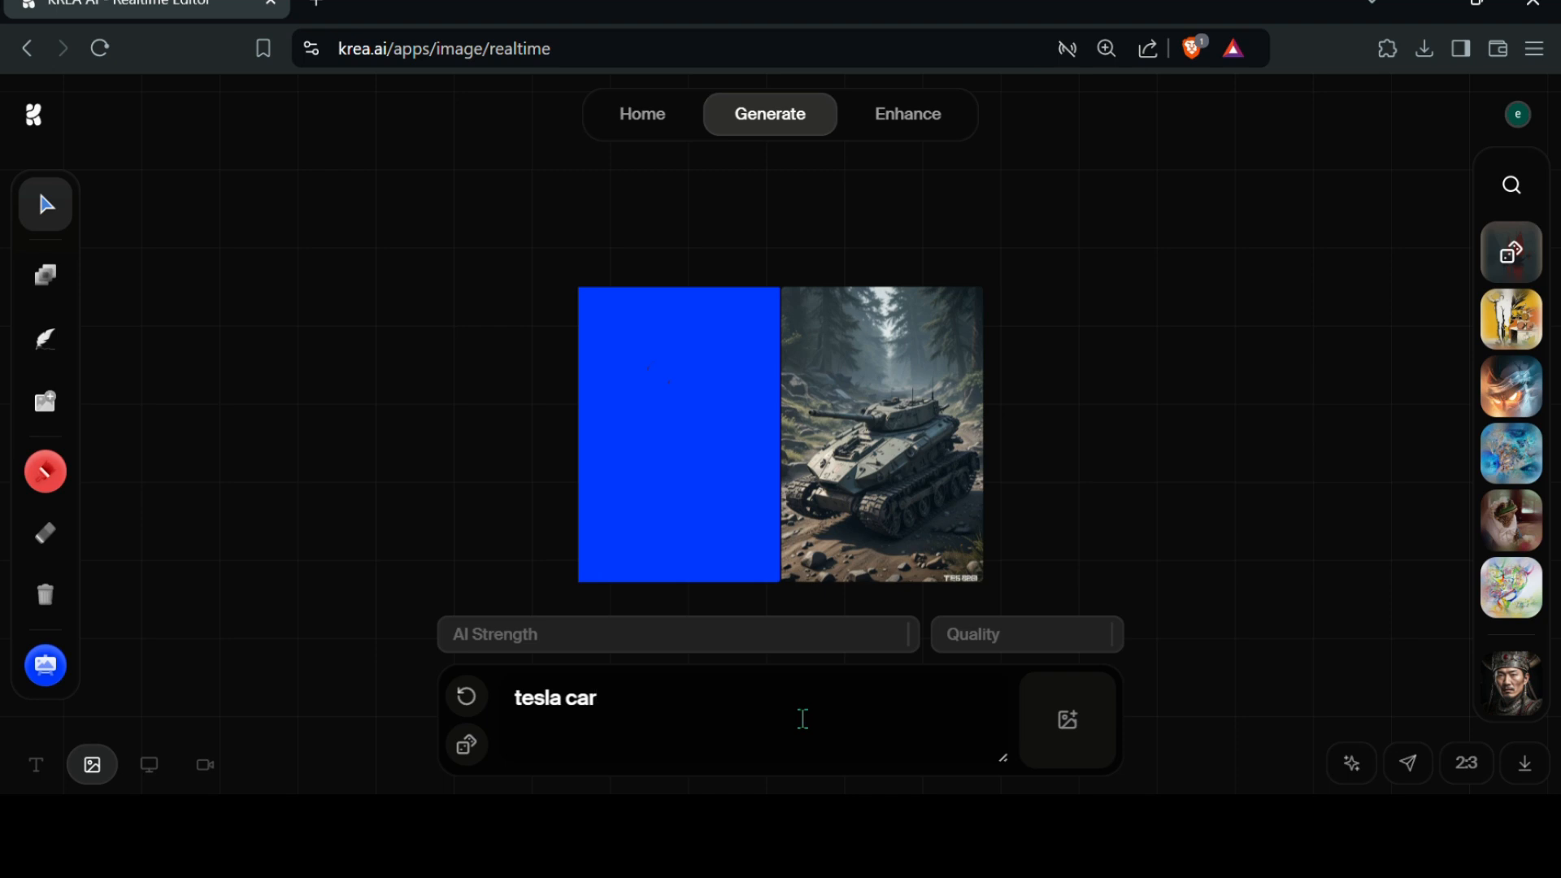
scroll(979, 441, up, 5)
scroll(979, 441, down, 4)
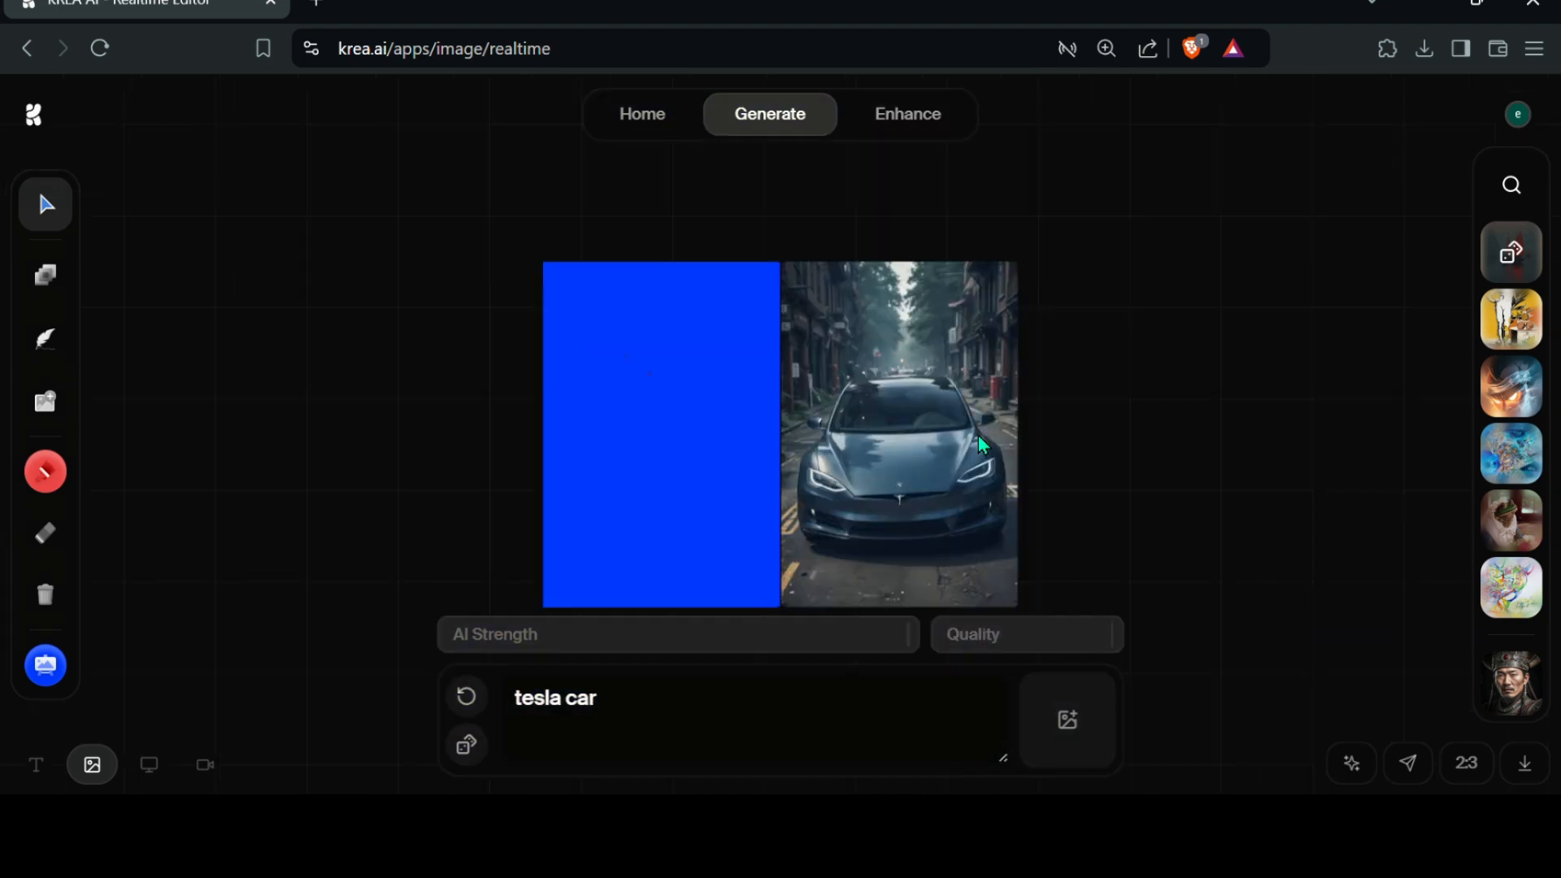
scroll(980, 441, up, 1)
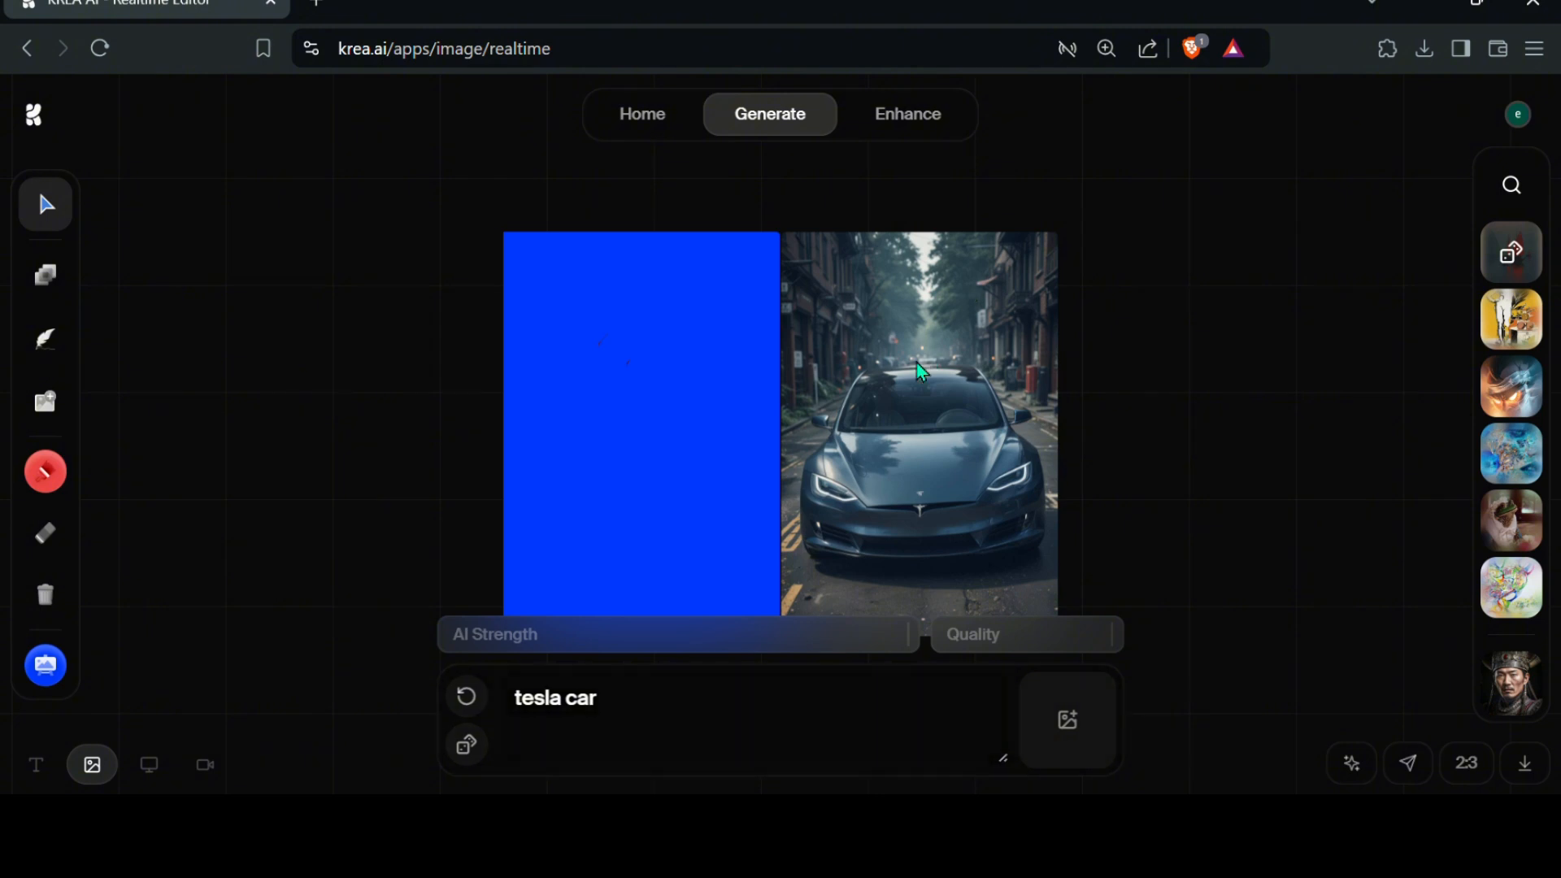
Step: Replace the prompt with "space x car"
triple_click(544, 723)
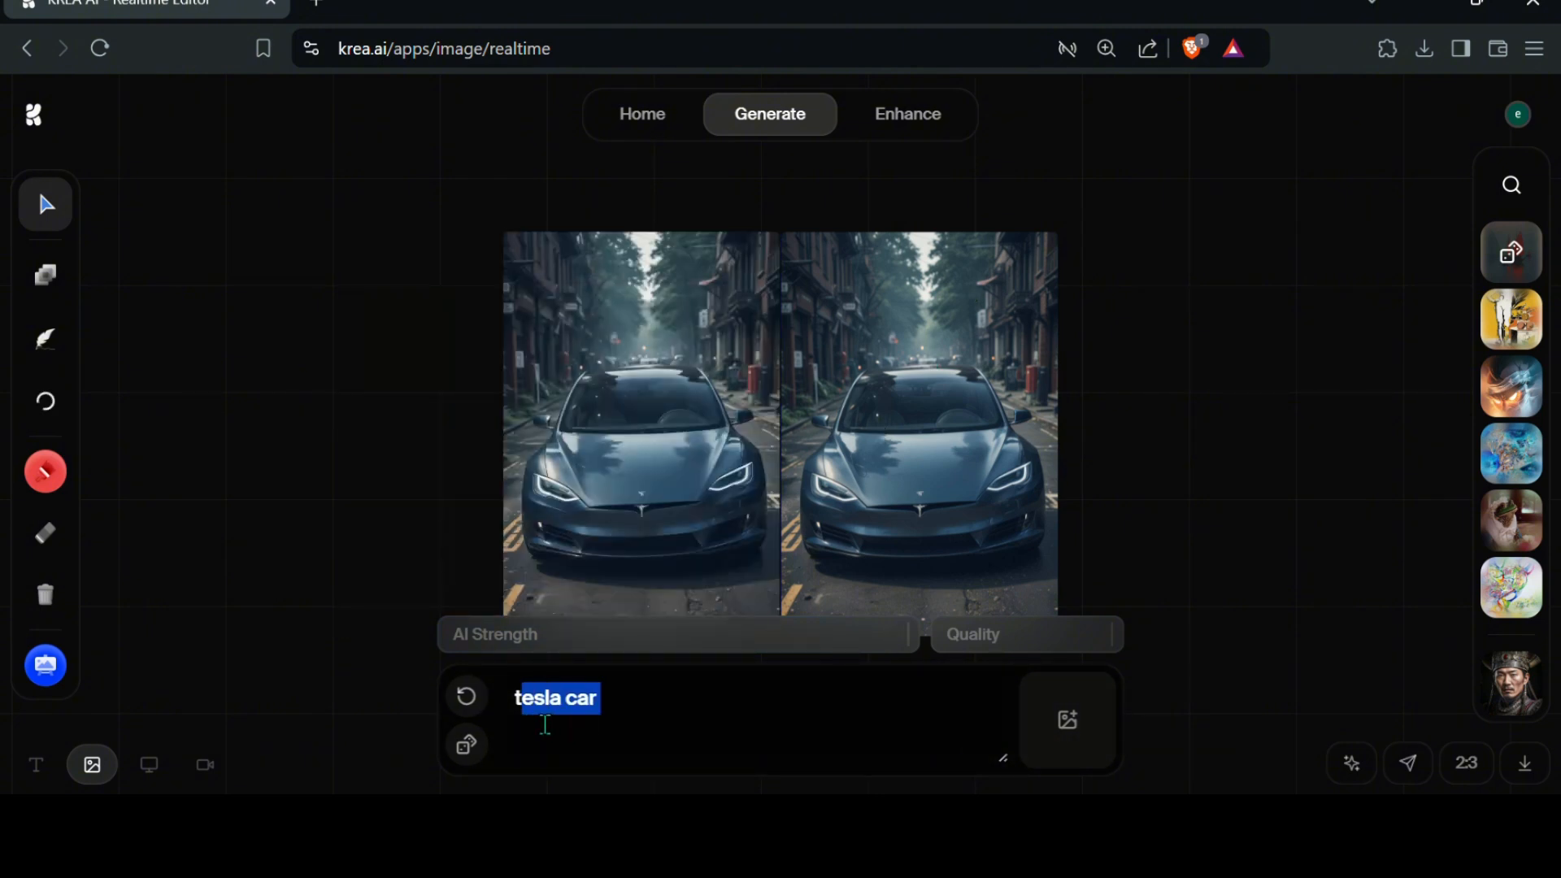
text(tesla aa)
key(BackSpace)
key(BackSpace)
key(BackSpace)
key(BackSpace)
key(BackSpace)
text(space x)
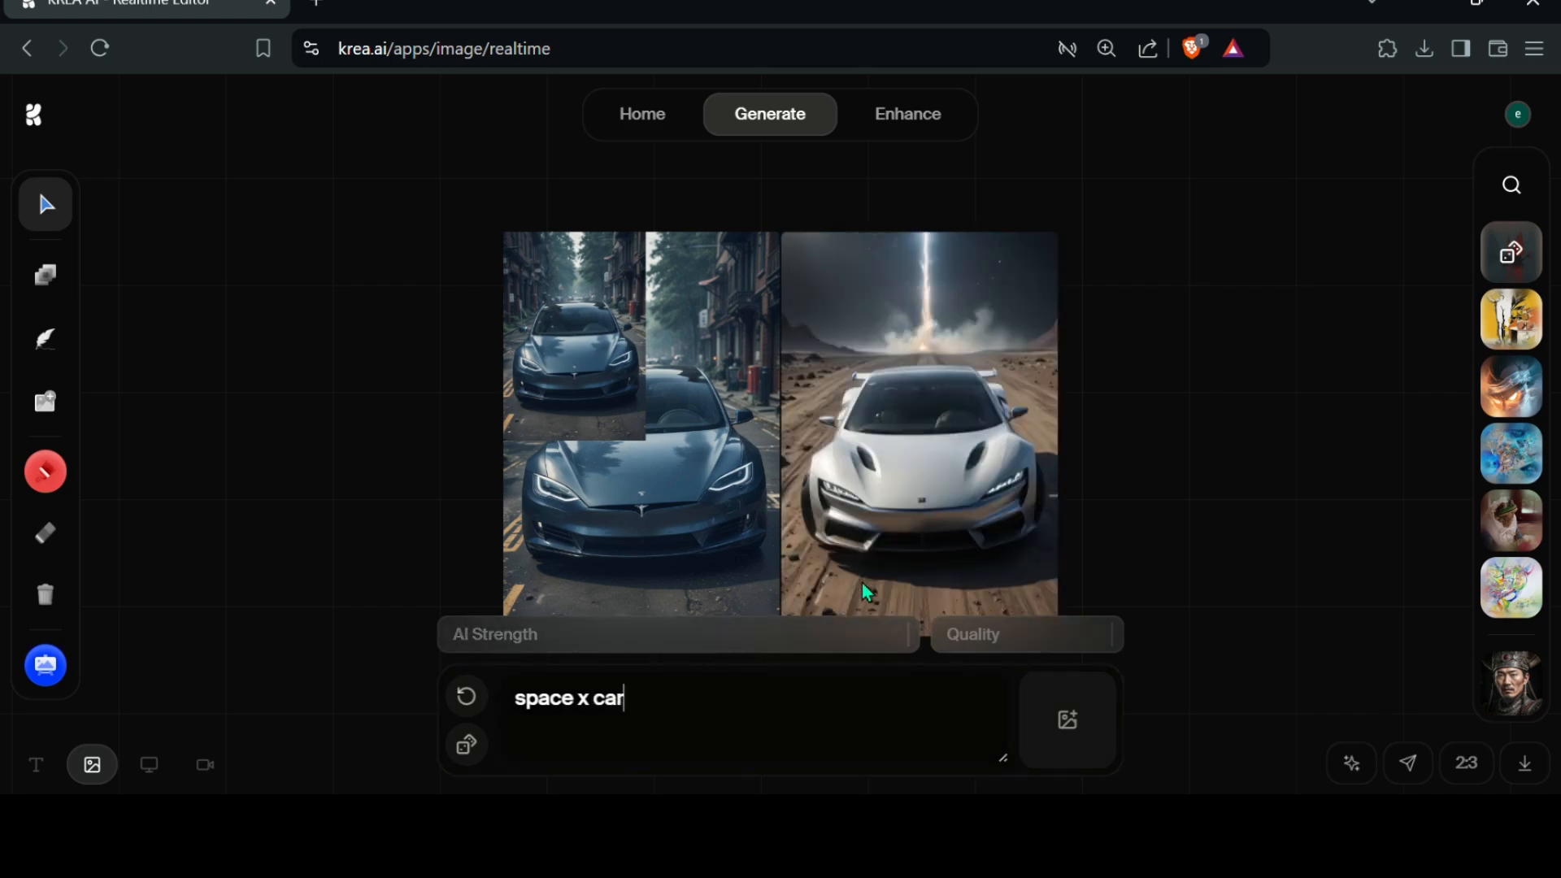
Step: Delete the smaller duplicate car picture from the canvas and inspect the regenerated image
click(576, 382)
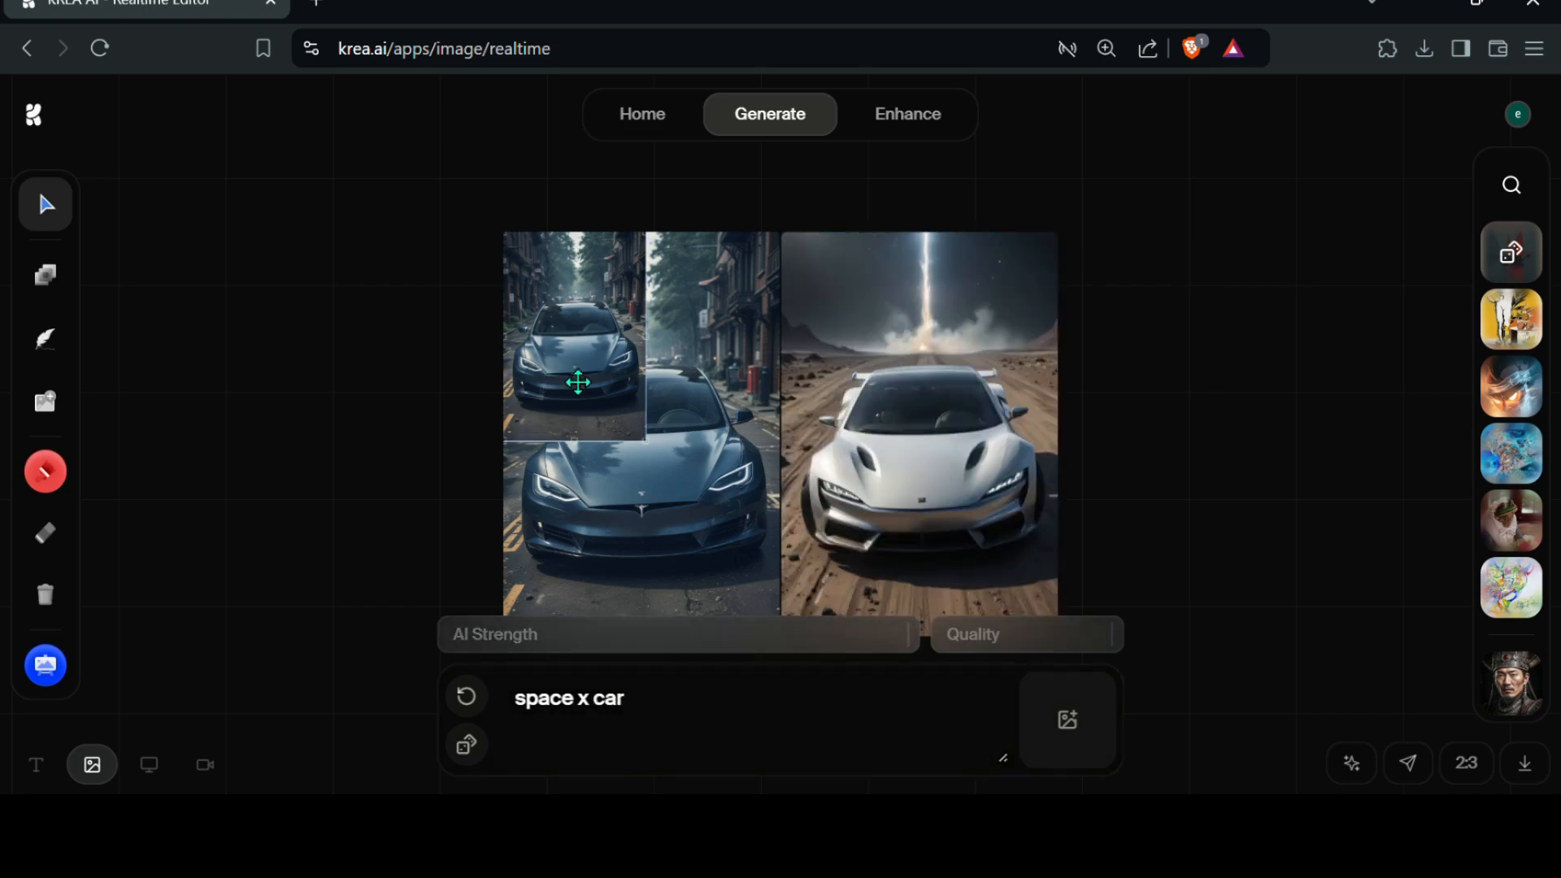
key(Delete)
scroll(907, 518, up, 3)
scroll(912, 494, down, 1)
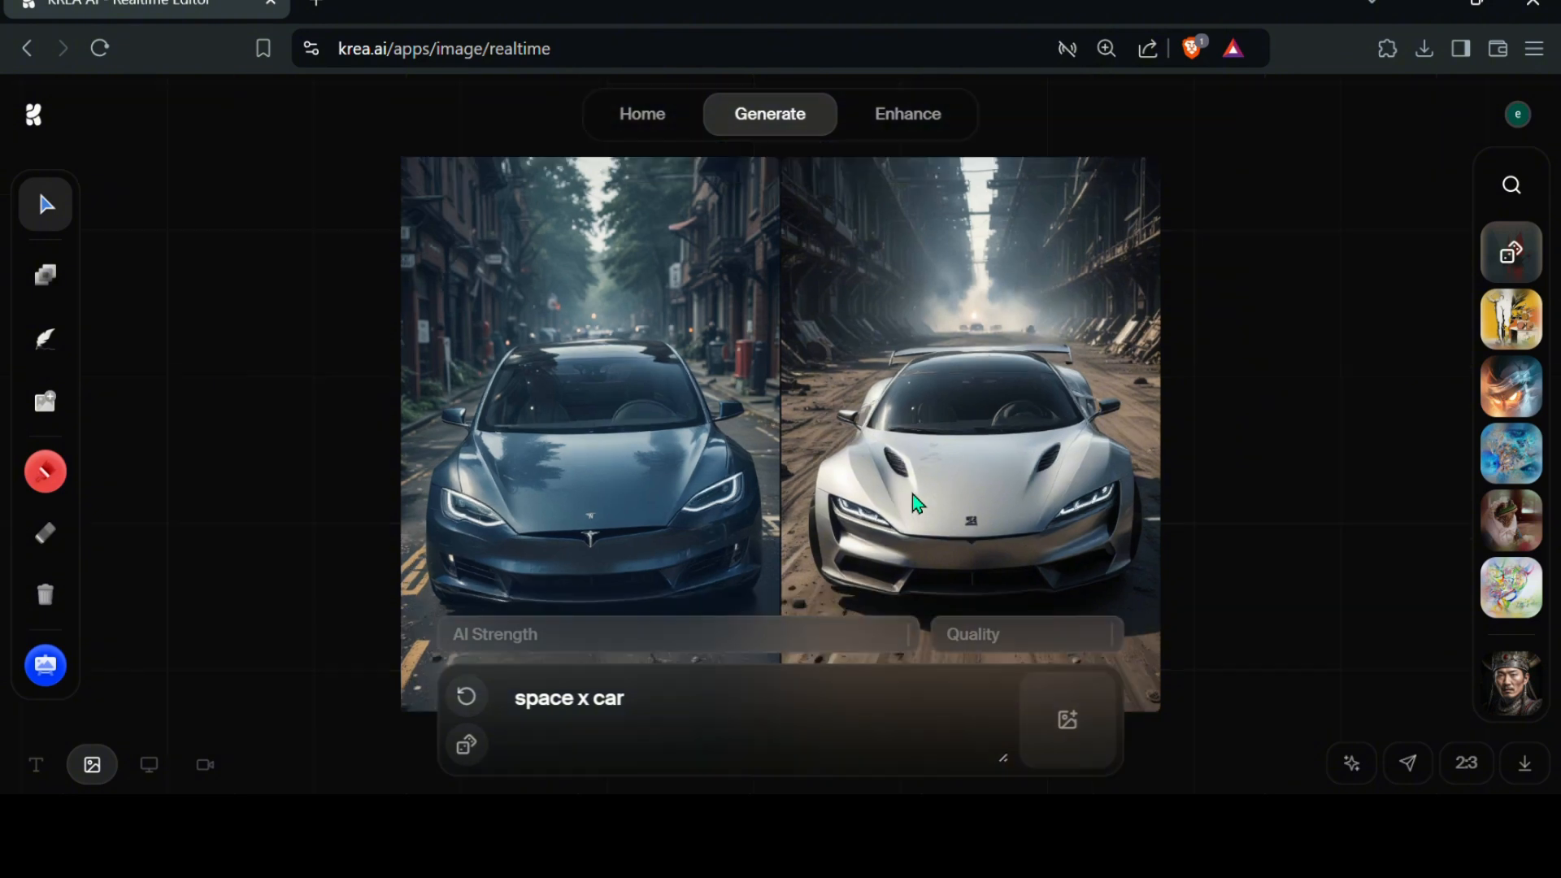
scroll(917, 504, down, 2)
scroll(911, 508, up, 1)
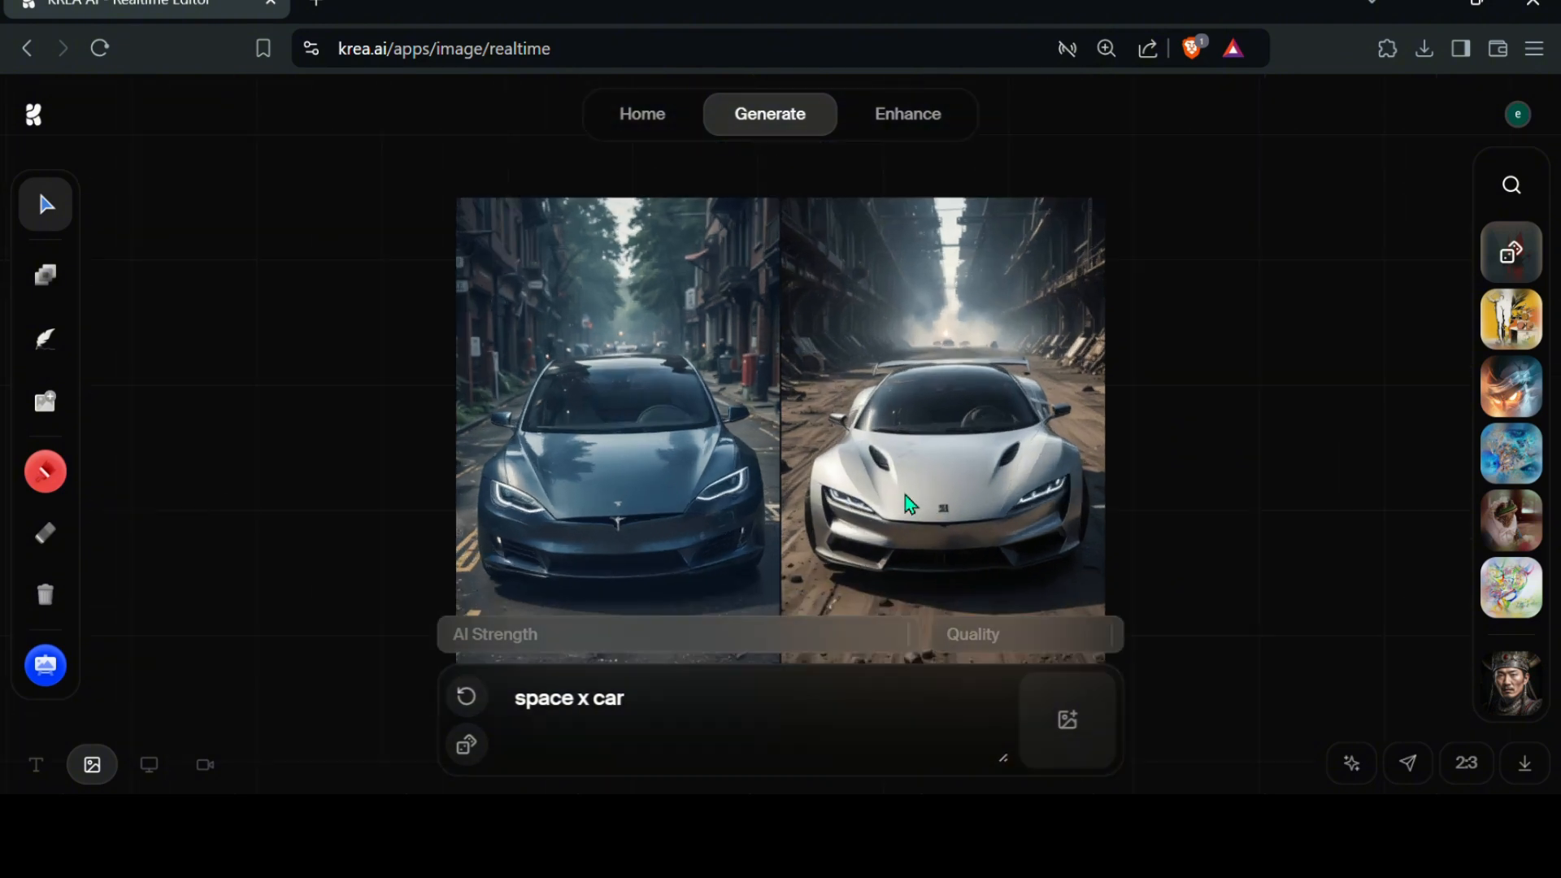
scroll(883, 553, down, 2)
scroll(912, 533, up, 1)
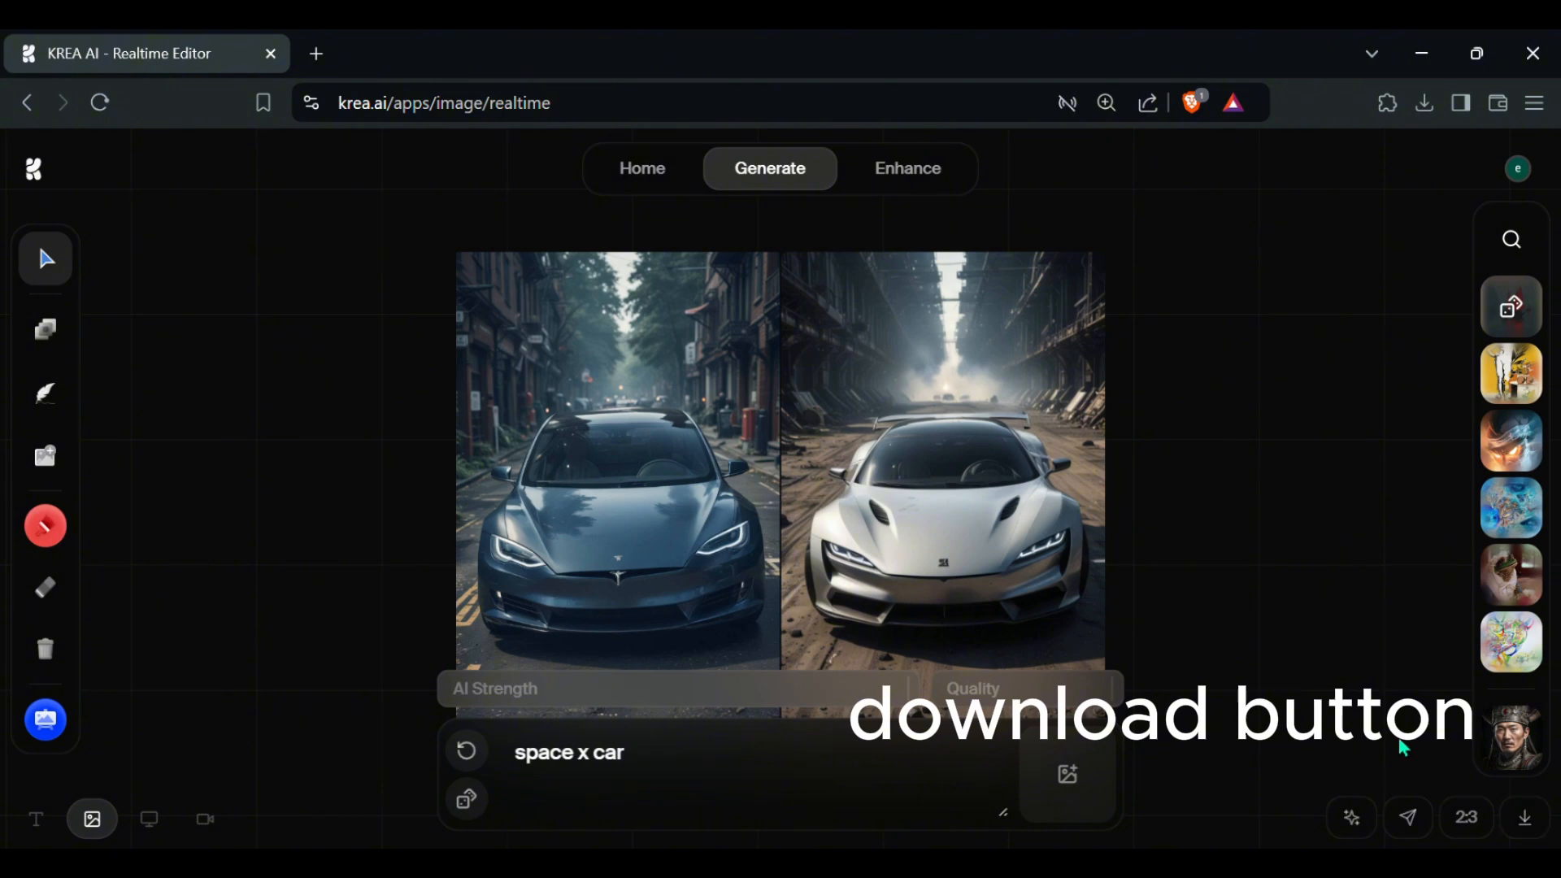
Step: Download the generated image and switch the aspect ratio to 1:1 and on to 3:2
click(1524, 838)
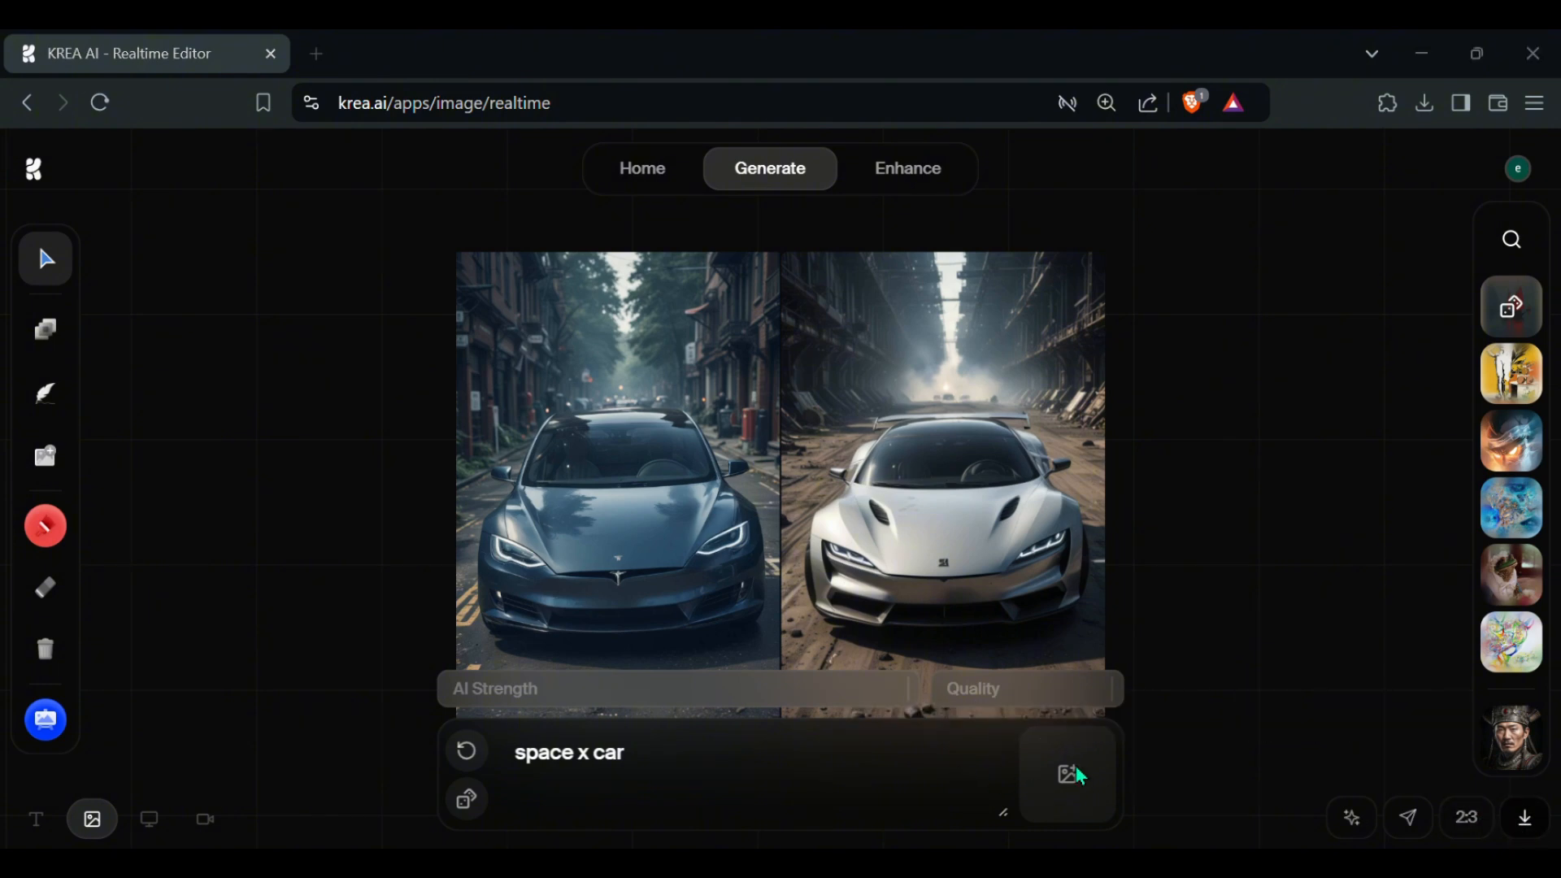
click(1473, 829)
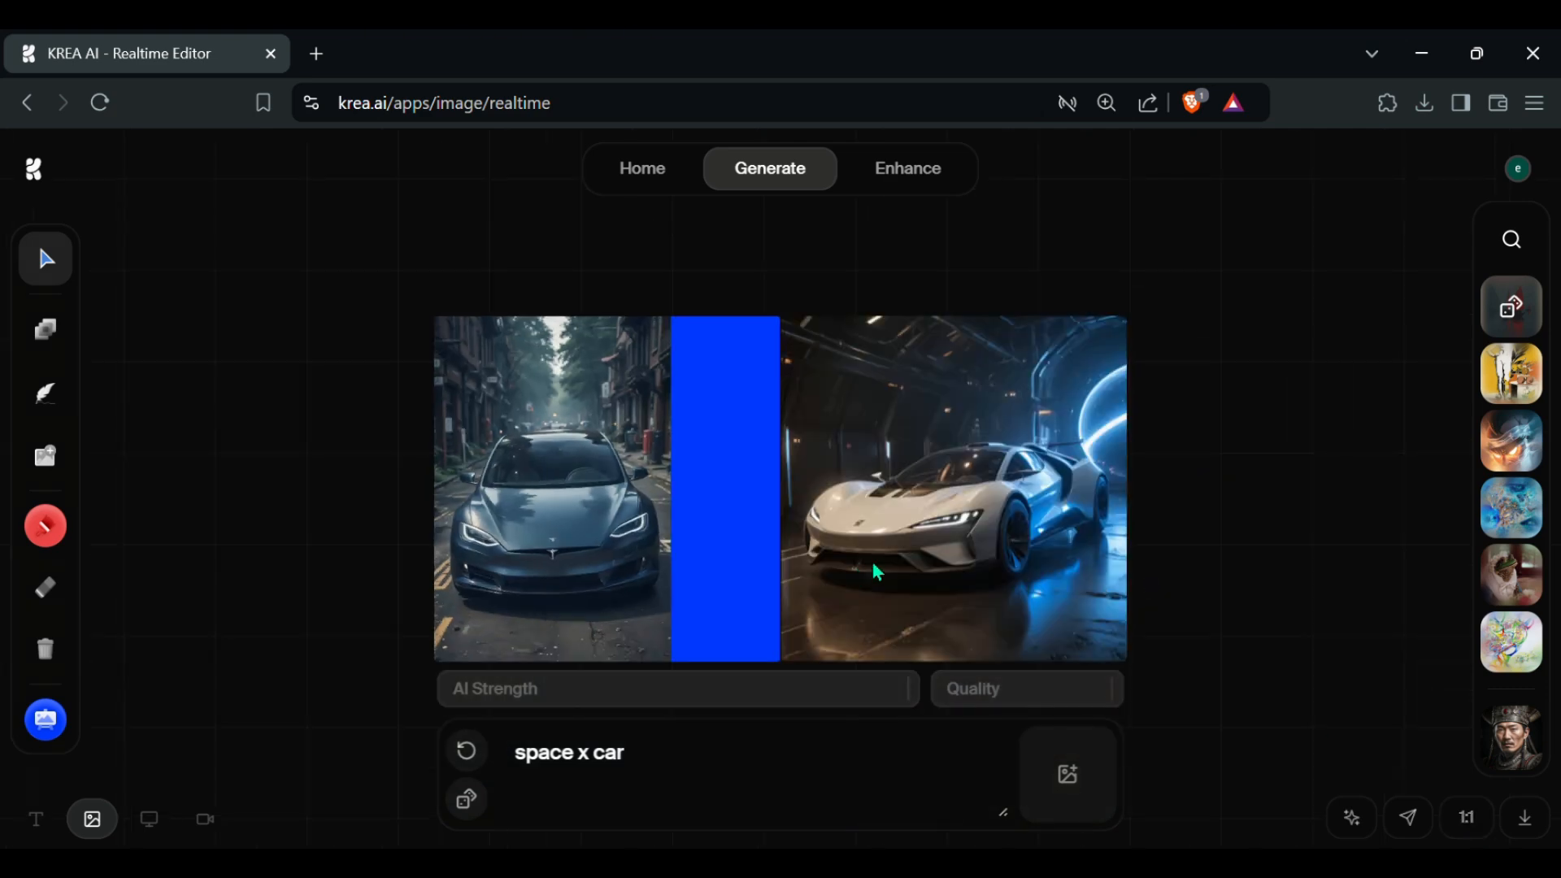
click(1475, 819)
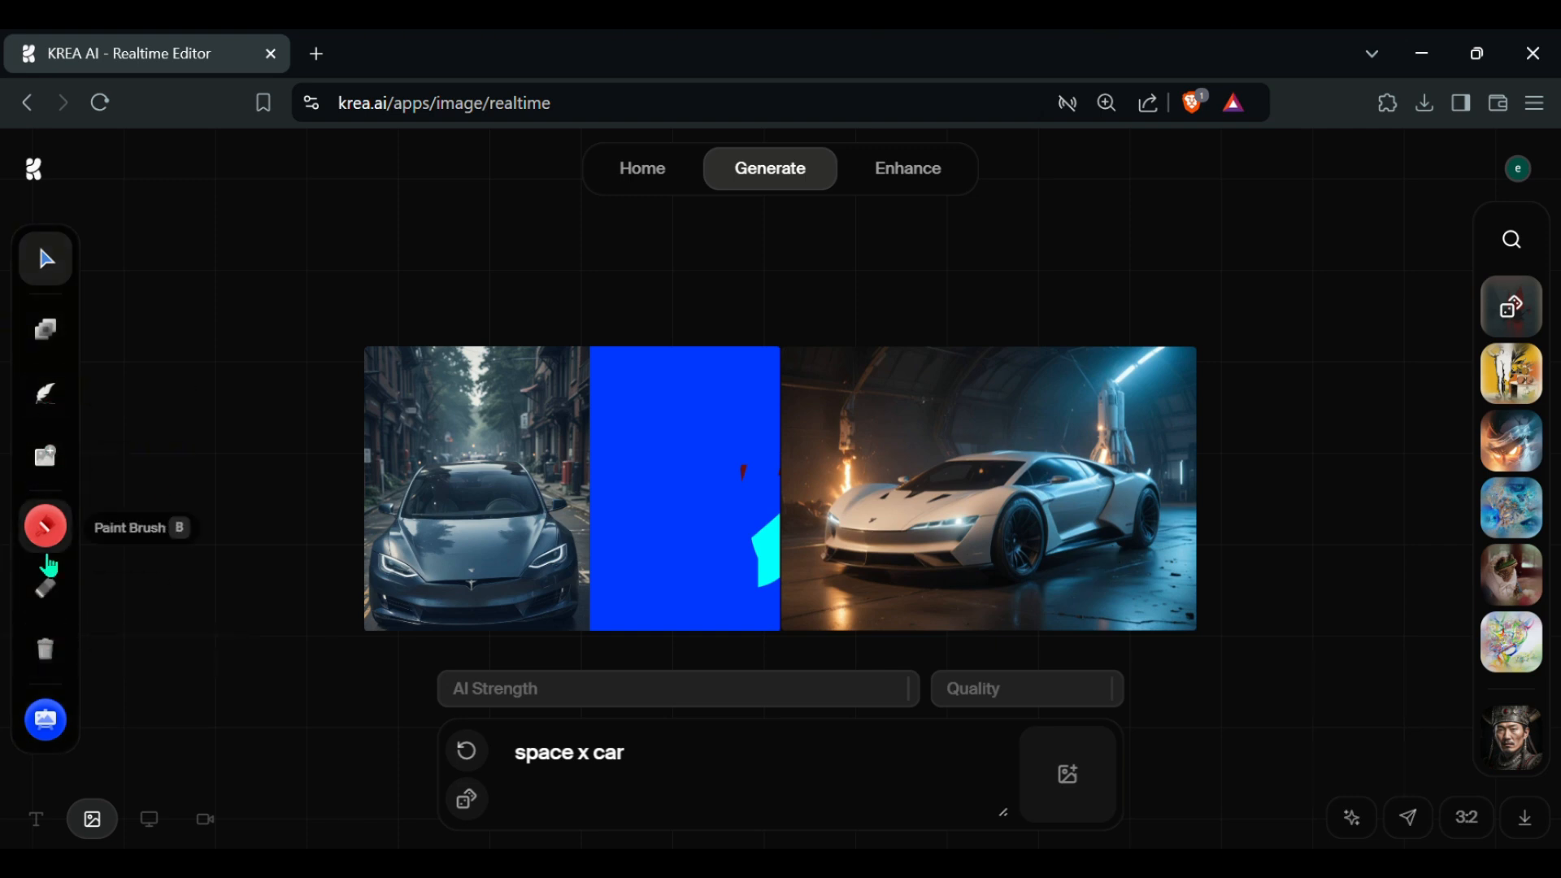
Step: Paint looping red brush strokes over the blue area beside the car and a red bar across its windshield
click(45, 528)
mouse_move(687, 399)
mouse_down()
mouse_move(797, 540)
mouse_move(743, 390)
mouse_move(599, 661)
mouse_move(707, 352)
mouse_move(627, 593)
mouse_move(686, 591)
mouse_up()
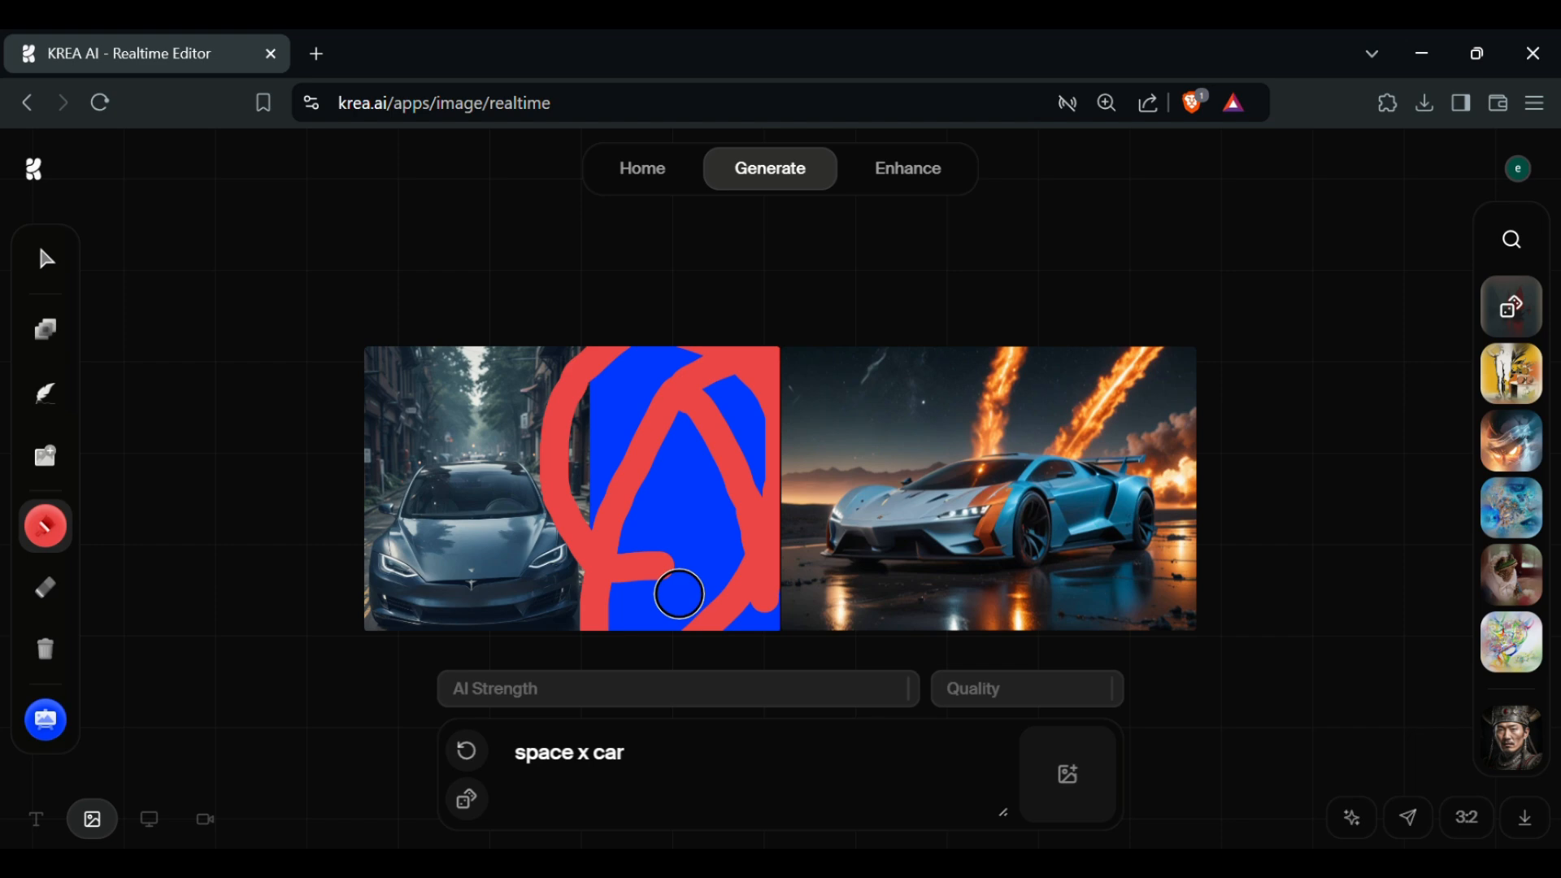
scroll(1057, 561, up, 6)
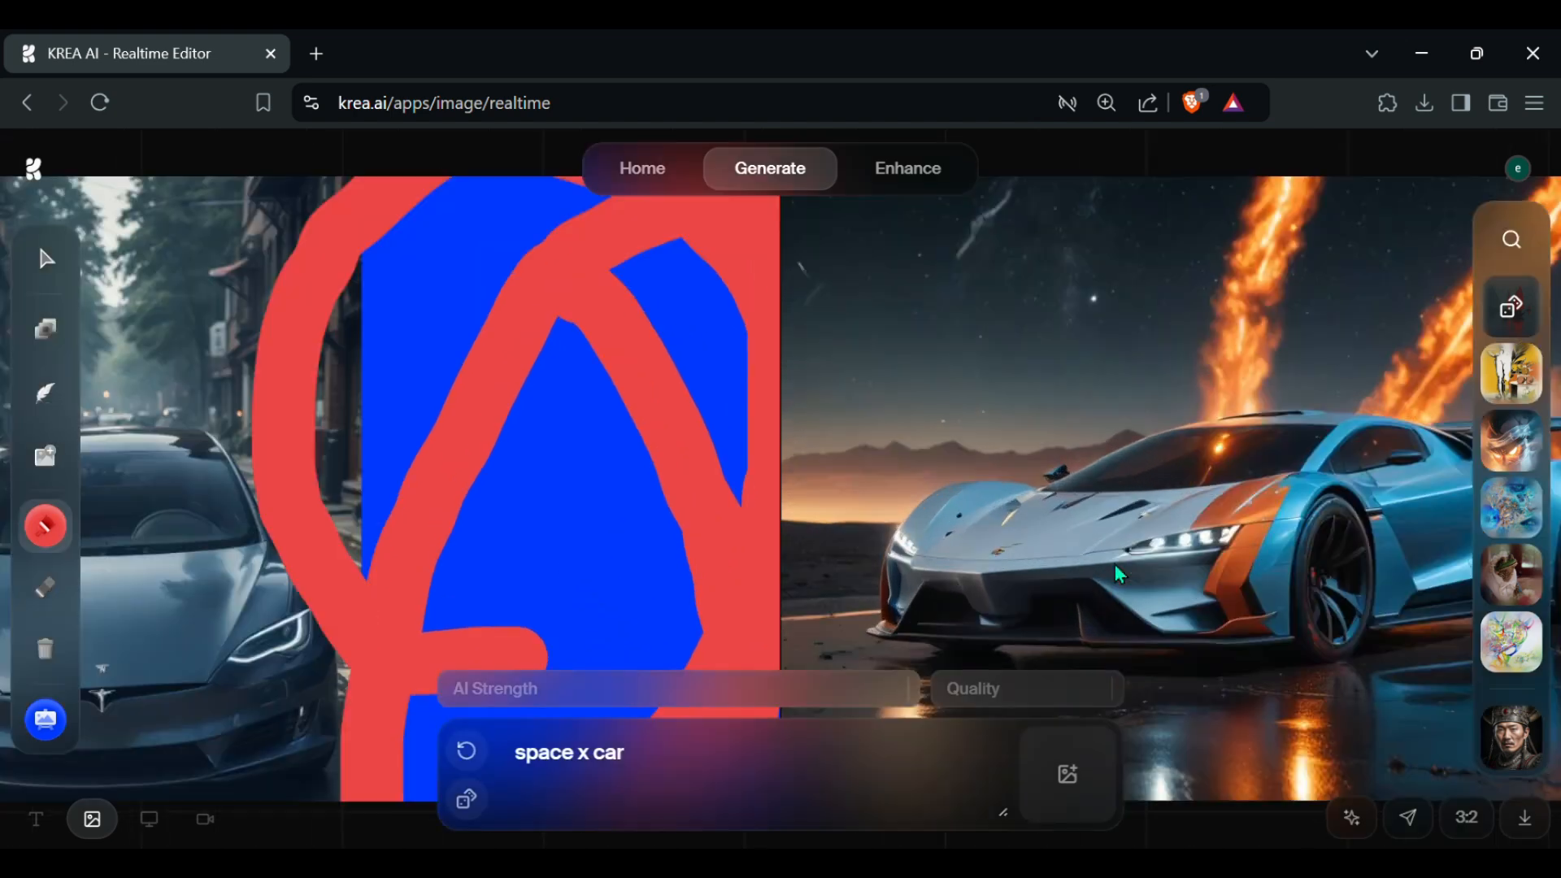
scroll(1260, 612, down, 1)
scroll(1260, 612, down, 4)
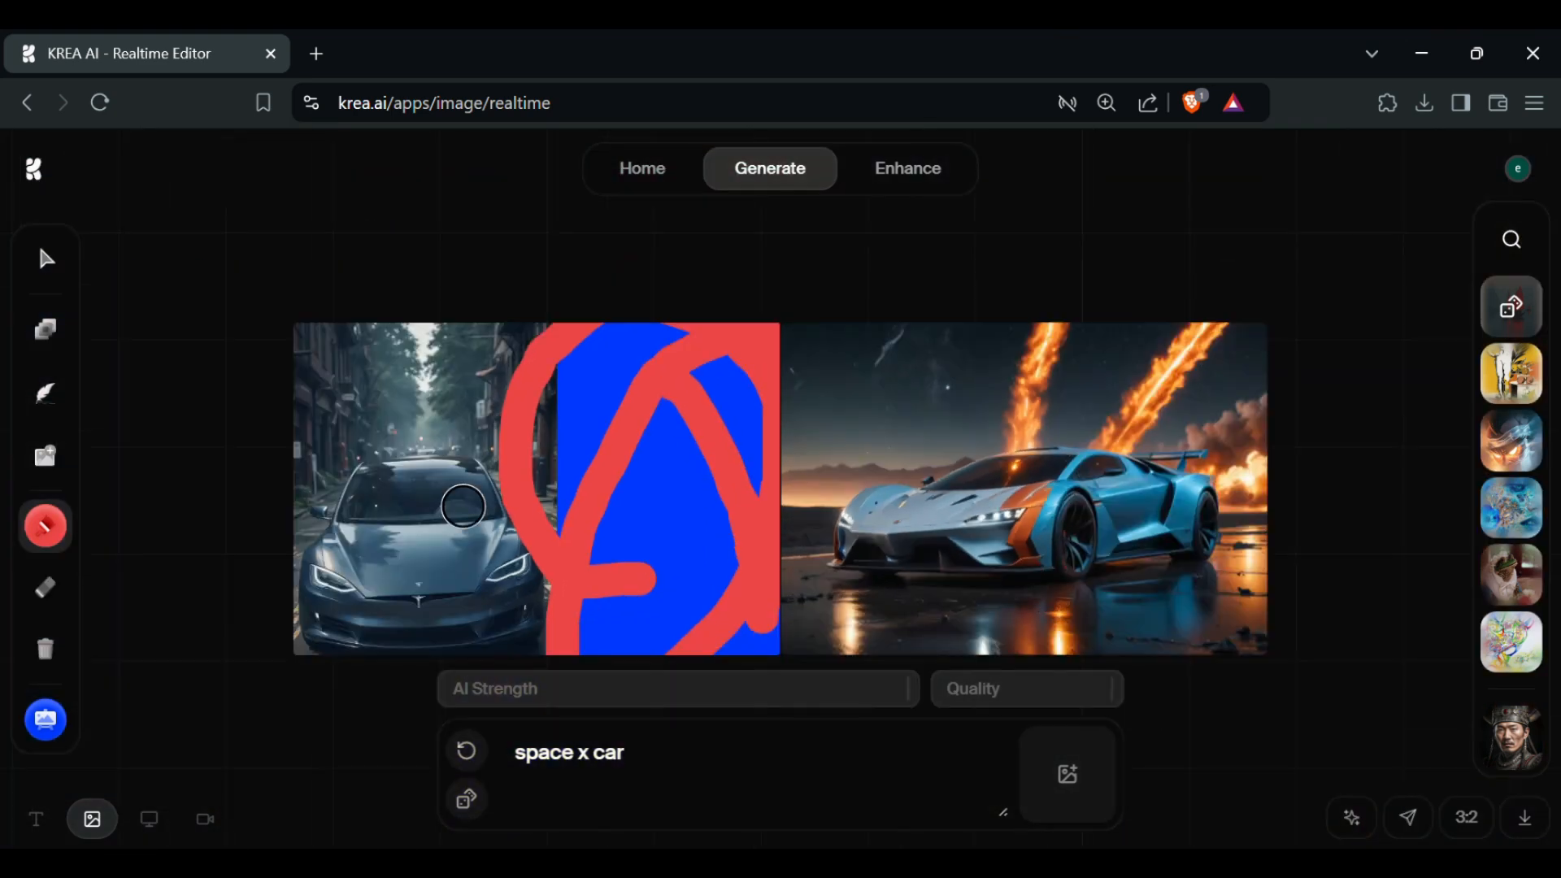
drag(357, 498, 480, 519)
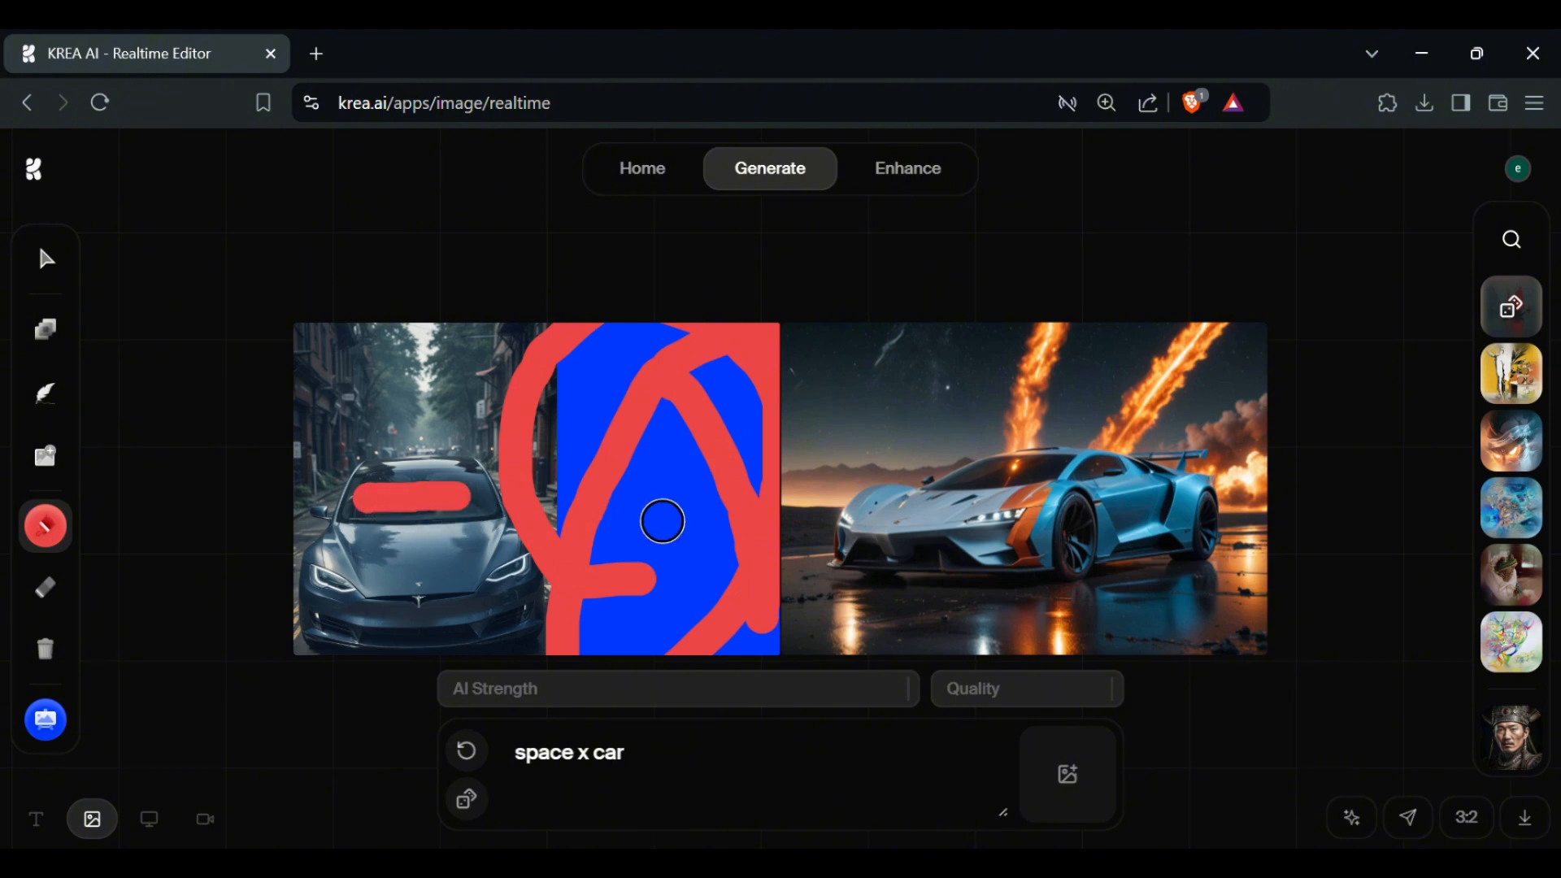
scroll(941, 533, up, 2)
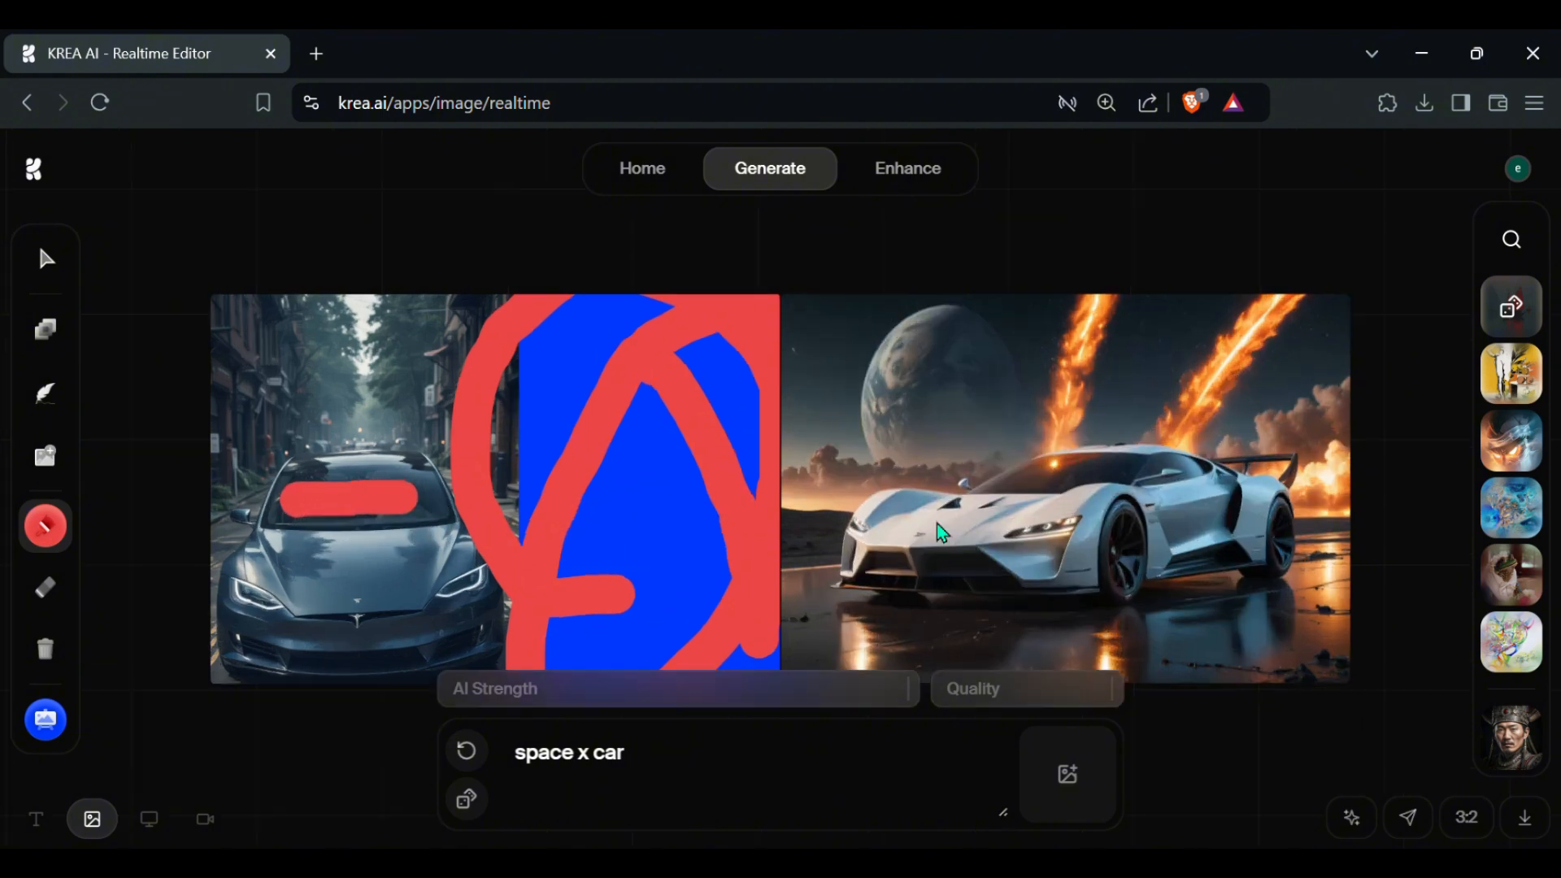
scroll(941, 533, down, 3)
scroll(941, 533, up, 2)
scroll(941, 537, down, 1)
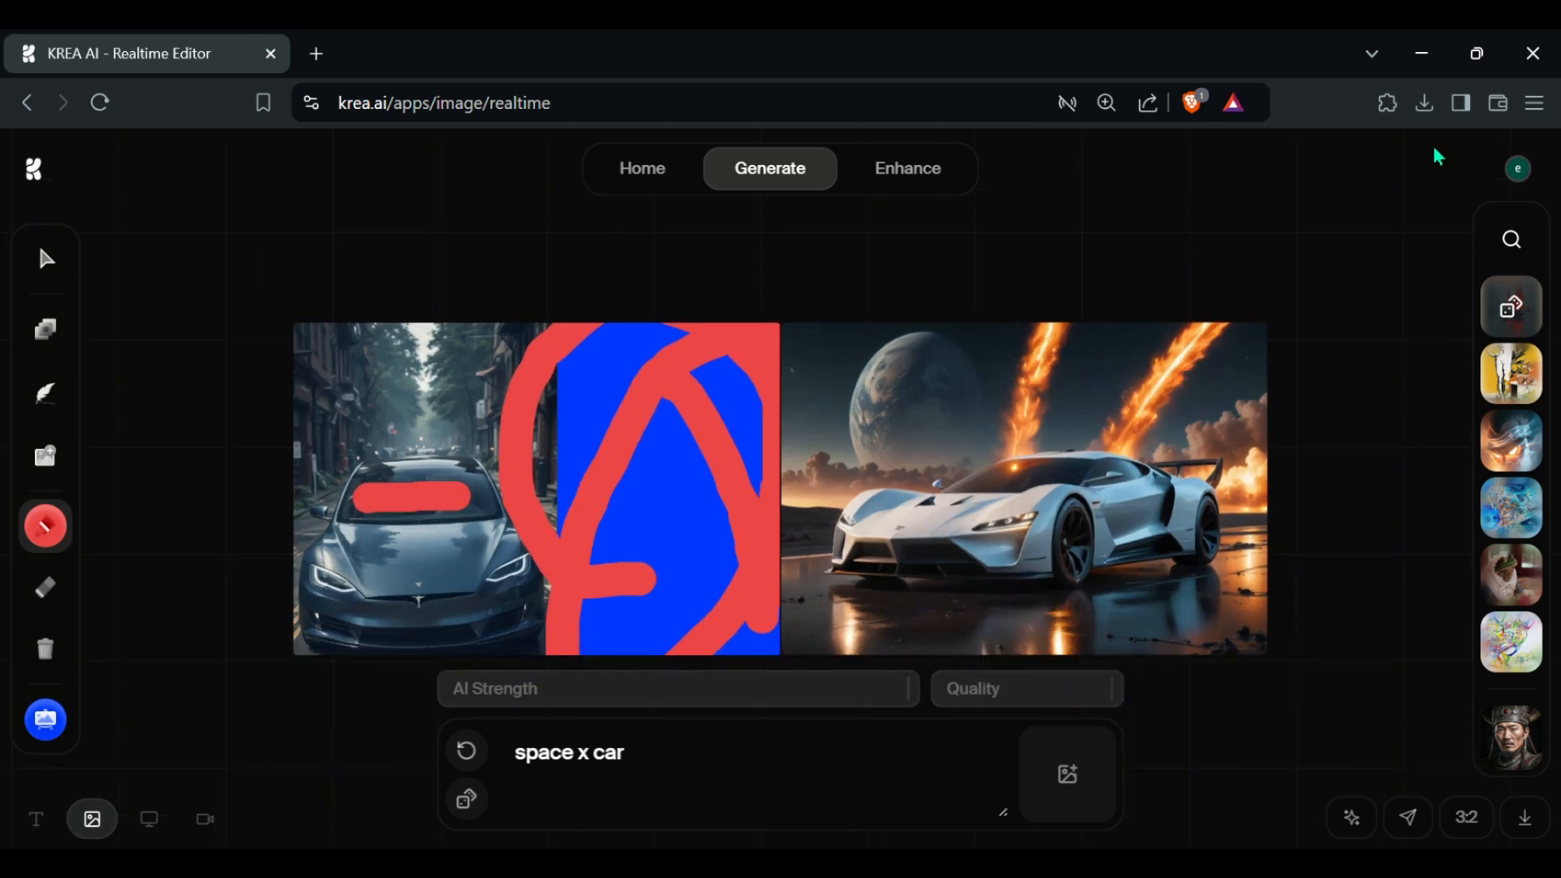
Step: Change the aspect ratio to 2:3, examine the portrait result, and set the ratio to 1:1
click(1494, 823)
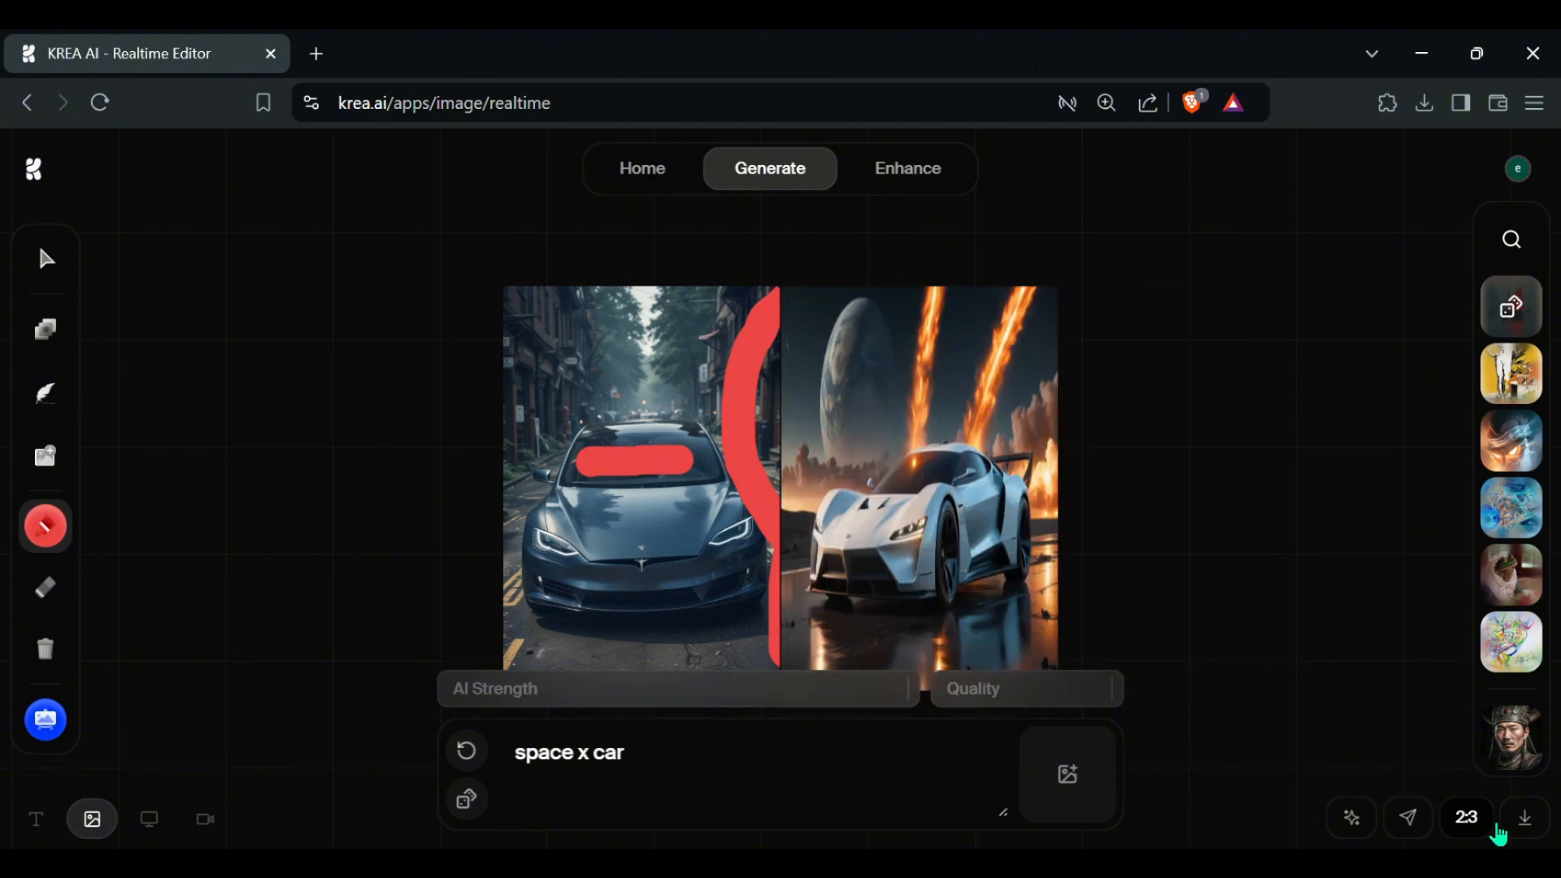
scroll(977, 565, up, 2)
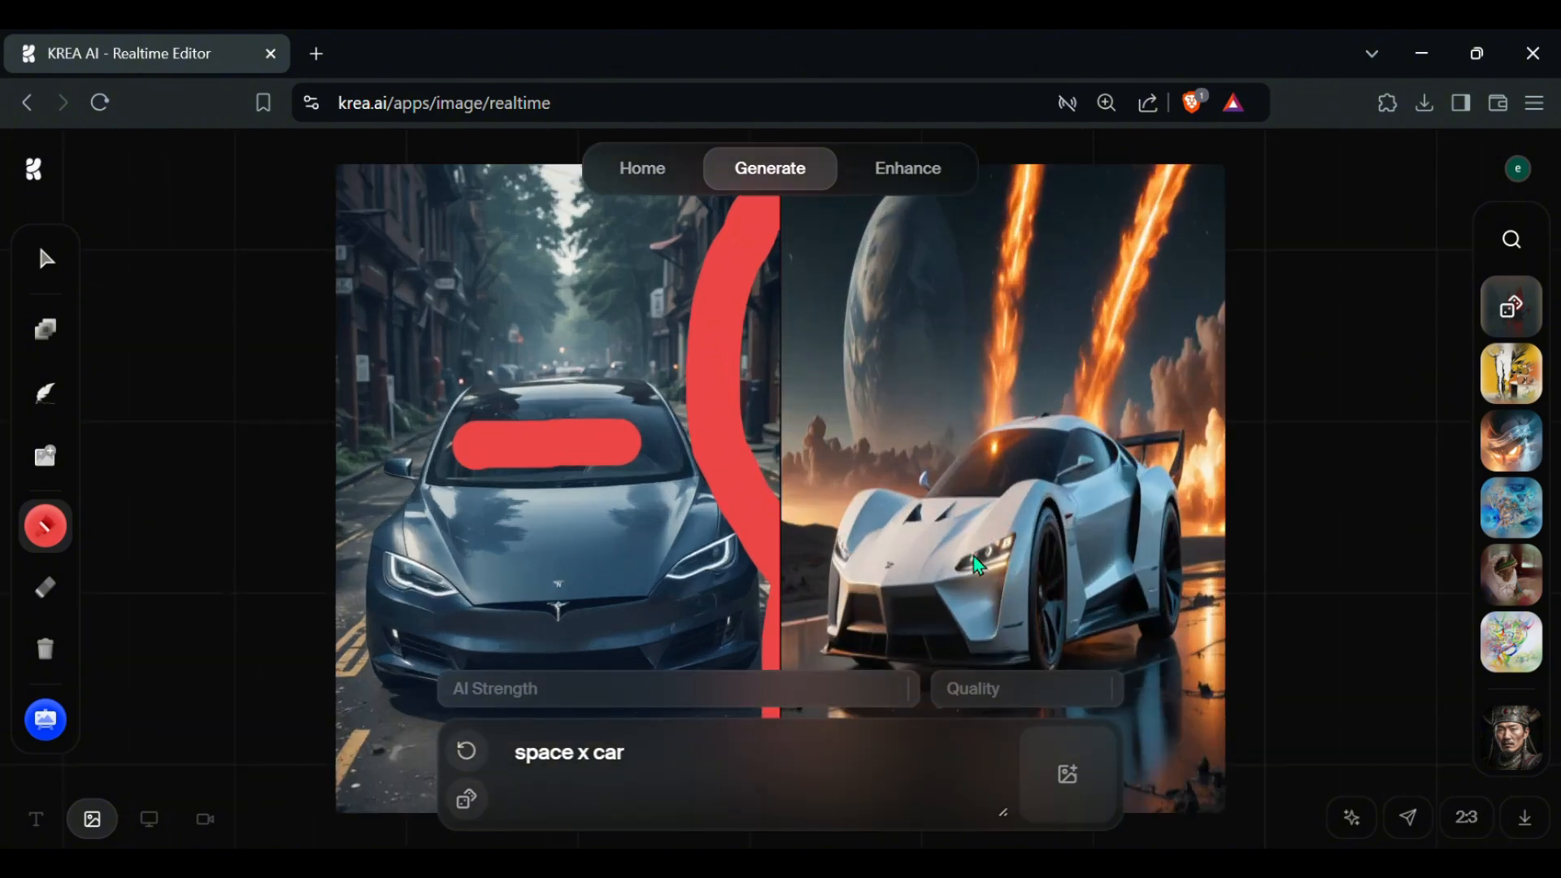
scroll(978, 565, down, 1)
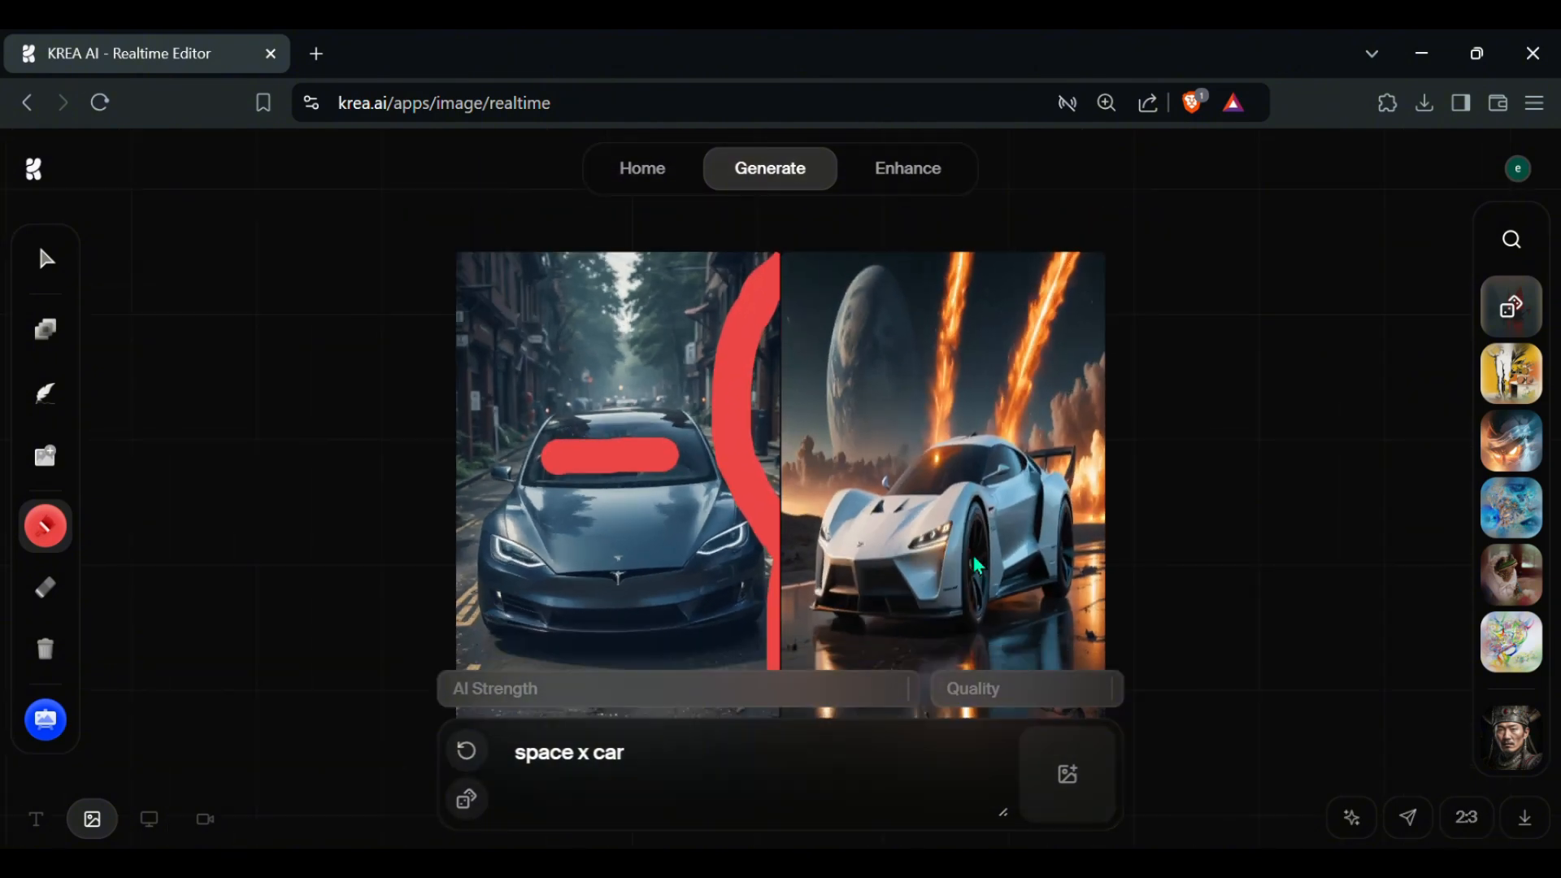
scroll(978, 565, down, 2)
scroll(978, 565, up, 2)
scroll(959, 474, down, 2)
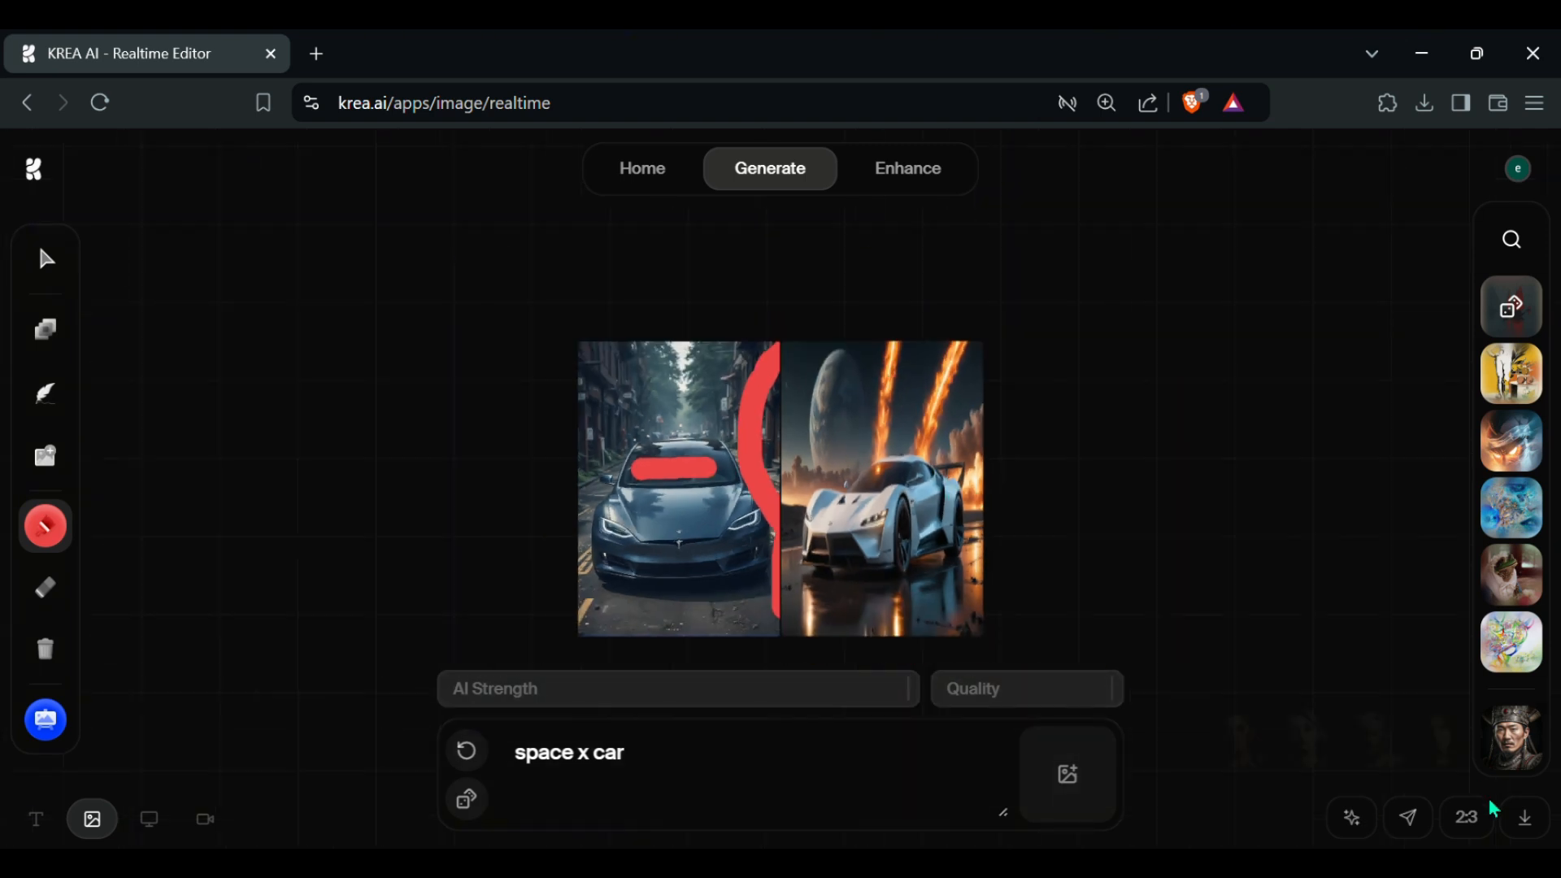
click(1466, 817)
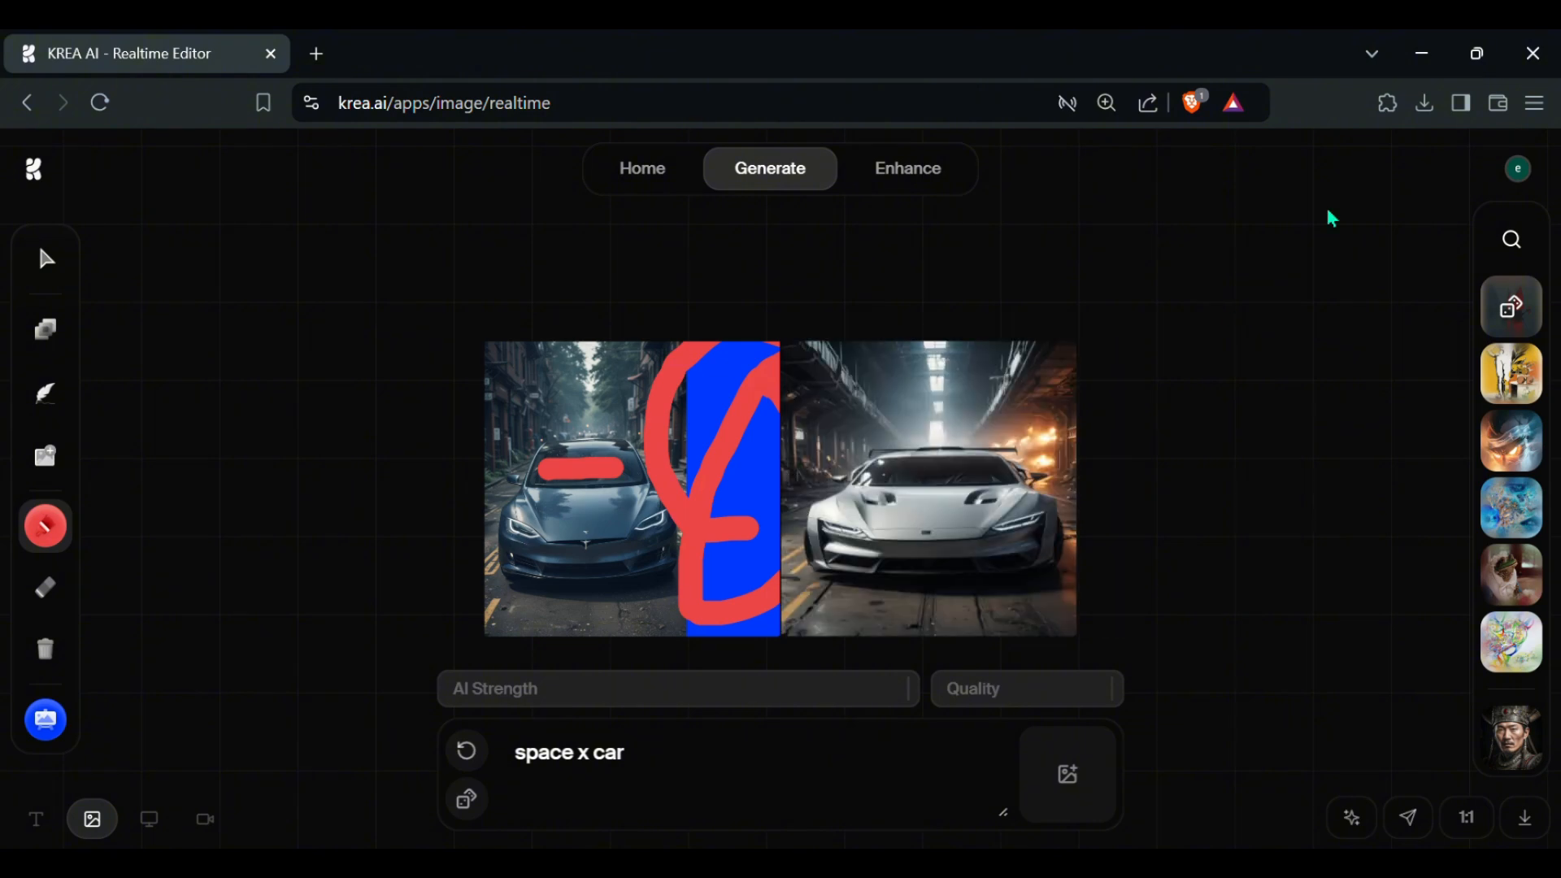